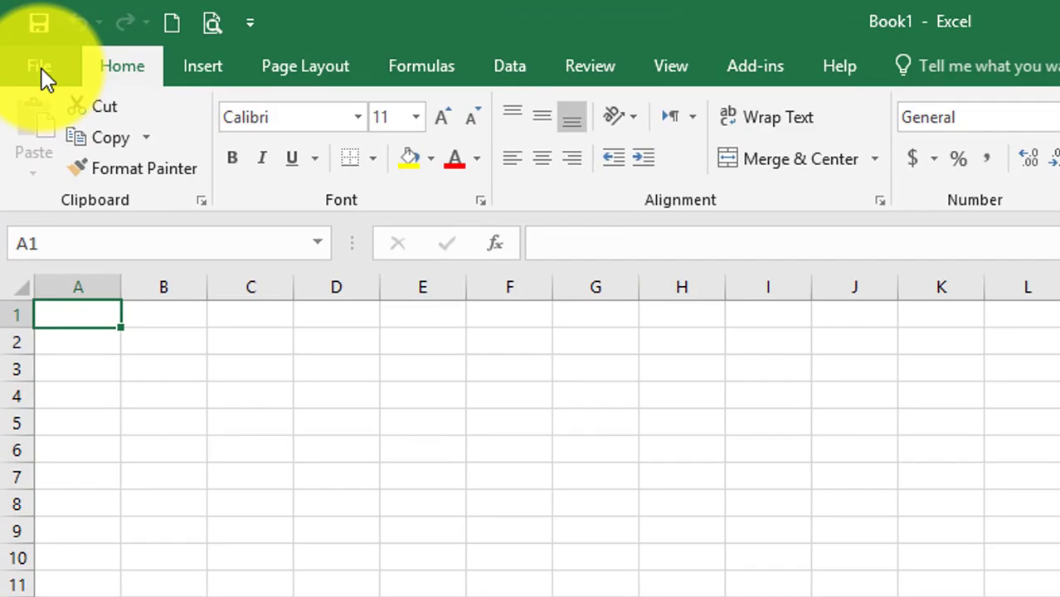
- Search the online templates for 'employee attendance' and preview the second Employee attendance tracker
left_click(41, 68)
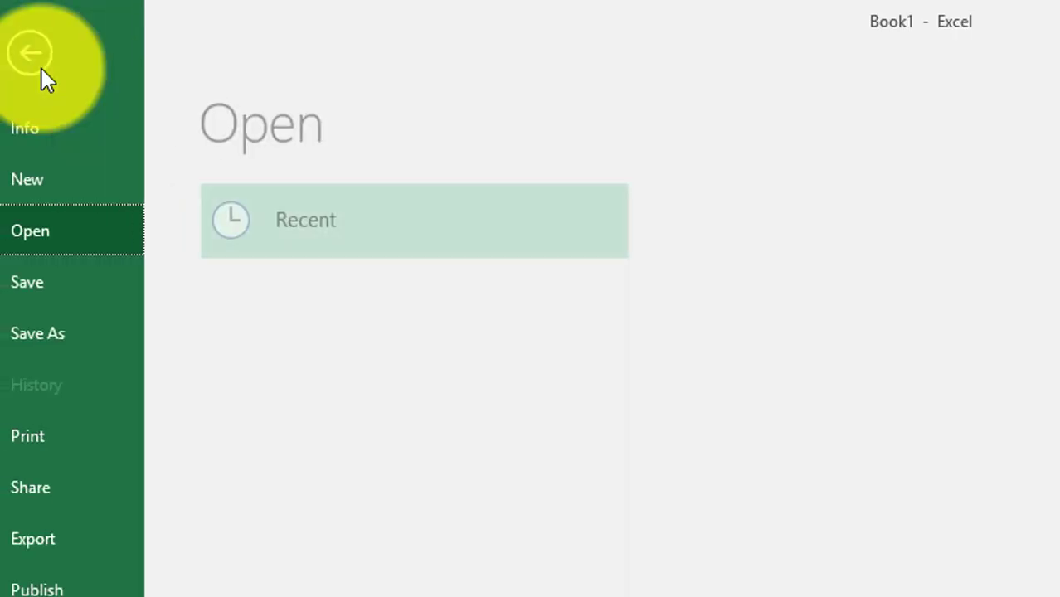
left_click(68, 179)
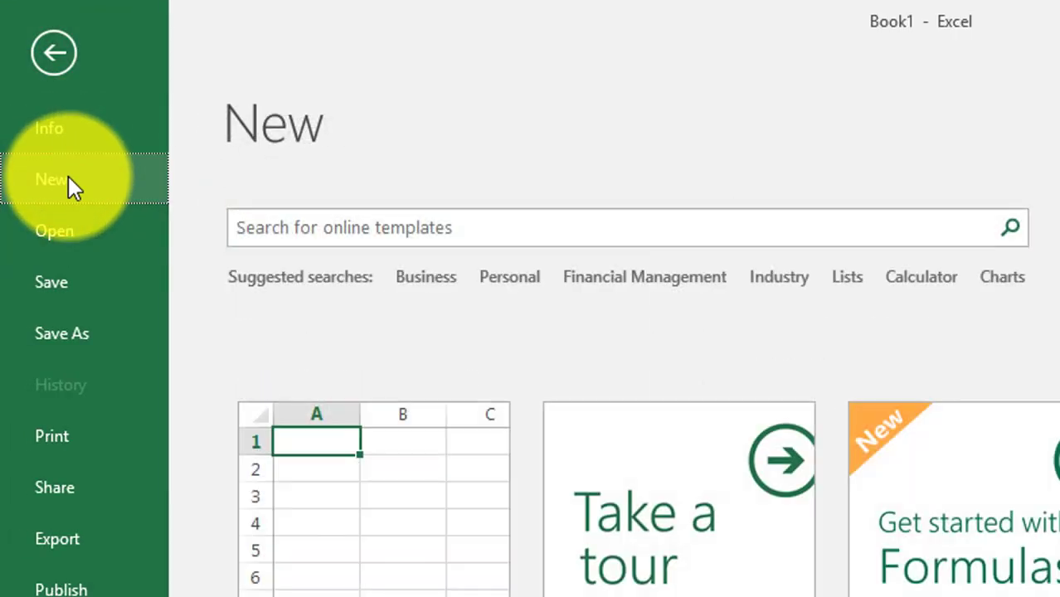
left_click(359, 232)
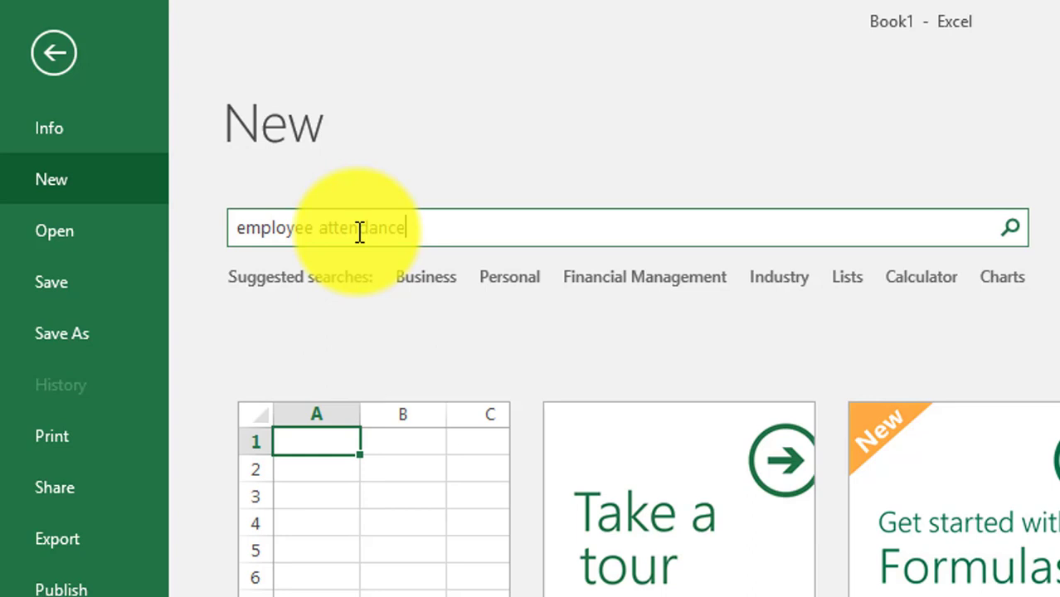
left_click(1011, 227)
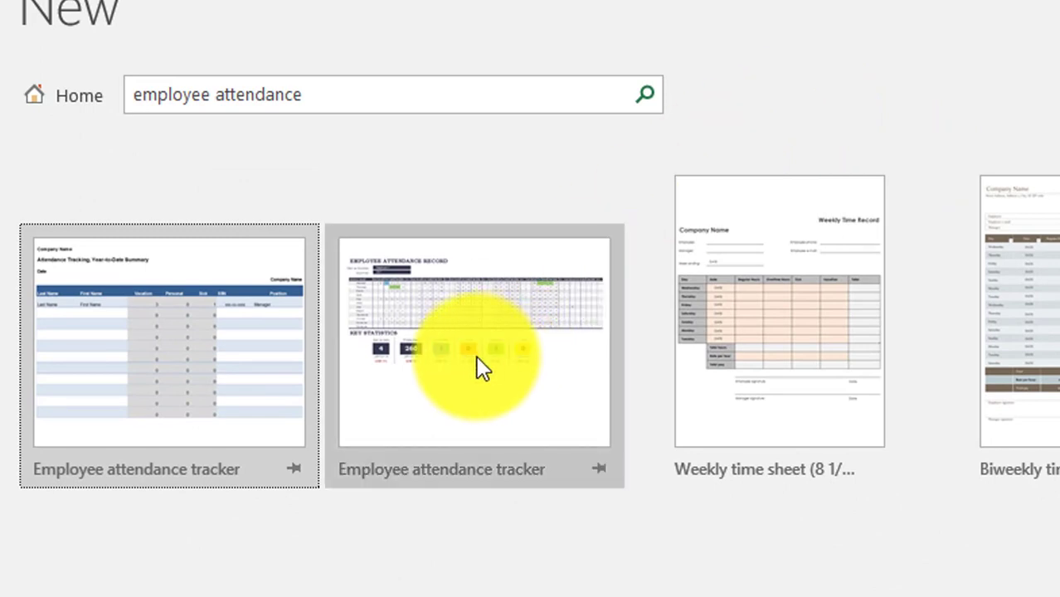
left_click(504, 383)
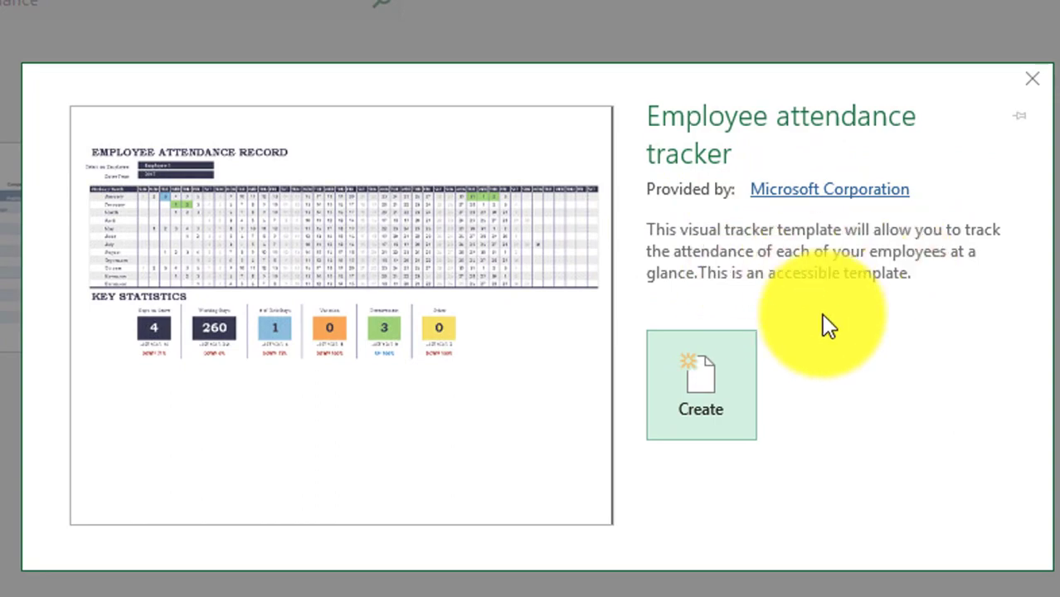
- Create a workbook from the Employee attendance tracker template and look over its calendar
left_click(695, 396)
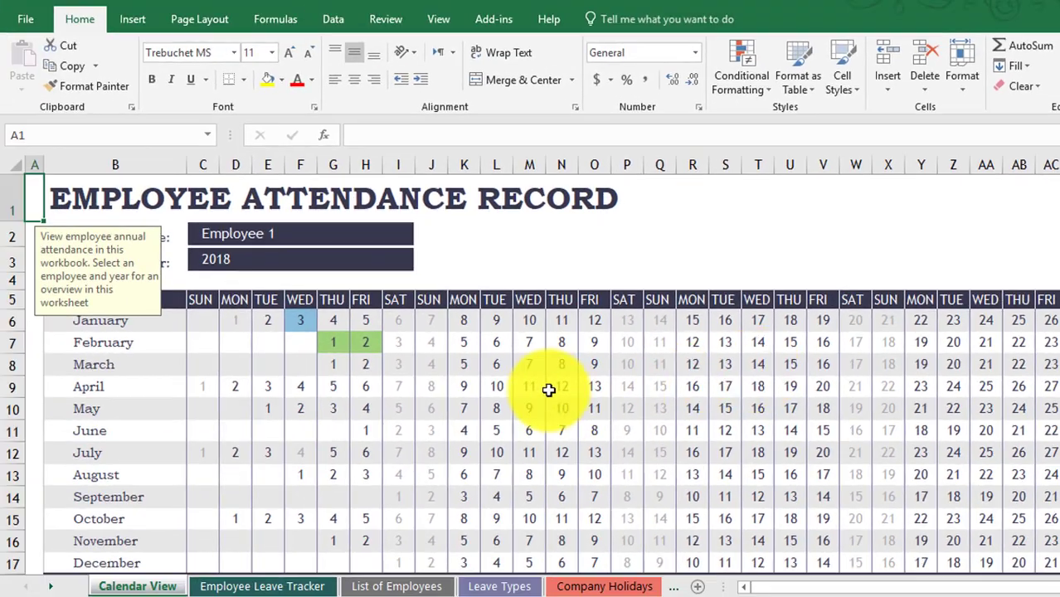
left_click(548, 390)
scroll(548, 390, "down", 1)
scroll(548, 389, "down", 1)
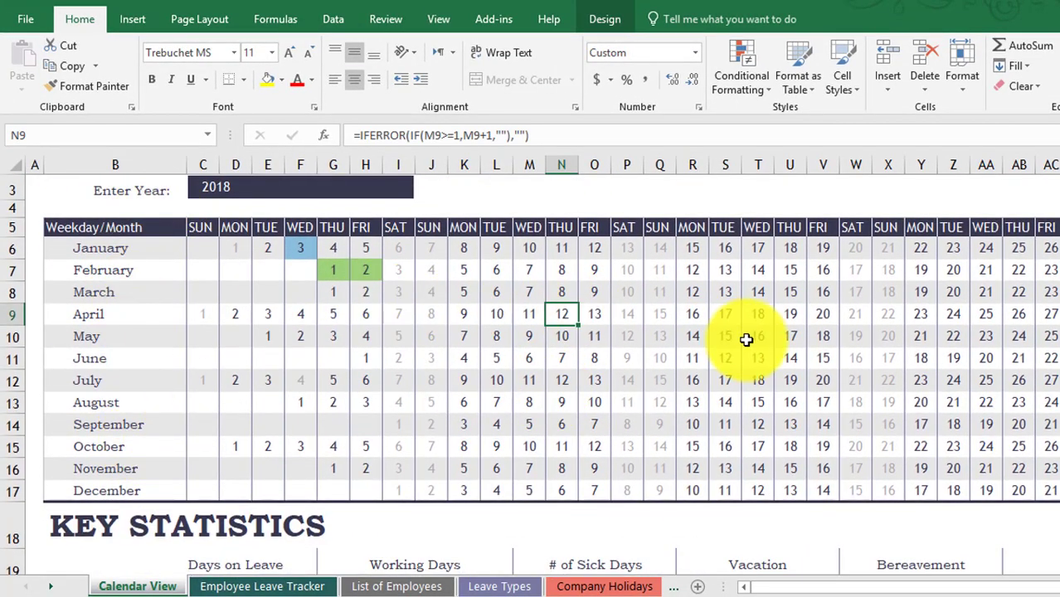
scroll(746, 340, "up", 1)
- Use the C2 employee drop-down to show Employee 3's, then Employee 4's attendance
left_click(372, 231)
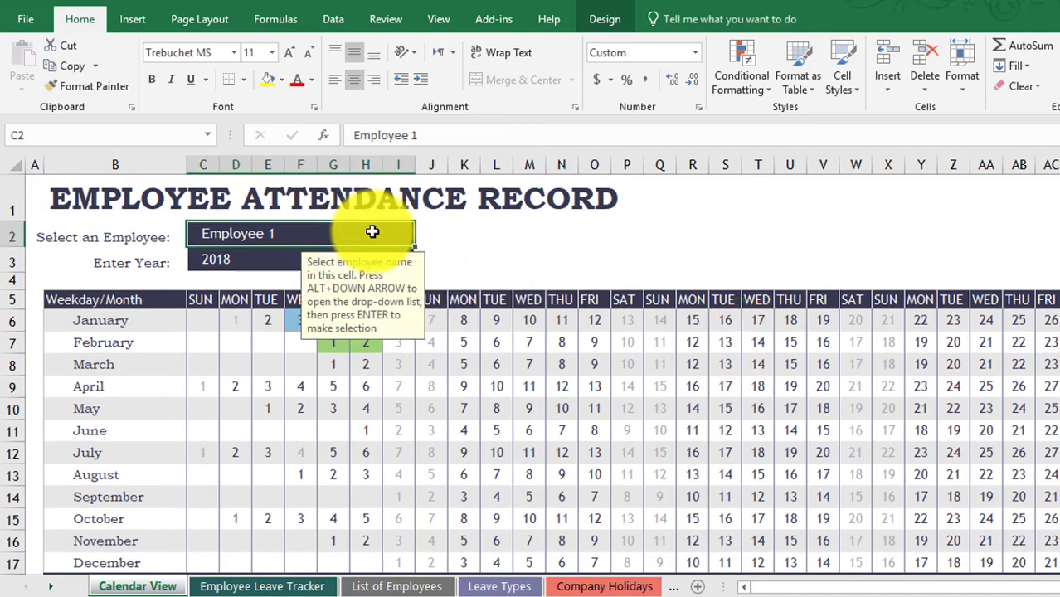
left_click(422, 240)
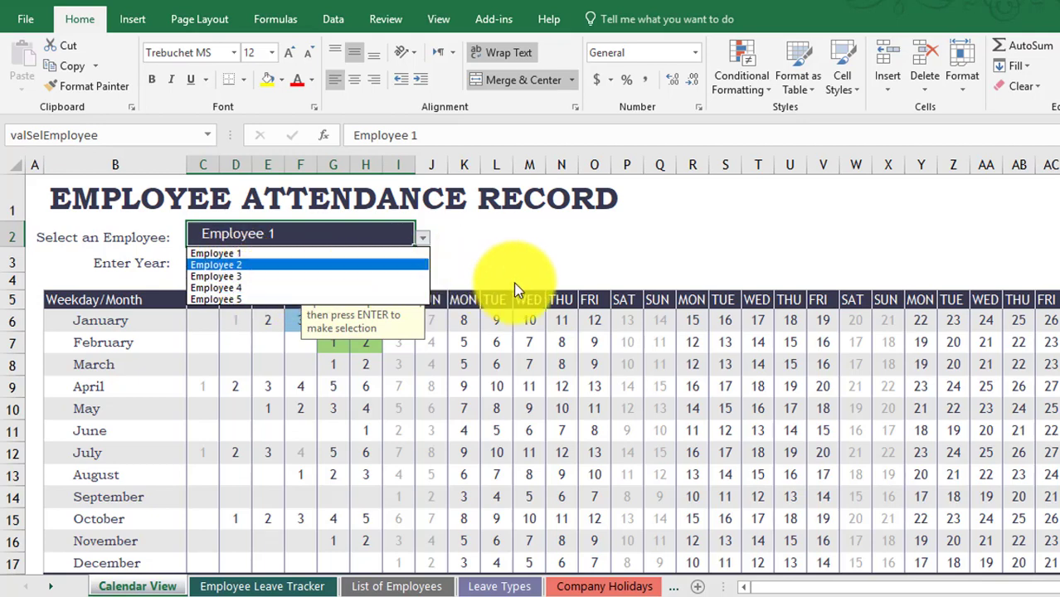
key("Escape")
left_click(423, 239)
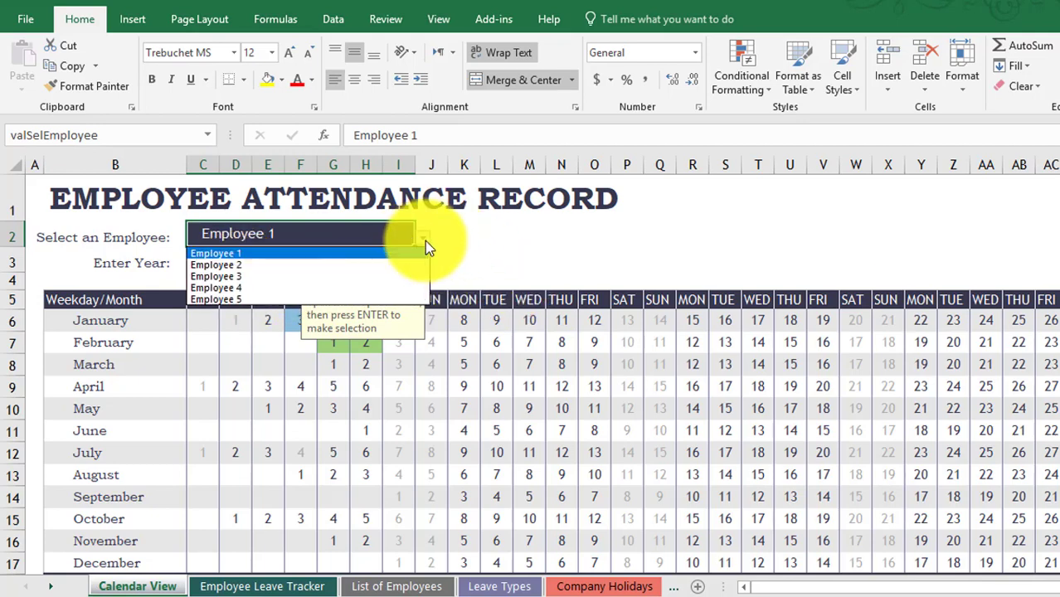
left_click(340, 280)
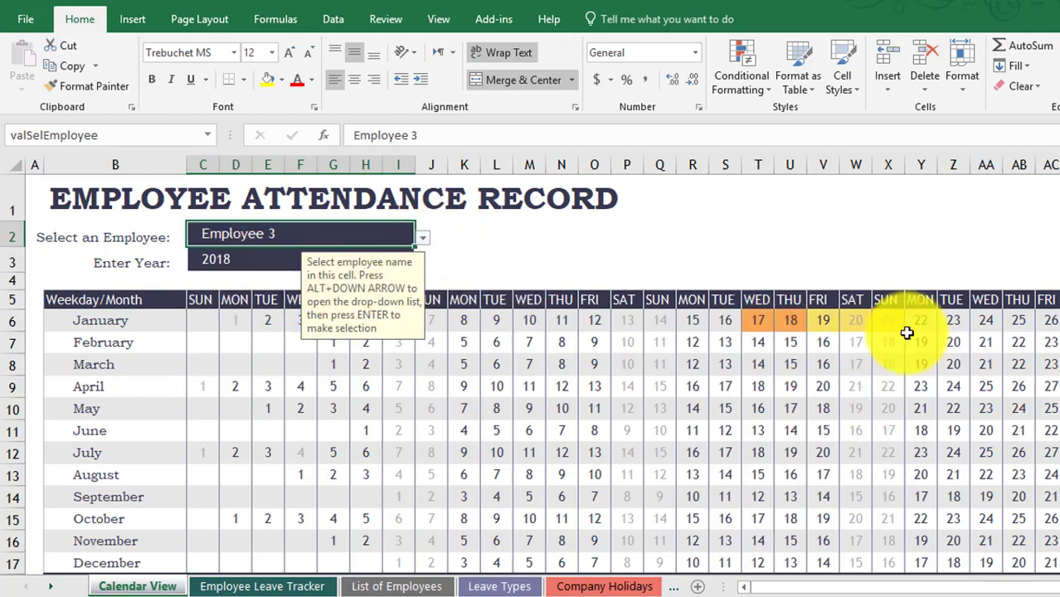
left_click(423, 240)
left_click(314, 286)
left_click(496, 406)
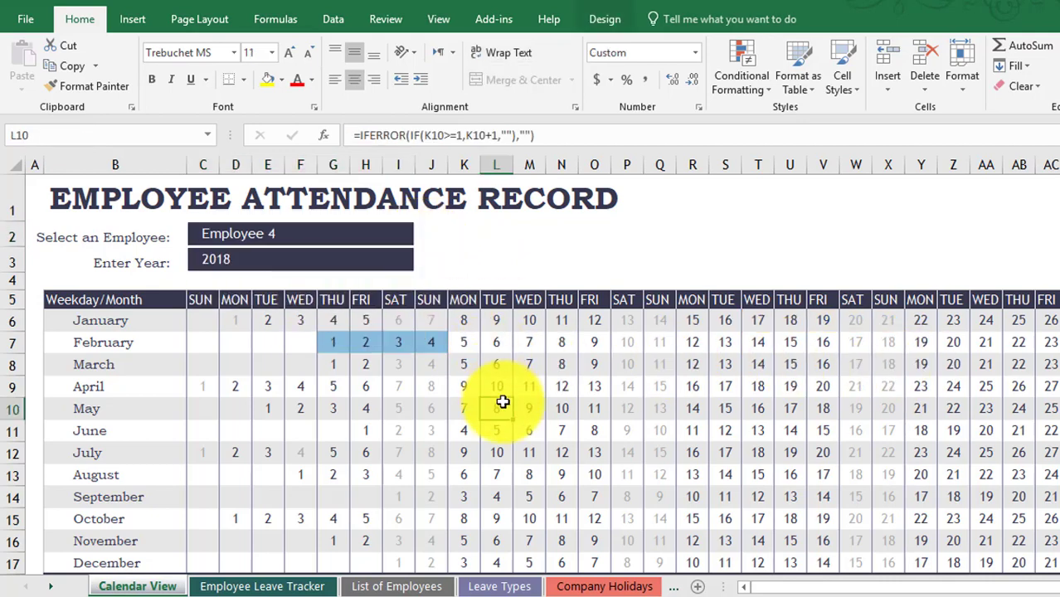
- Switch the calendar to Employee 5 and scroll through the highlighted leave days
left_click(378, 237)
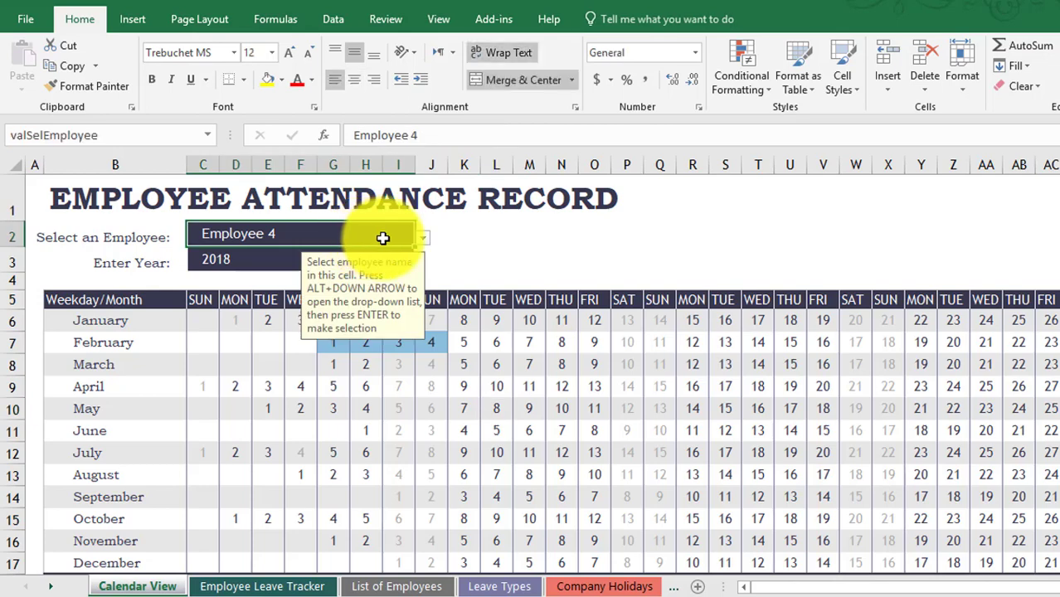
left_click(423, 238)
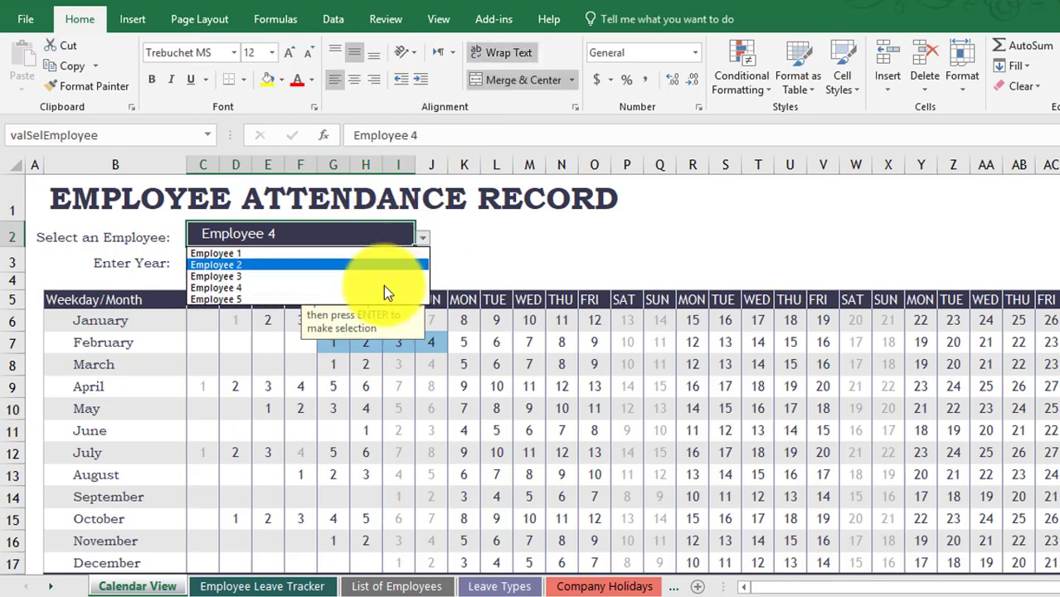
left_click(326, 298)
left_click(561, 430)
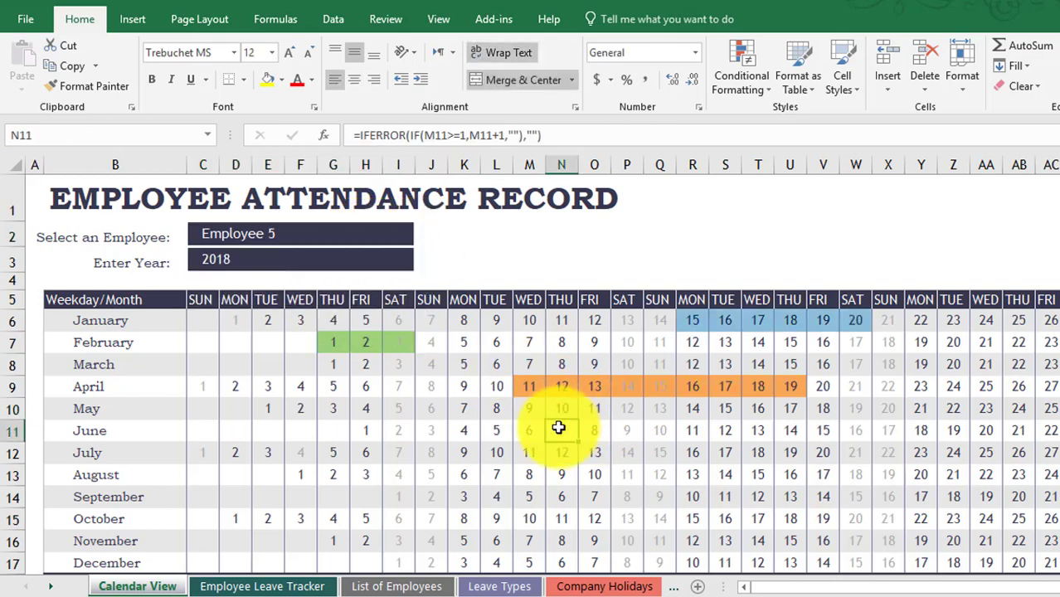
scroll(674, 433, "down", 1)
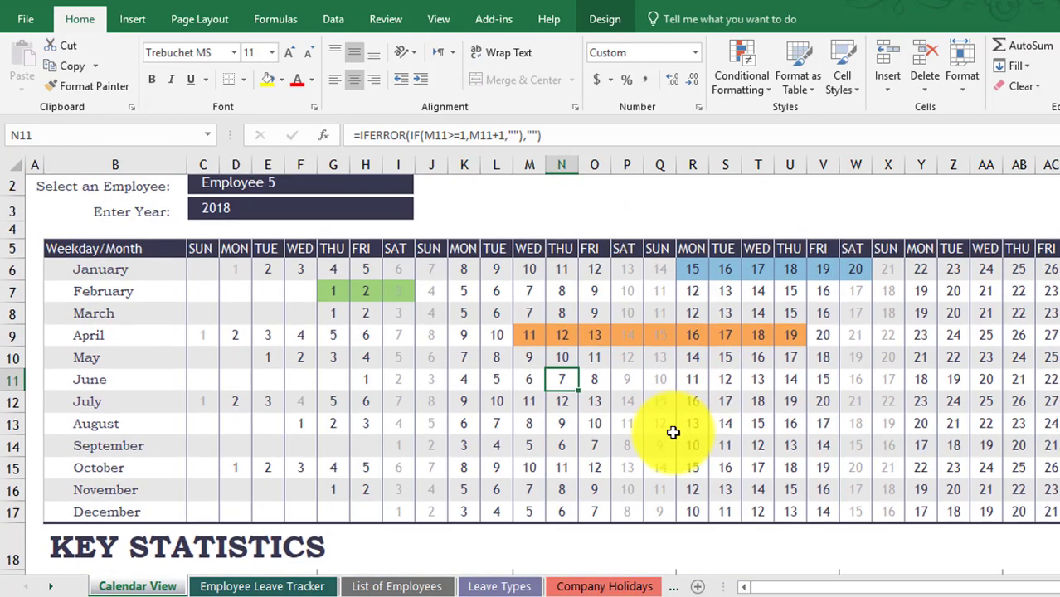
scroll(673, 432, "down", 3)
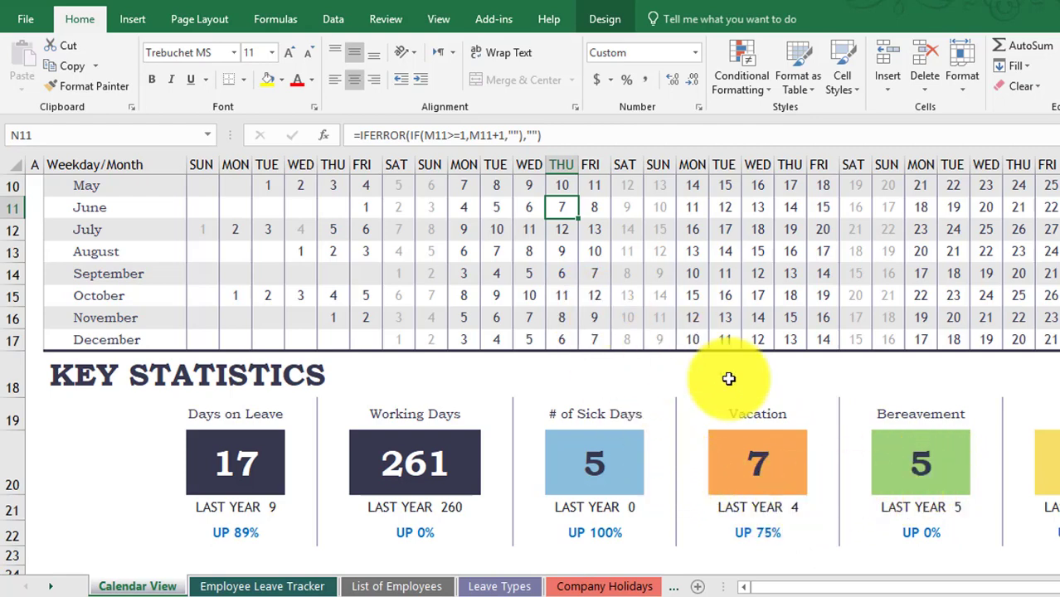
left_click(601, 452)
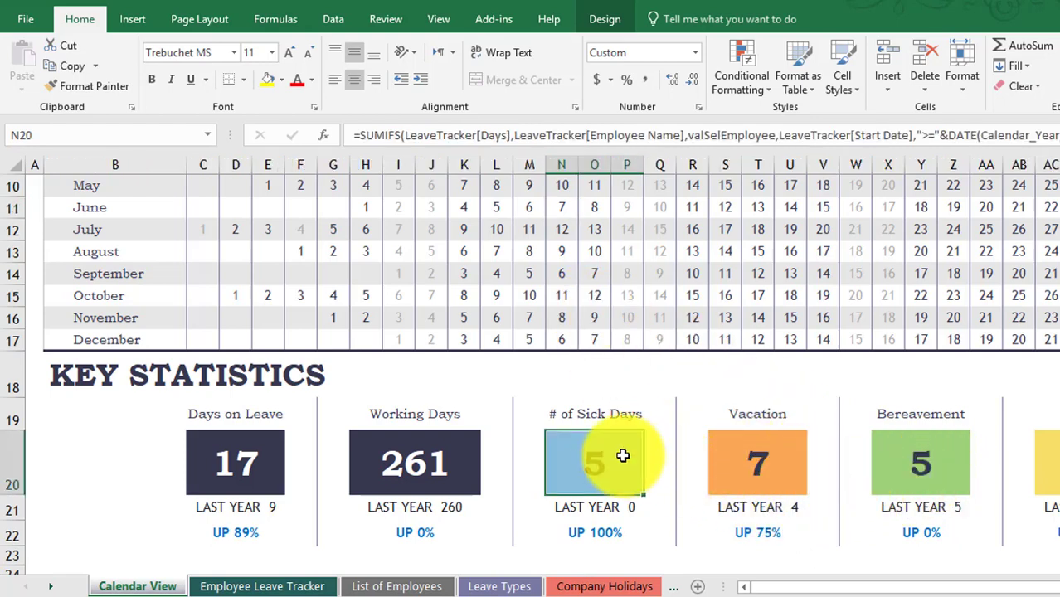
left_click(236, 467)
scroll(649, 472, "down", 2)
scroll(650, 472, "up", 1)
scroll(649, 472, "up", 2)
scroll(650, 472, "down", 2)
scroll(649, 472, "up", 2)
scroll(649, 471, "up", 2)
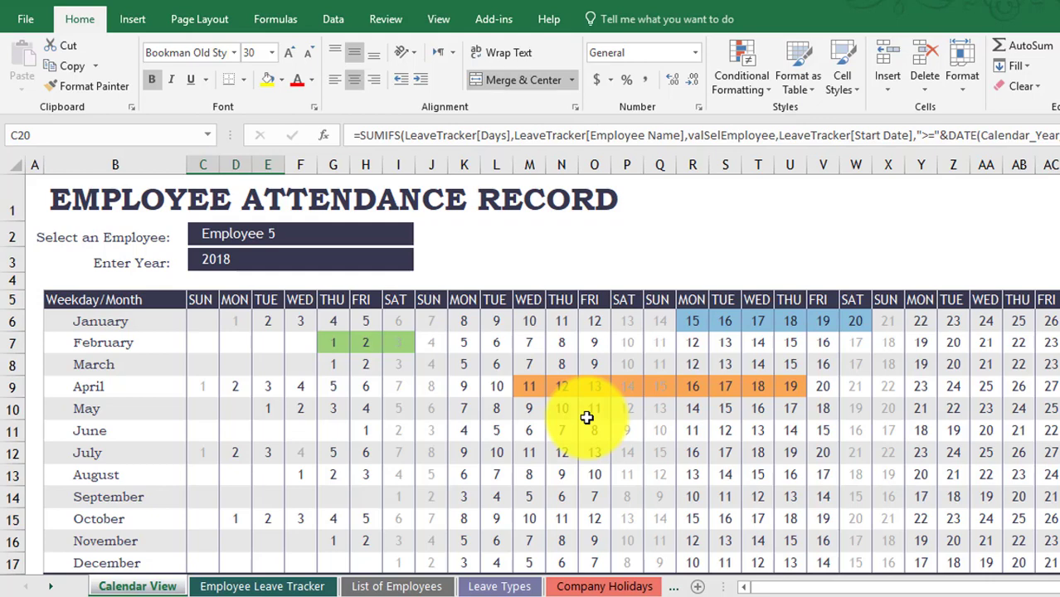
- On the List of Employees sheet, extend the employee table down to row 12
left_click(387, 586)
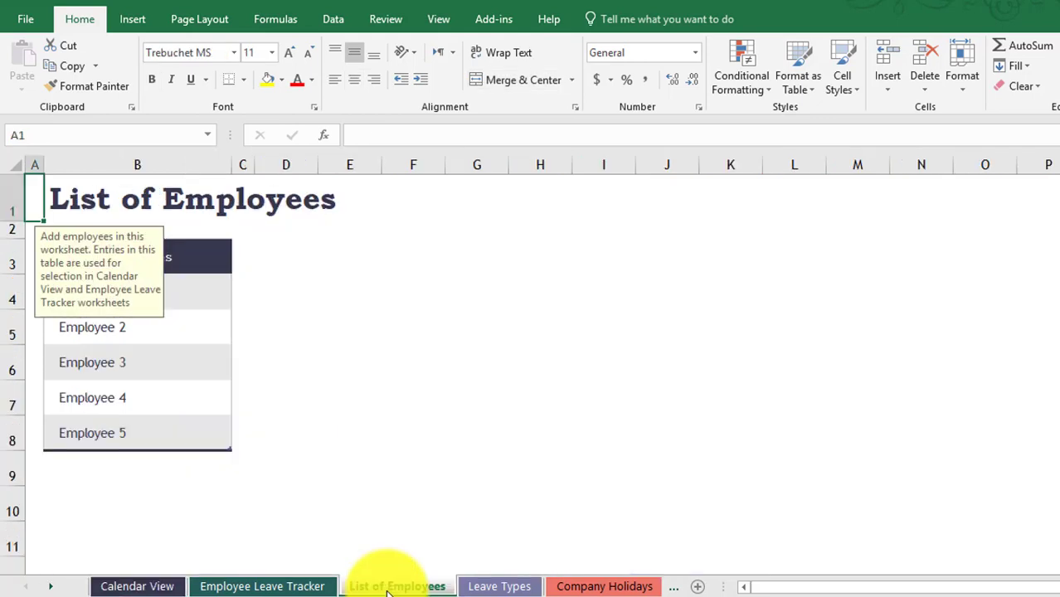
left_click(215, 396)
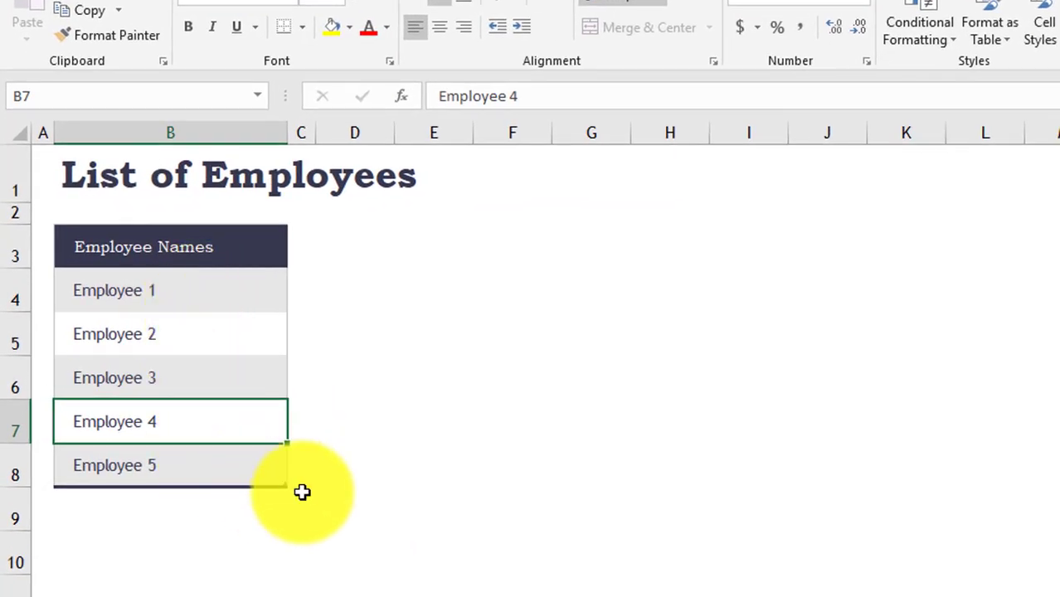
scroll(302, 492, "down", 1)
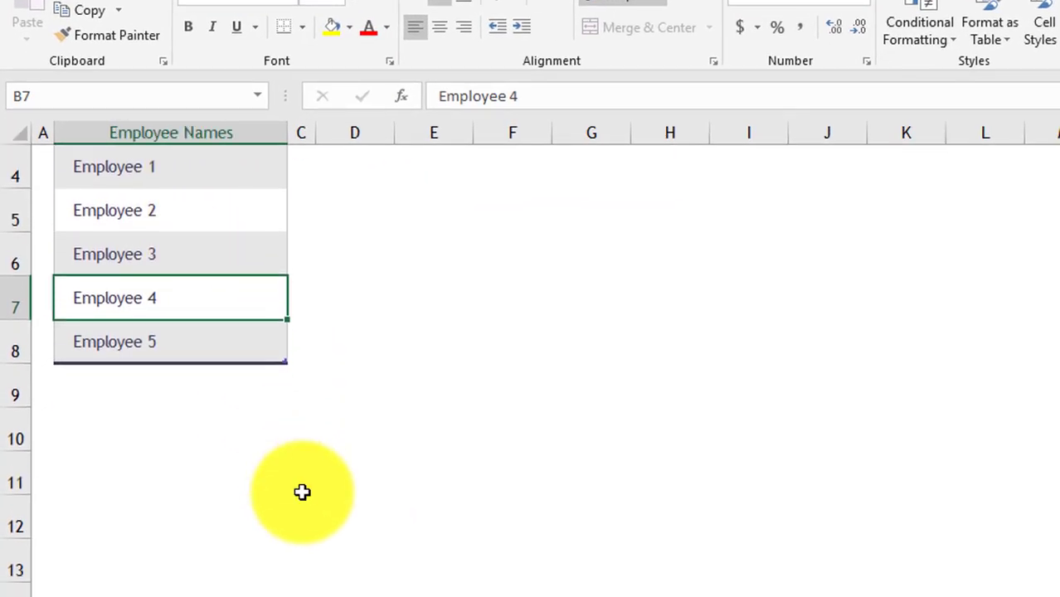
left_click_drag(282, 363, 286, 539)
- Enter two new employee names in B9 and B10 below Employee 5
left_click(147, 379)
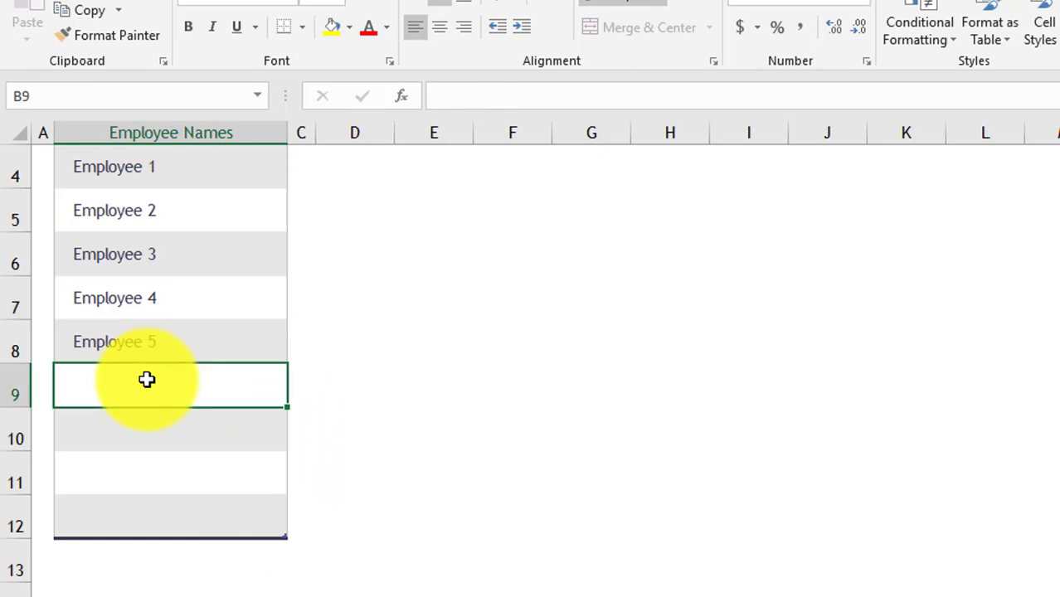
type("Johne Doe")
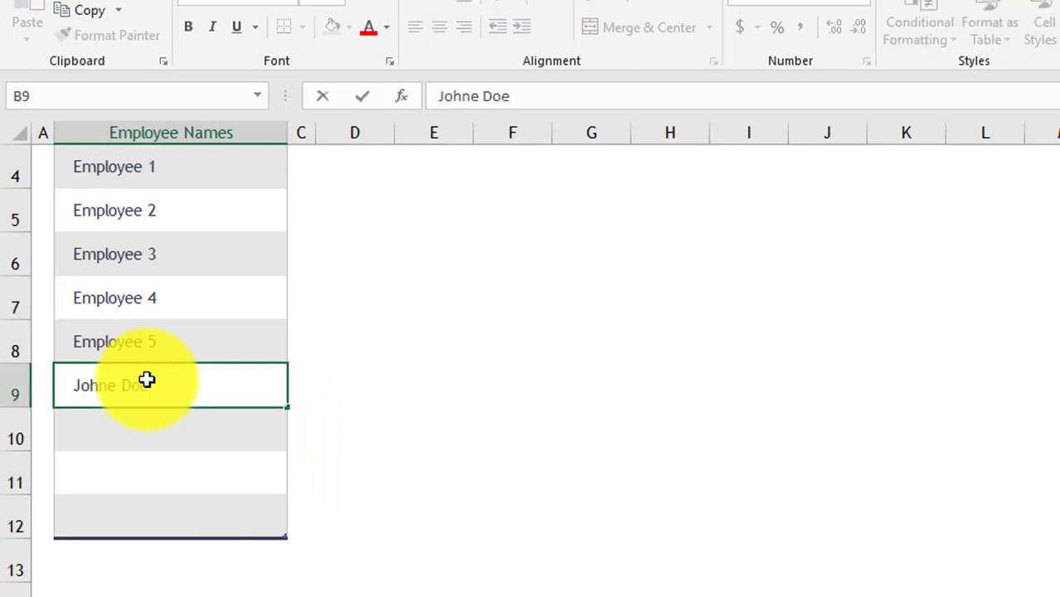
key("Return")
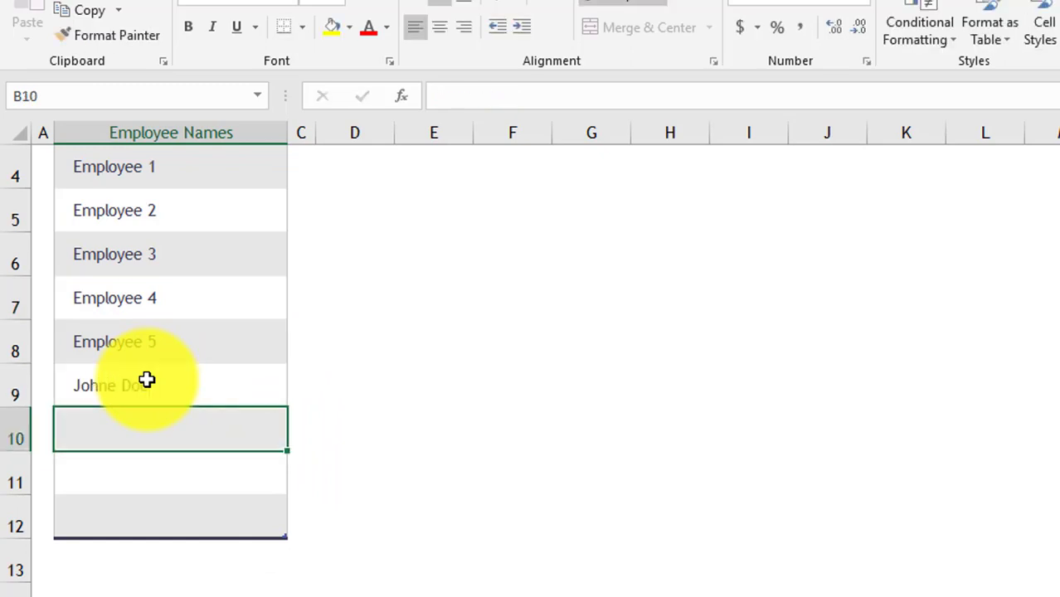
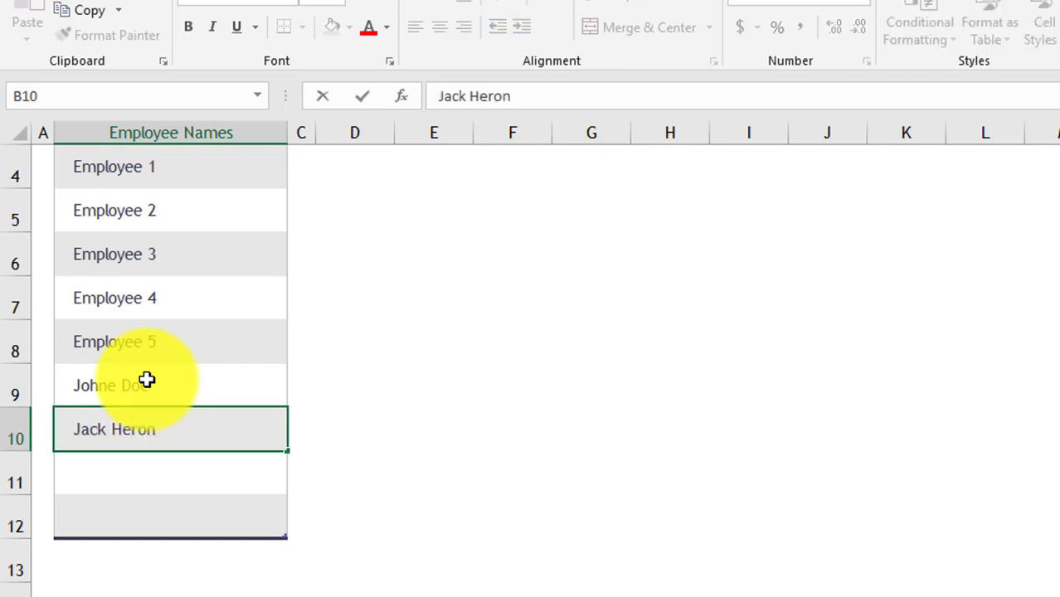
key("Return")
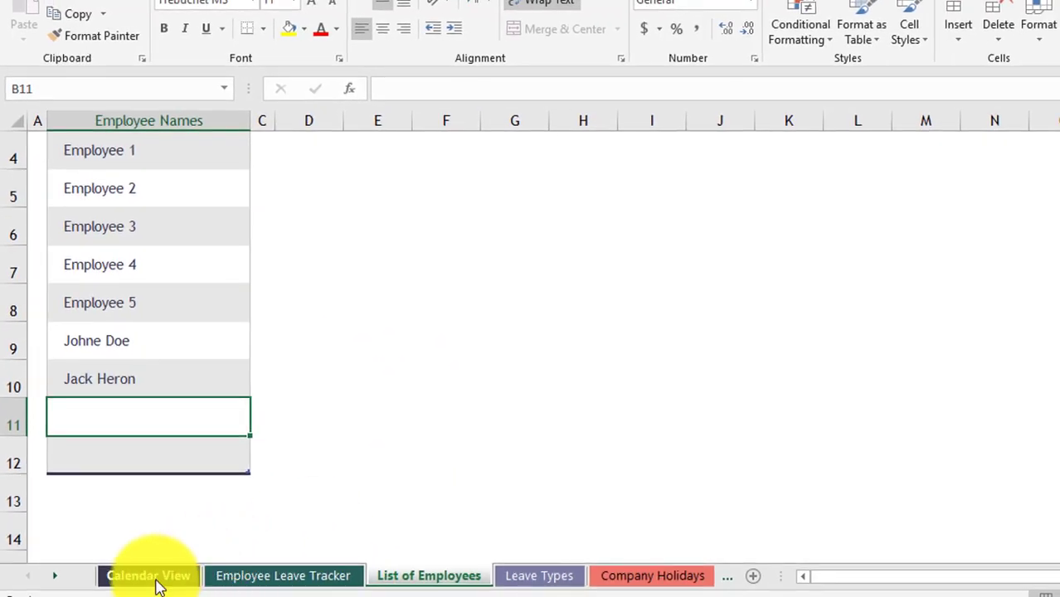
- On Calendar View, switch the C2 employee choice to the sixth listed employee
left_click(162, 590)
left_click(423, 202)
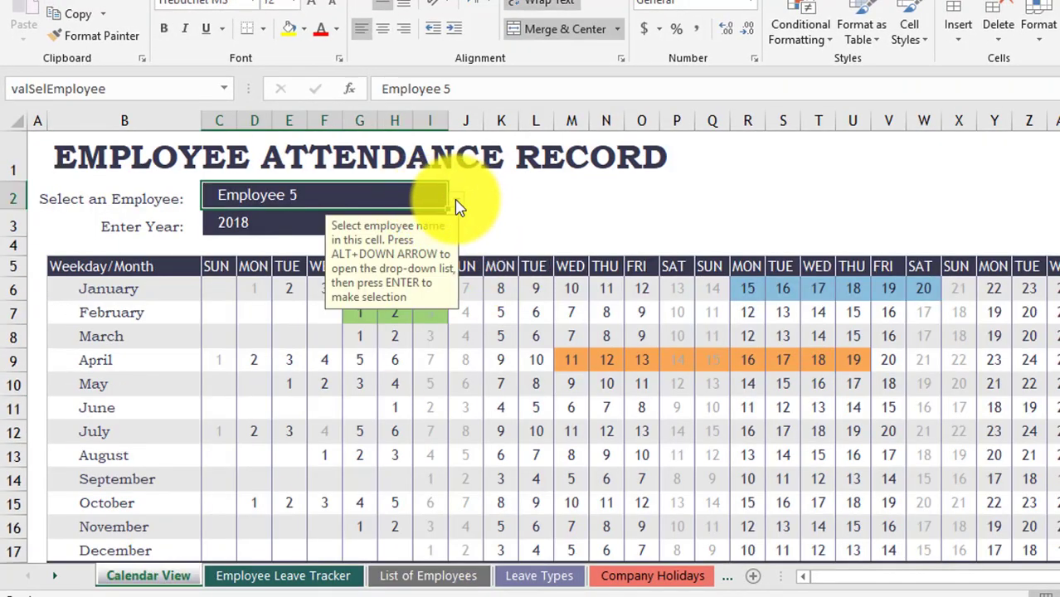
left_click(457, 200)
left_click(336, 267)
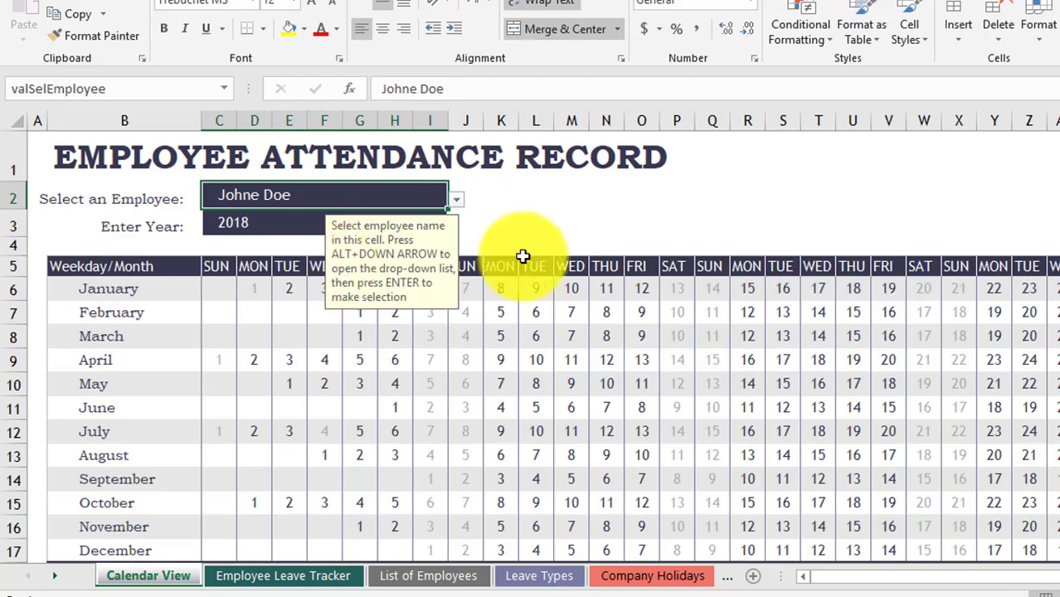
left_click(503, 340)
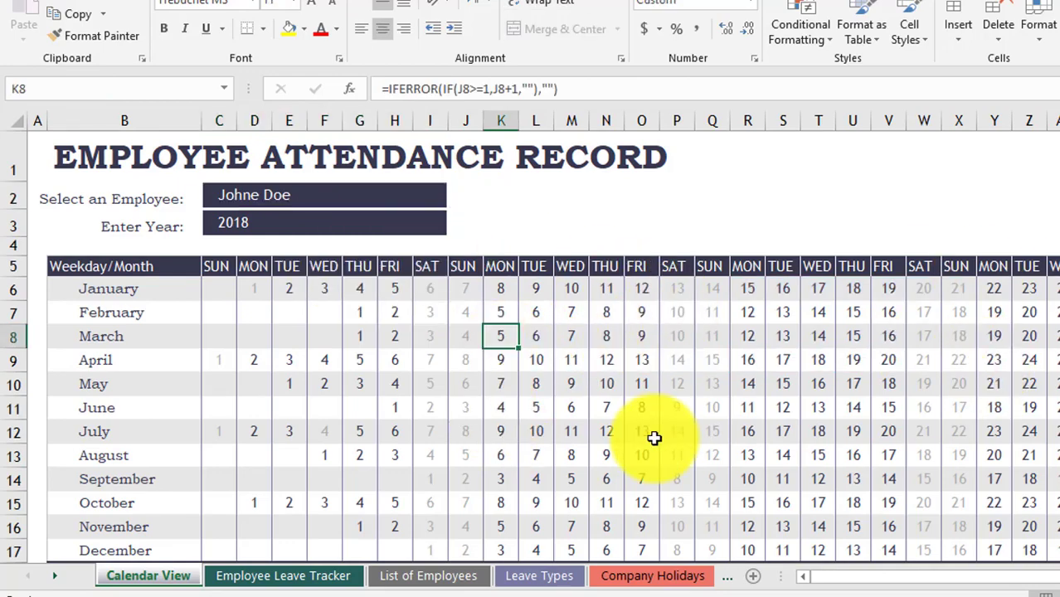
scroll(742, 400, "down", 3)
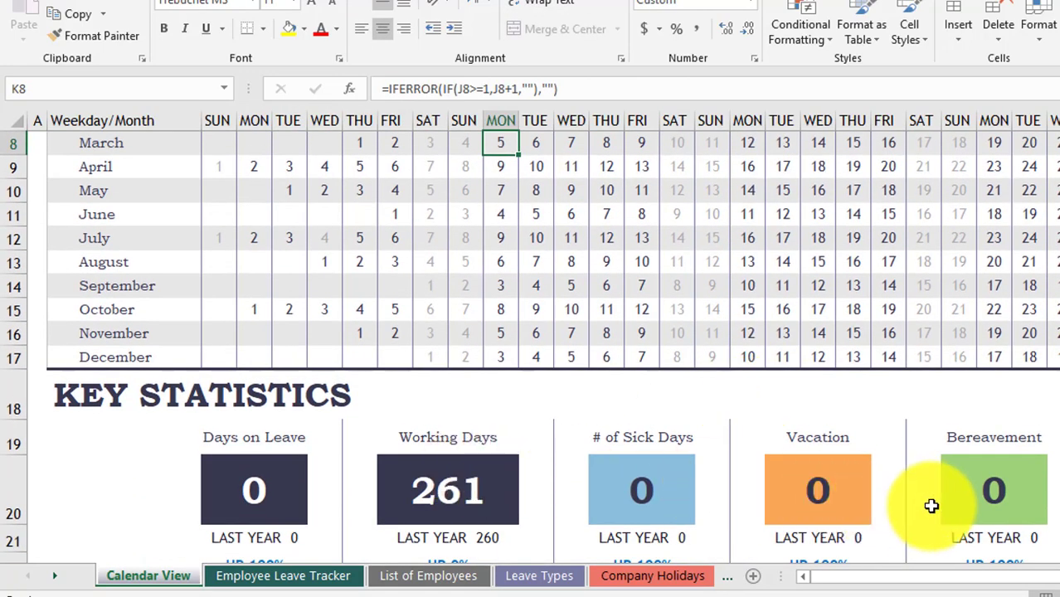
scroll(555, 352, "up", 2)
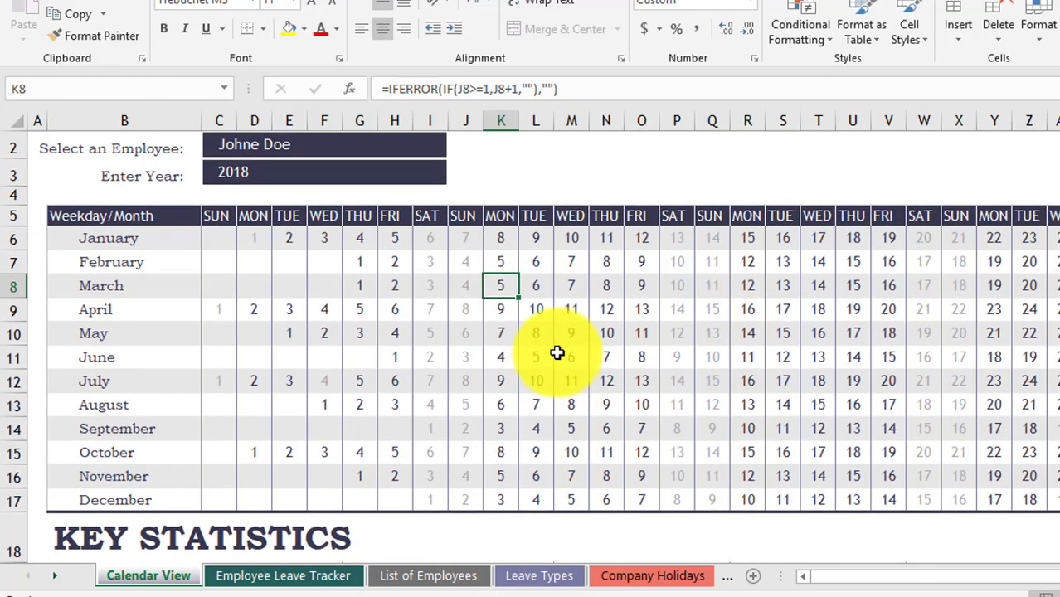
scroll(464, 290, "up", 1)
- Preview the seventh employee's calendar, revert to the sixth, then return to List of Employees
left_click(402, 197)
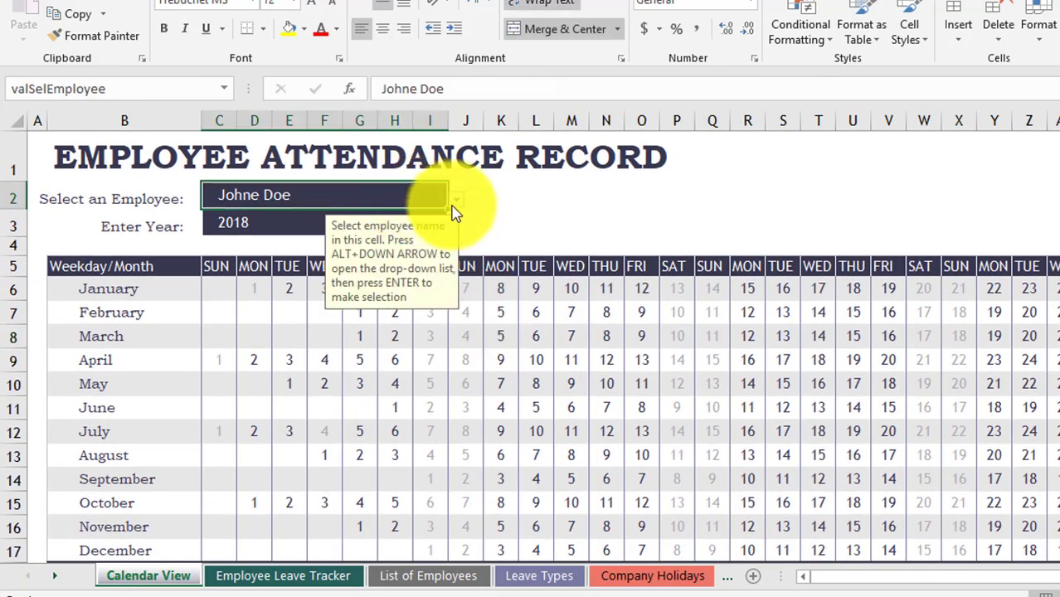
left_click(456, 199)
left_click(286, 279)
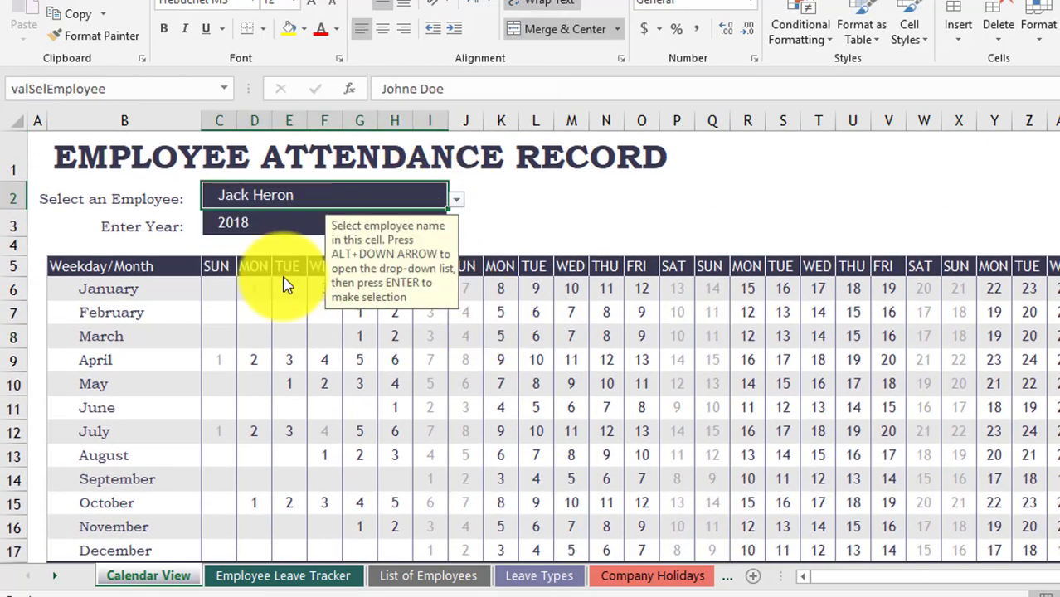
left_click(464, 199)
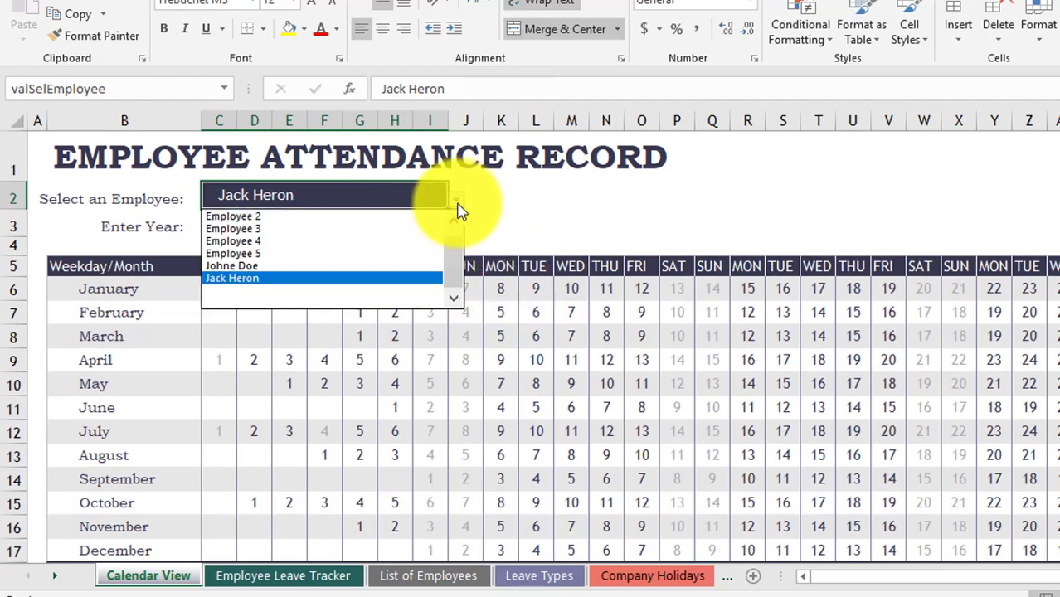
left_click(314, 267)
left_click(472, 416)
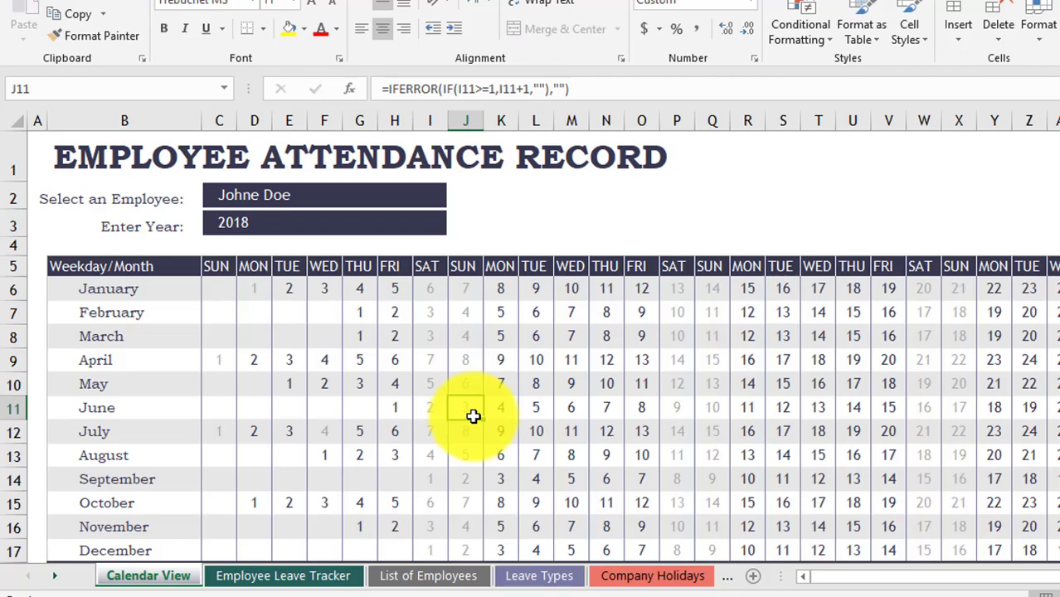
left_click(449, 576)
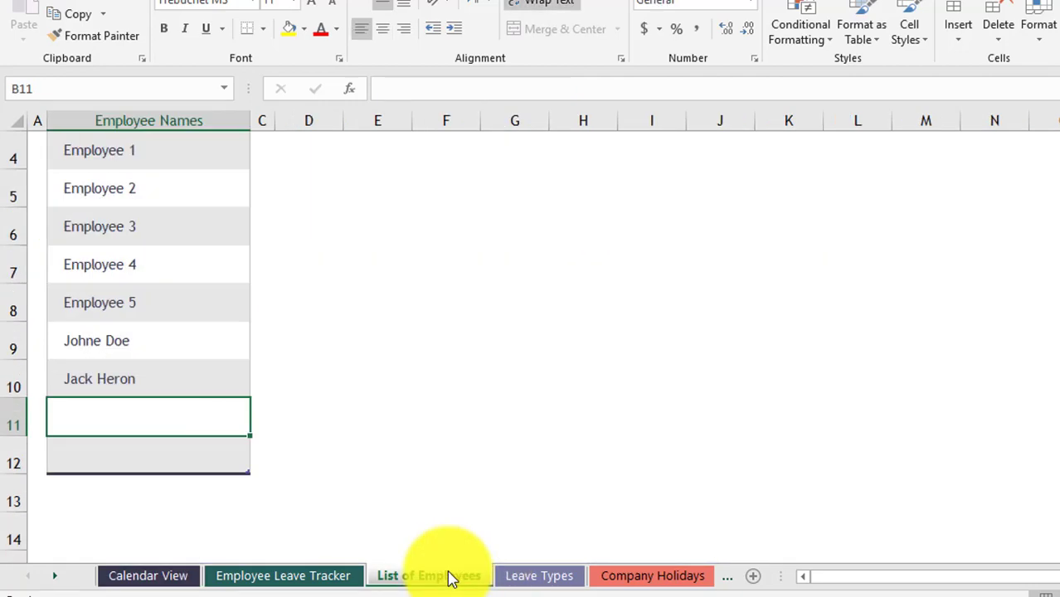
scroll(203, 284, "up", 1)
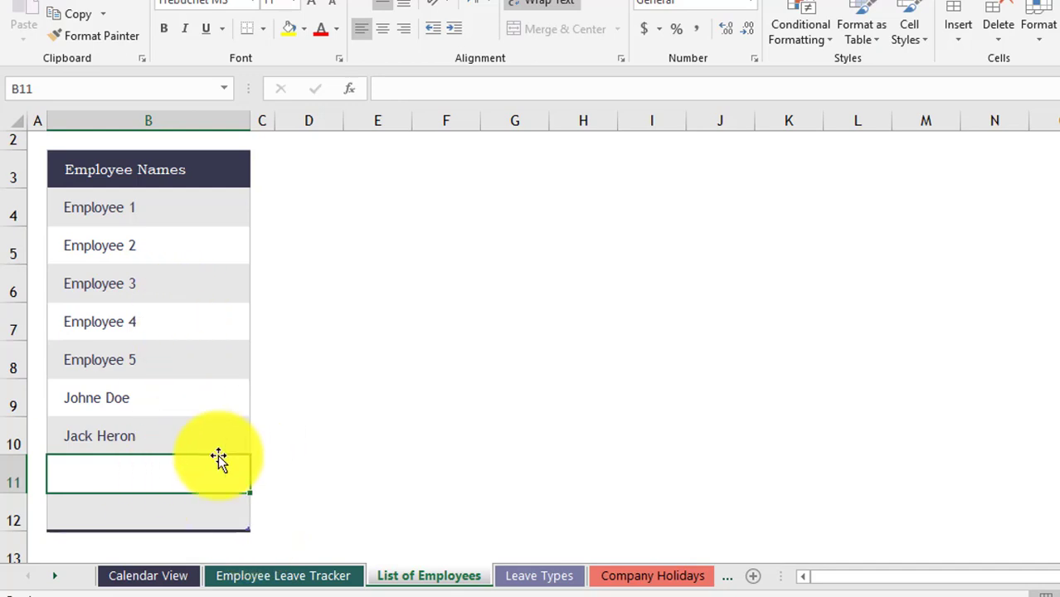
- Show the Employee Leave Tracker sheet scrolled to the log's end at row 26
left_click(305, 580)
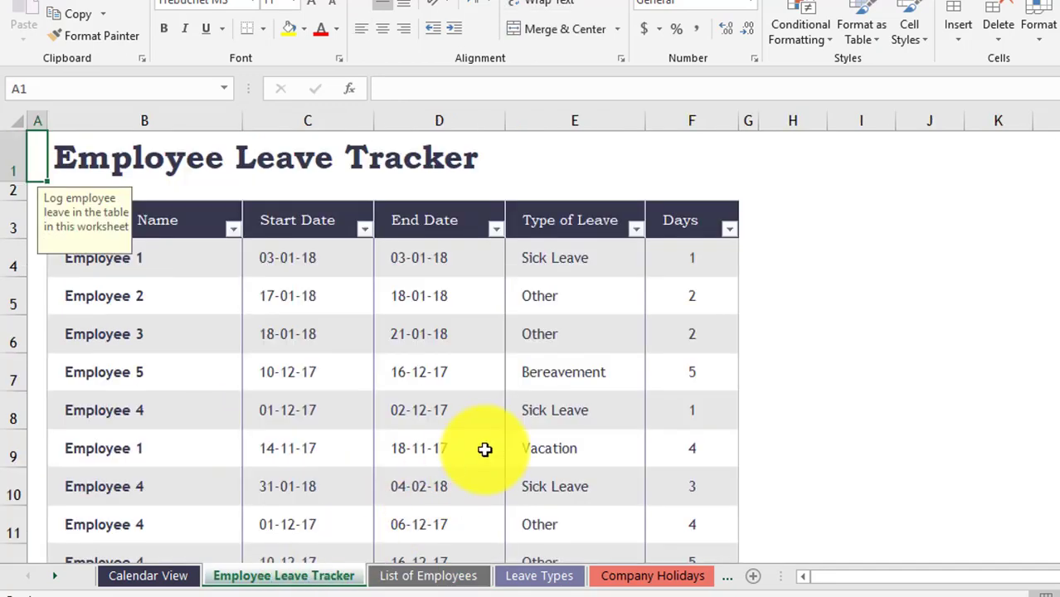
scroll(485, 450, "down", 2)
scroll(485, 449, "down", 2)
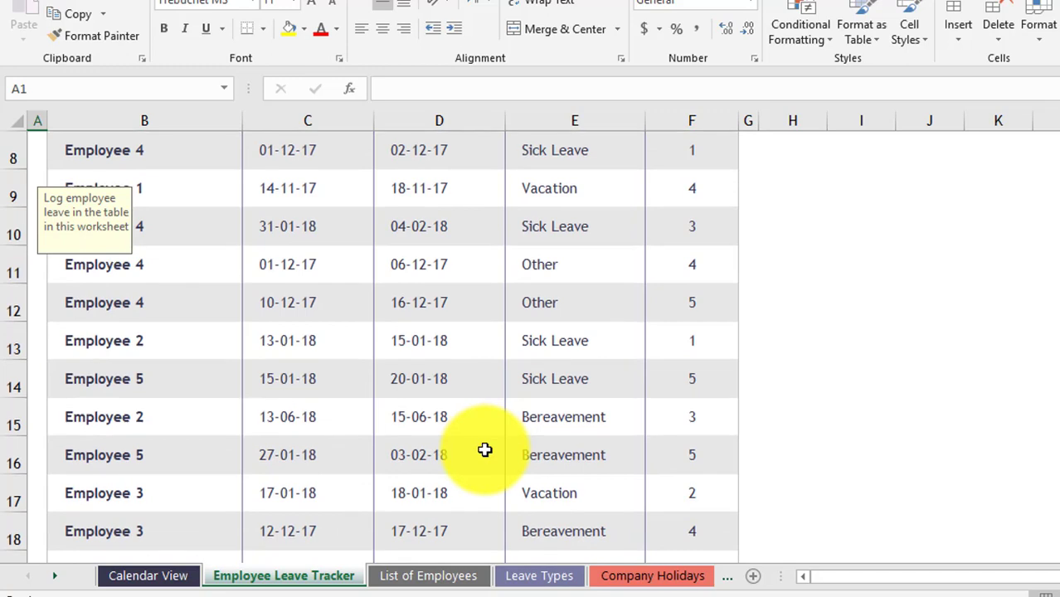
scroll(485, 450, "down", 1)
scroll(484, 449, "down", 1)
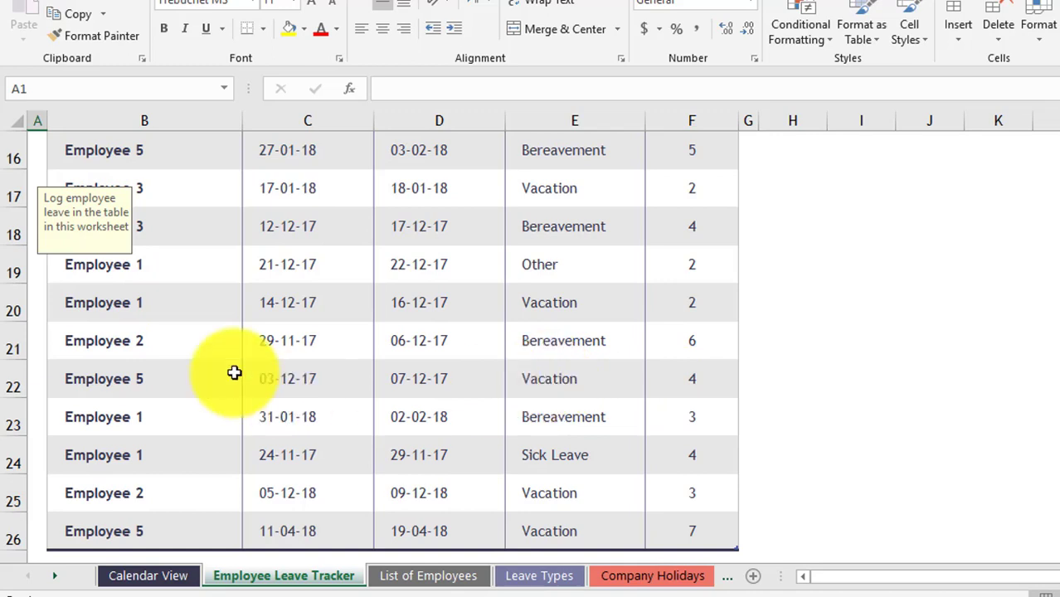
scroll(490, 457, "down", 1)
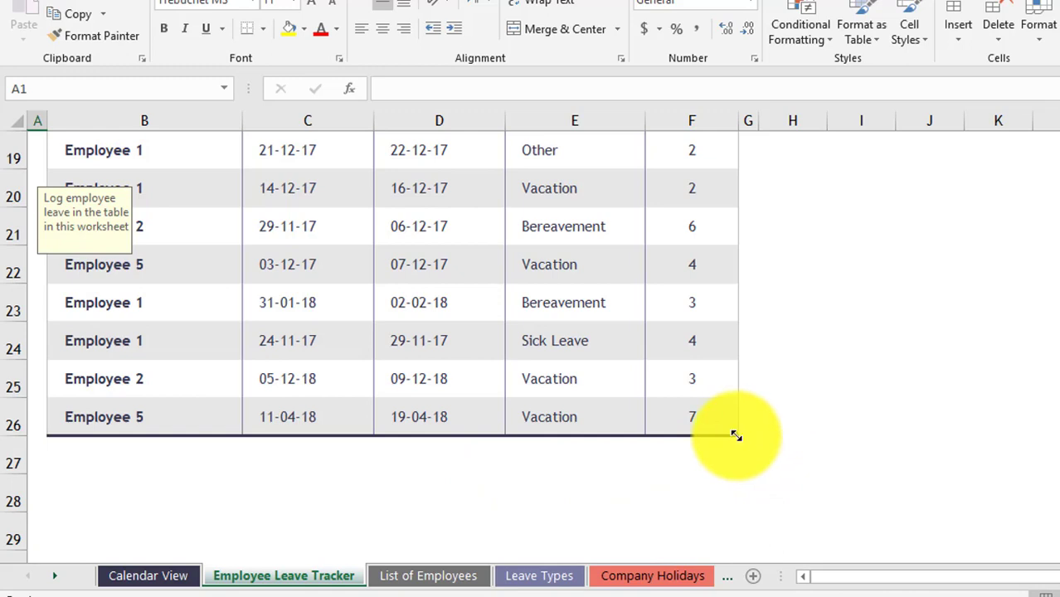
- Extend the leave table to row 29 and set B27 to the sixth employee
left_click_drag(736, 435, 732, 561)
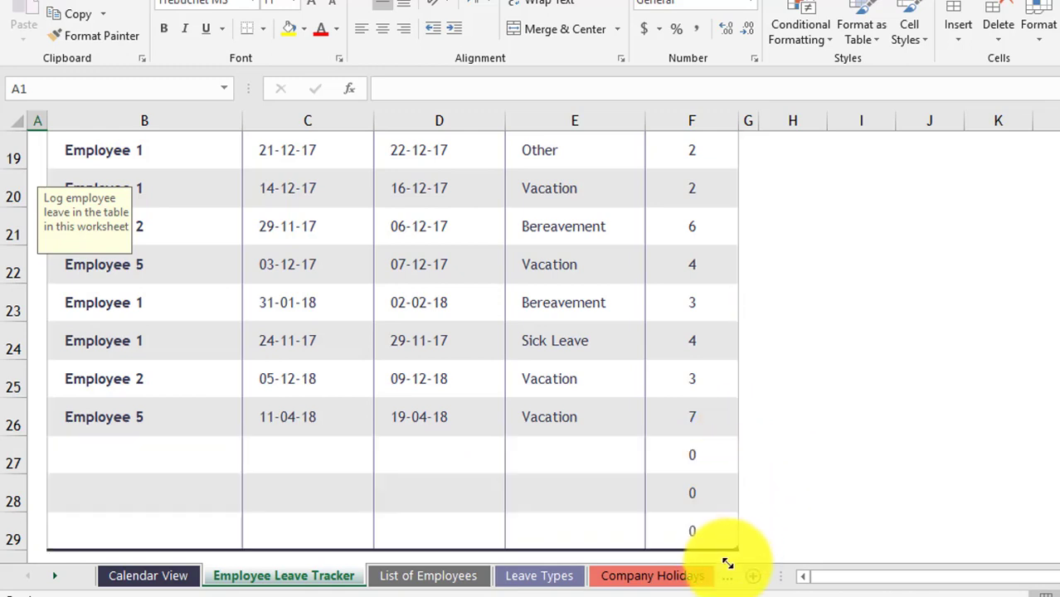
left_click(175, 455)
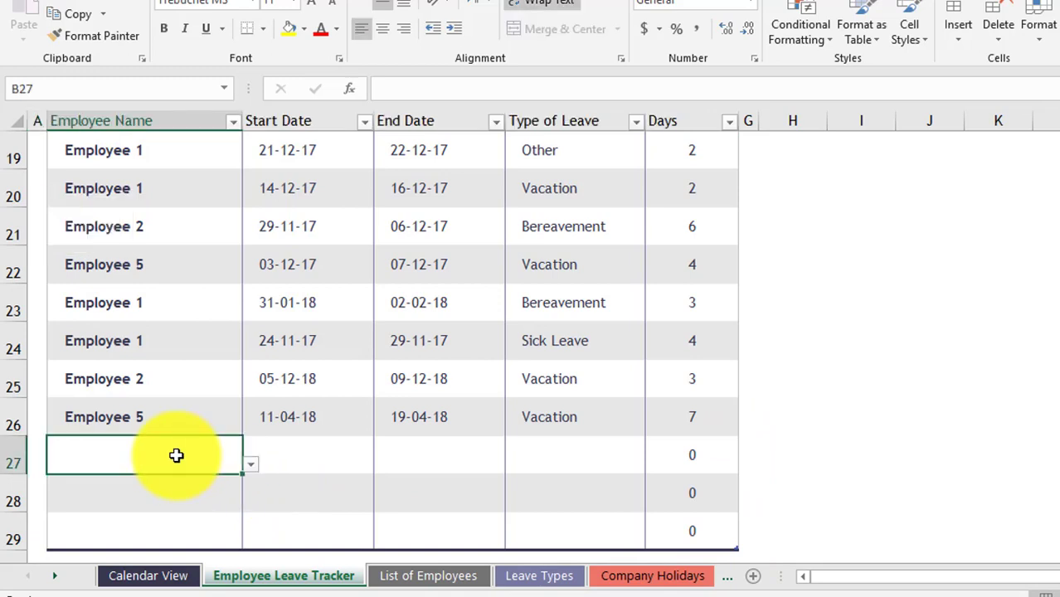
left_click(253, 466)
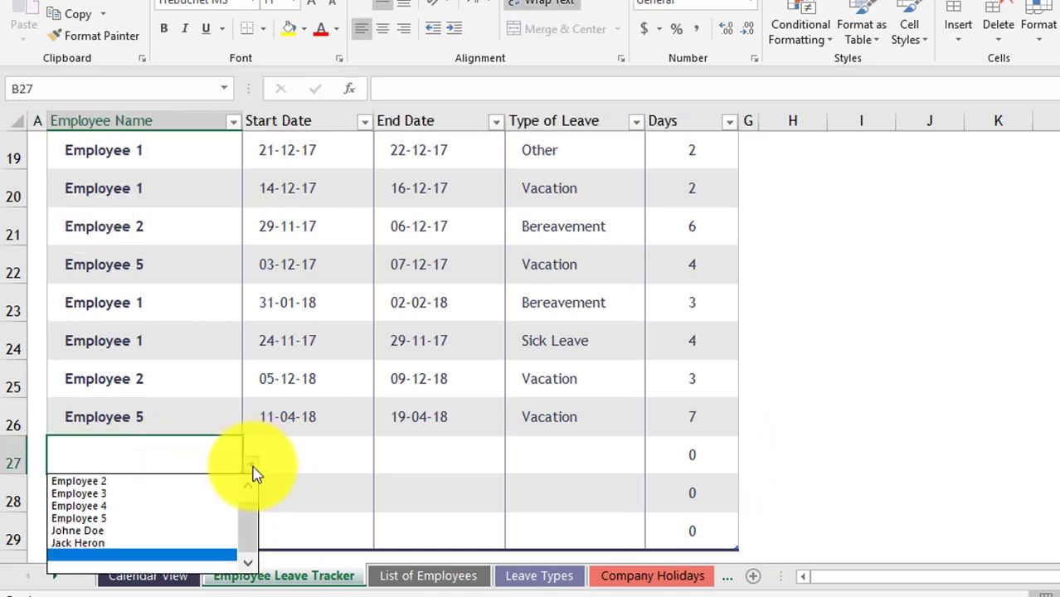
left_click(133, 539)
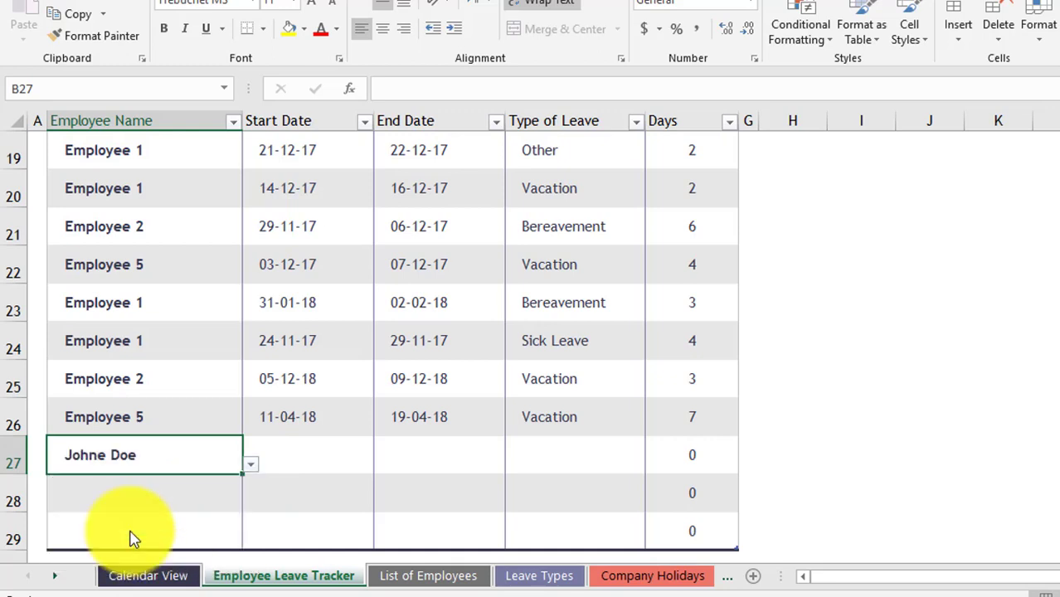
- Give row 27 start 04-04-18, end 08-04-18 and leave type Sick Leave
left_click(319, 462)
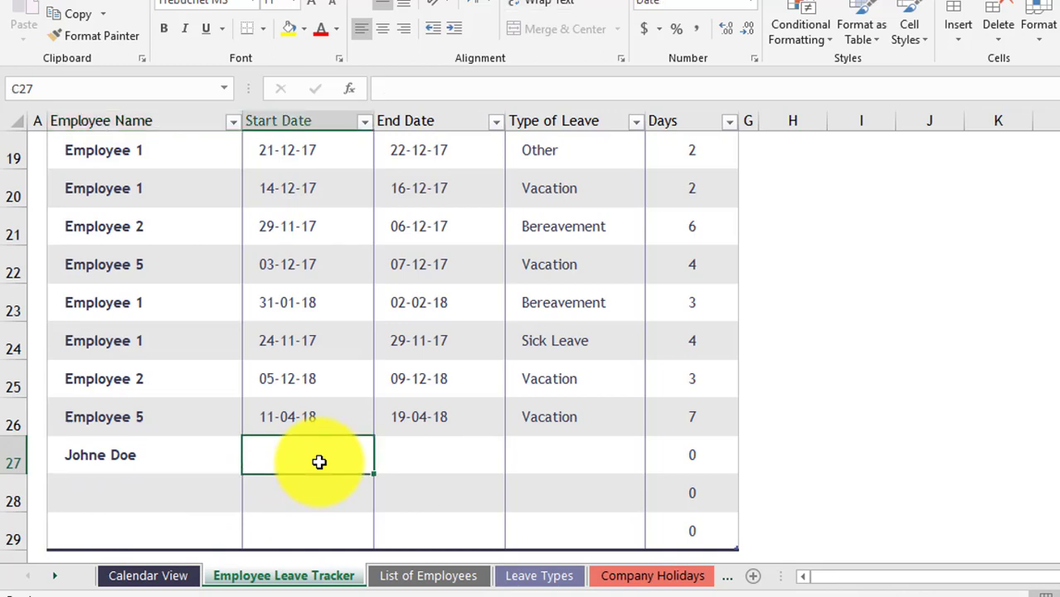
type("4/4/")
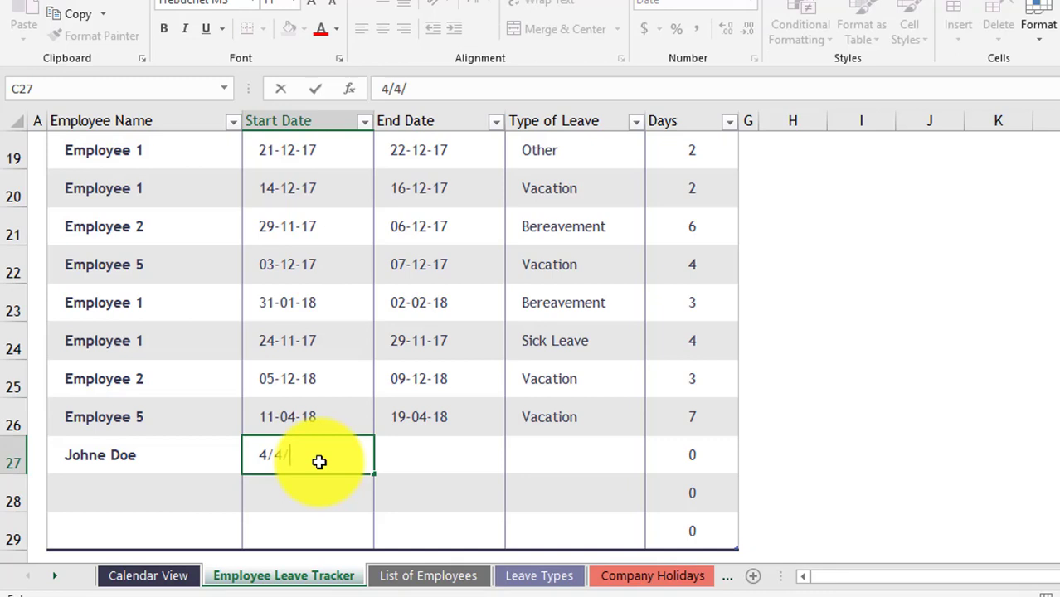
type("2018")
key("Tab")
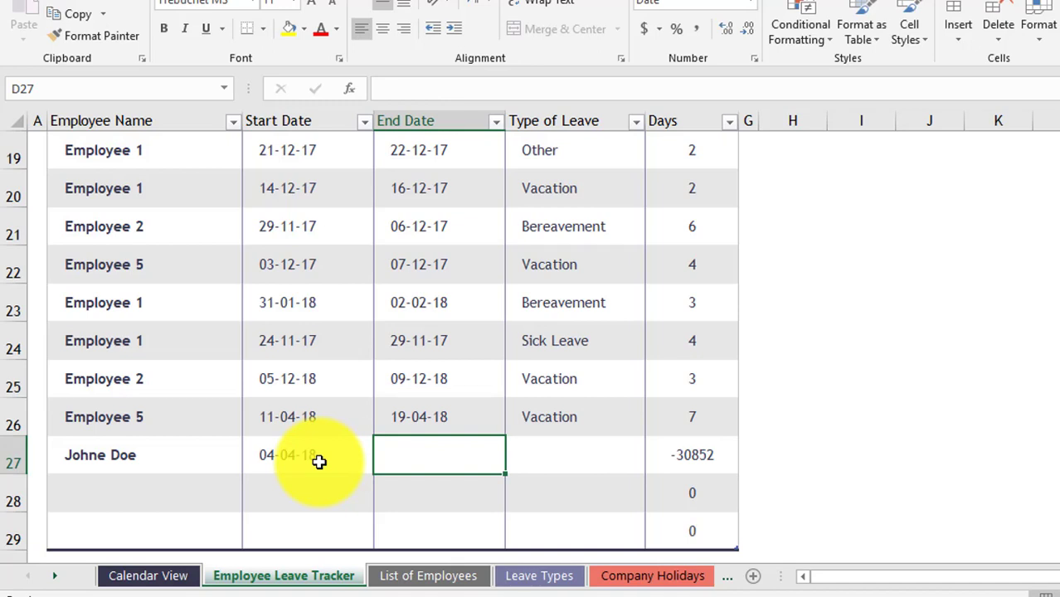
type("8/4/2018")
key("Tab")
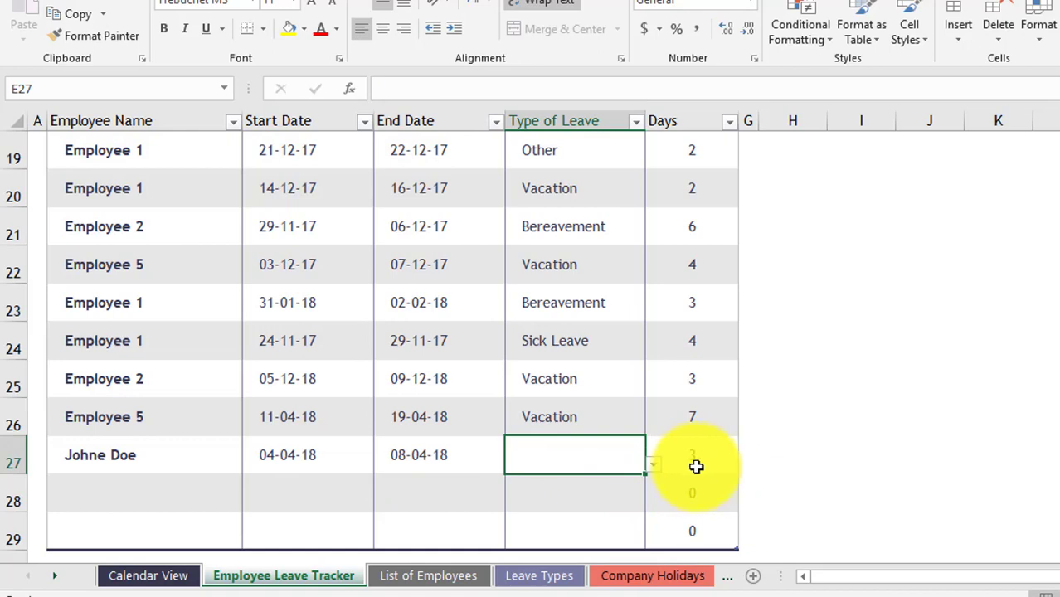
left_click(652, 468)
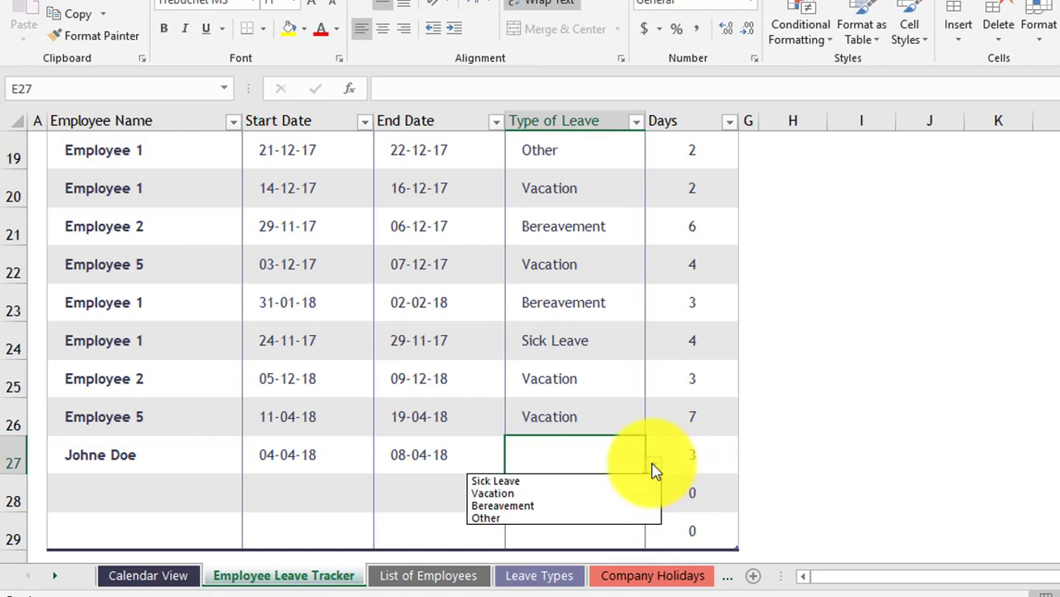
left_click(566, 483)
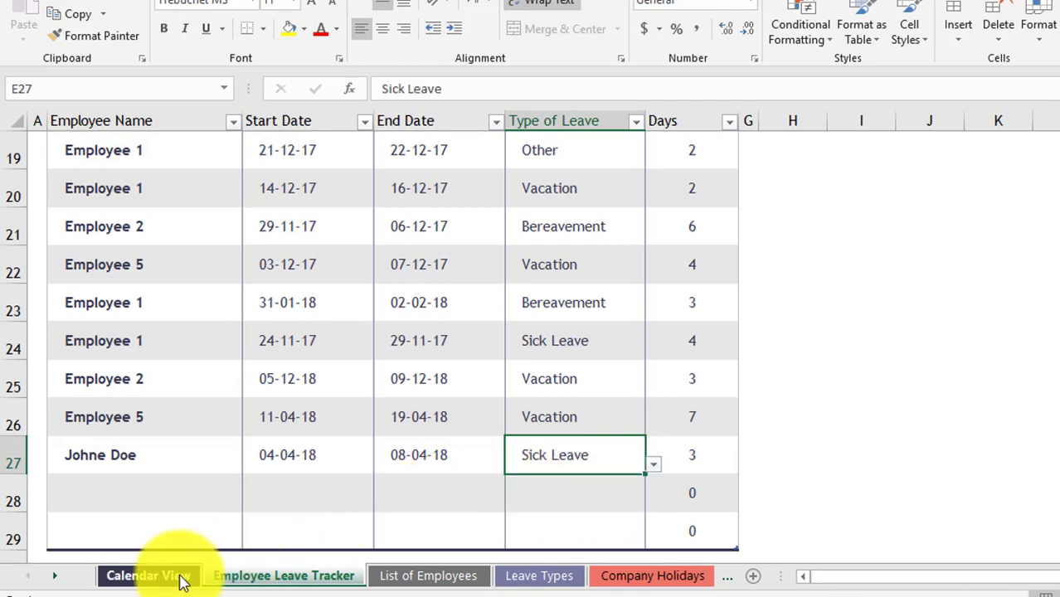
left_click(147, 576)
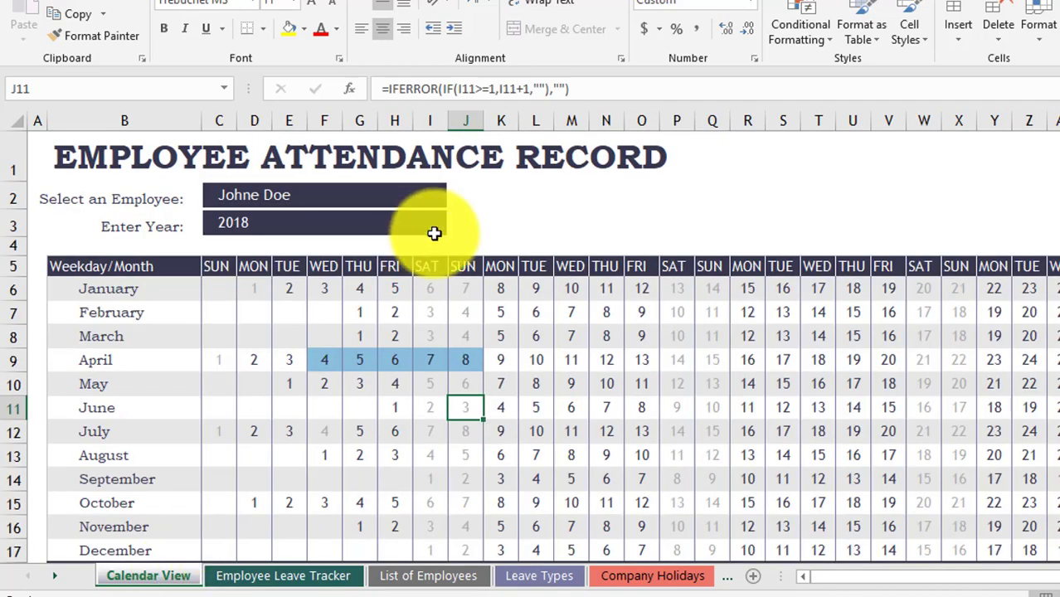
left_click(311, 380)
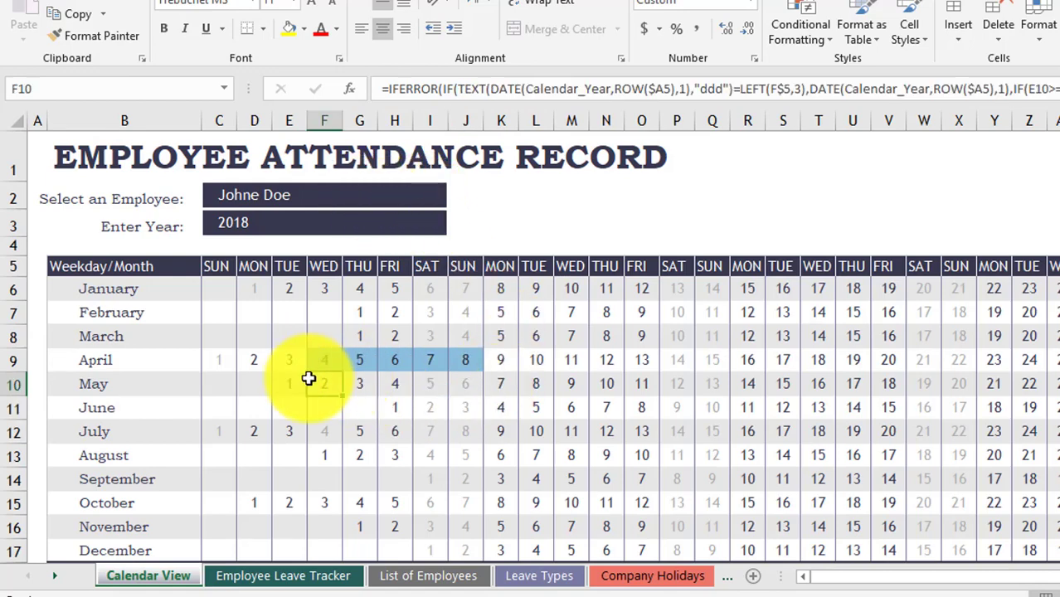
left_click_drag(326, 360, 472, 360)
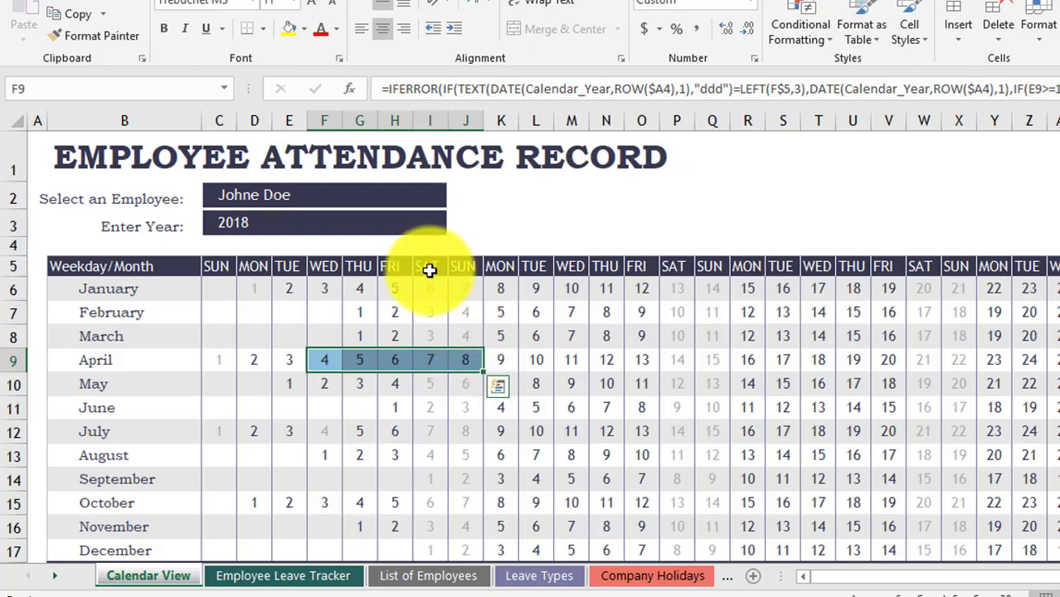
left_click(433, 357)
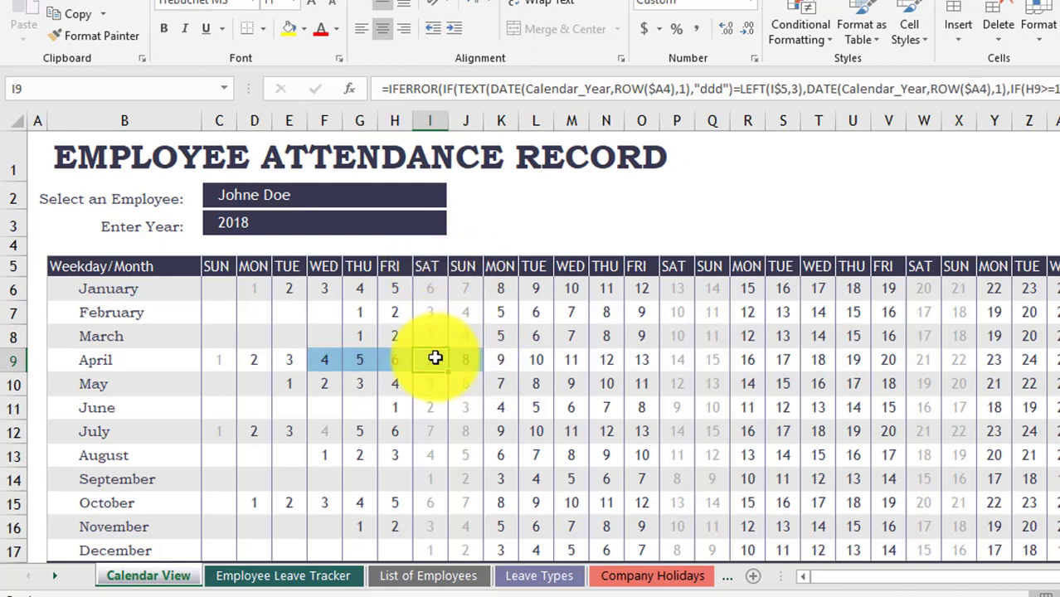
left_click_drag(318, 358, 455, 361)
scroll(454, 361, "down", 3)
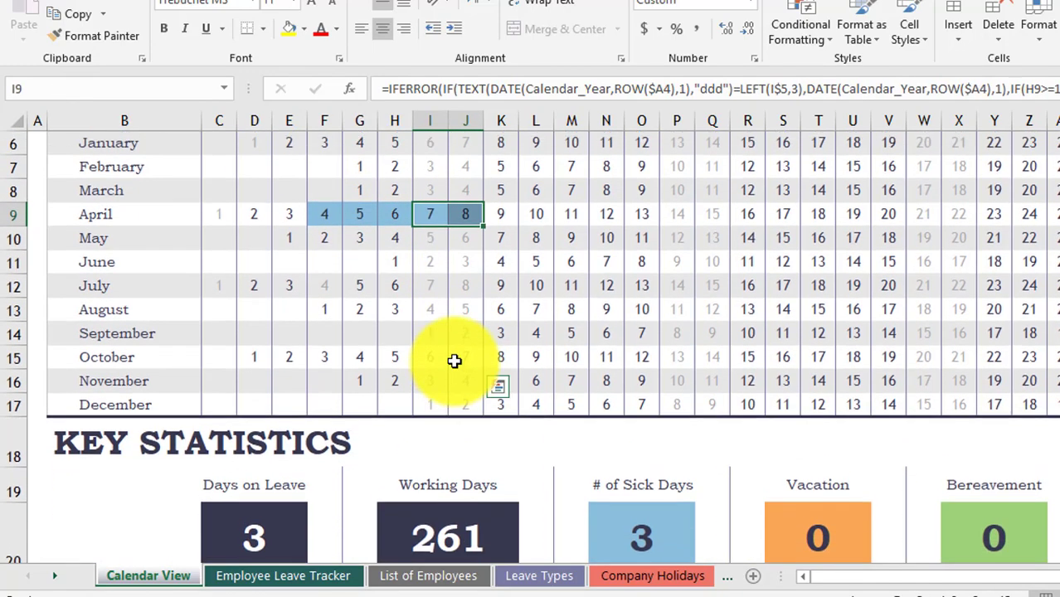
left_click(646, 440)
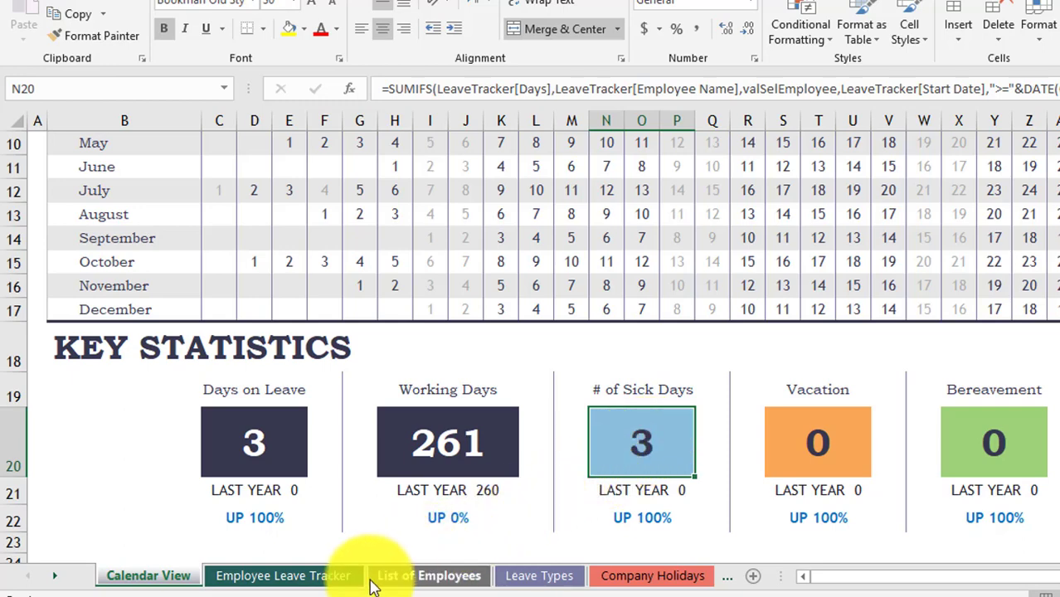
- On Employee Leave Tracker, choose the sixth employee for the row 28 entry
left_click(282, 580)
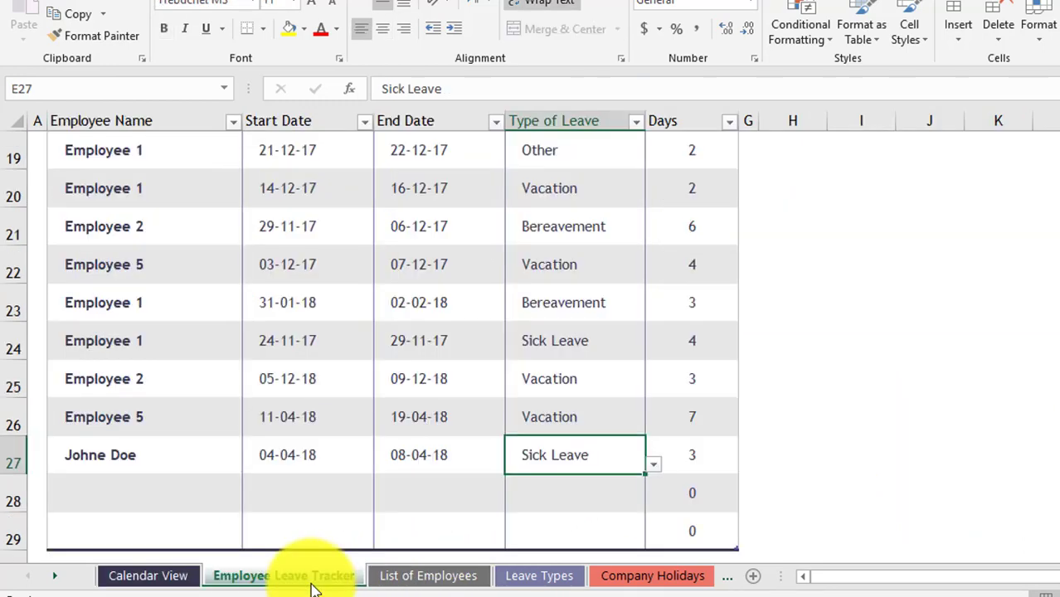
left_click(211, 490)
left_click(252, 503)
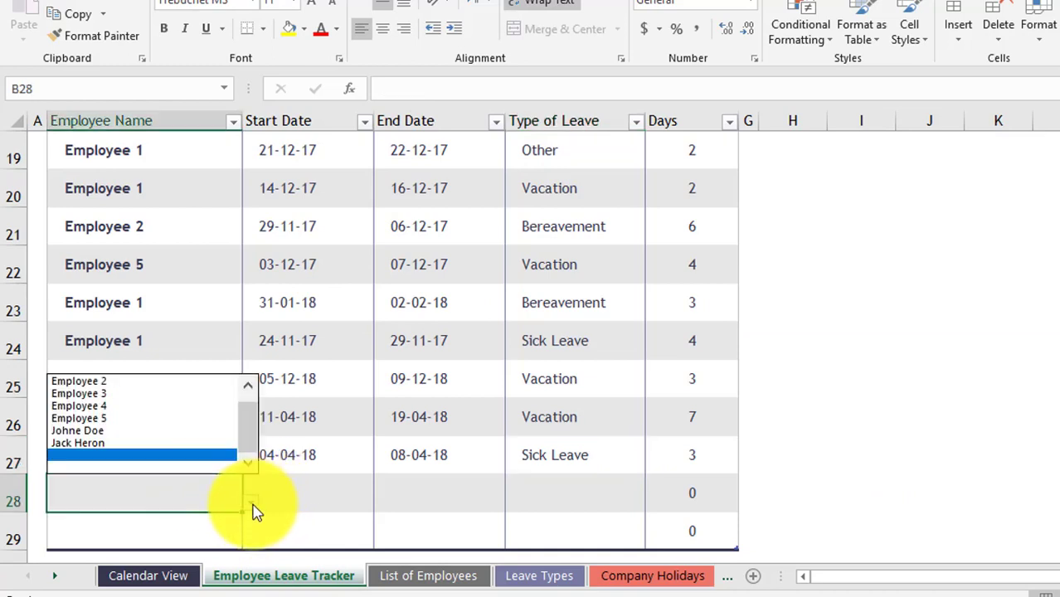
left_click(147, 431)
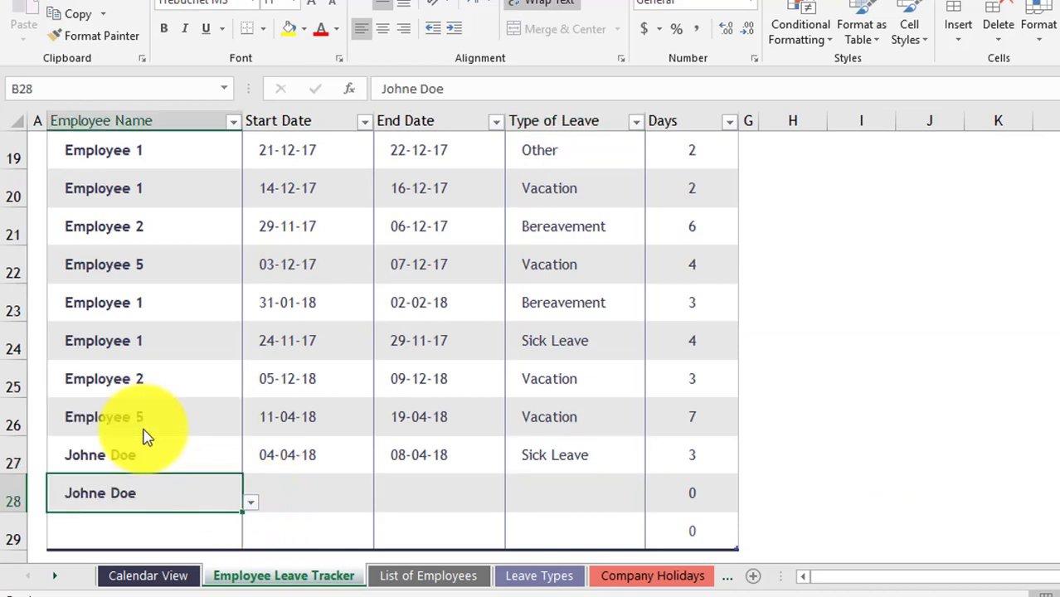
- Enter dates 9/4/2018 to 10/4/2018 and set the leave type to Vacation
left_click(314, 491)
type("9")
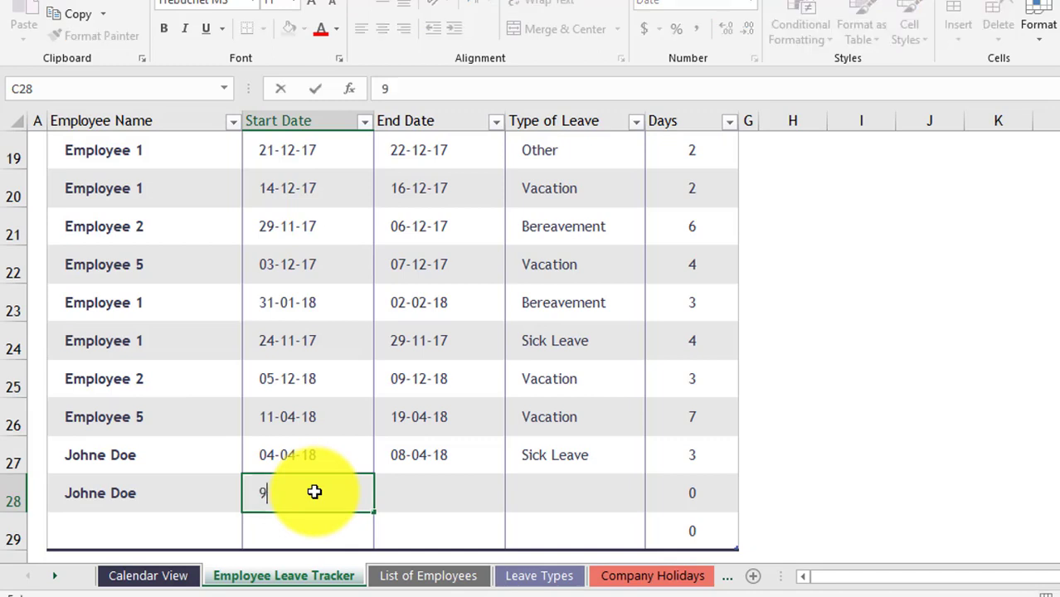
type("/4/2018")
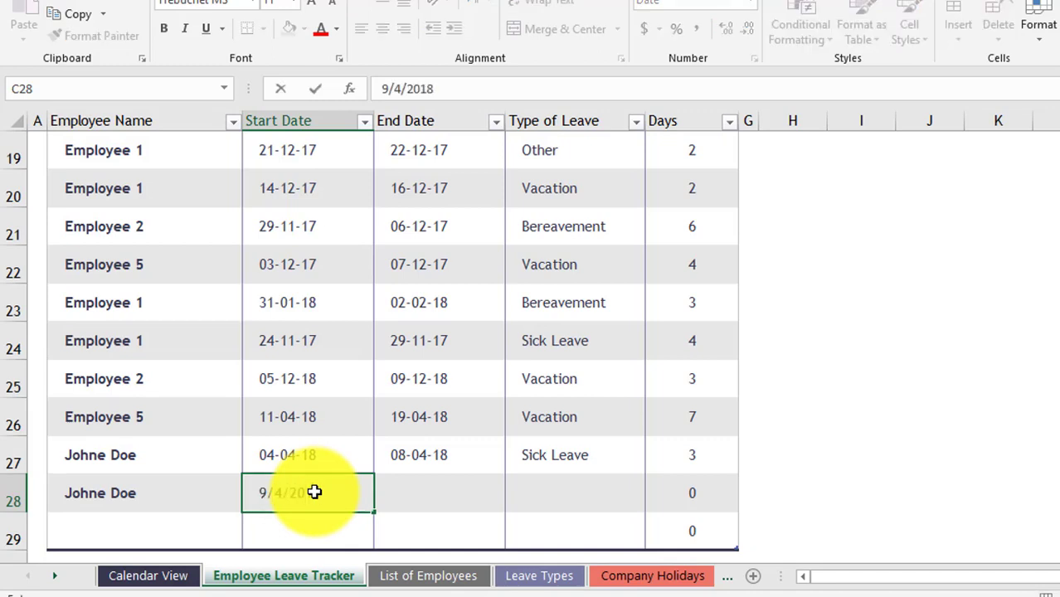
key("Tab")
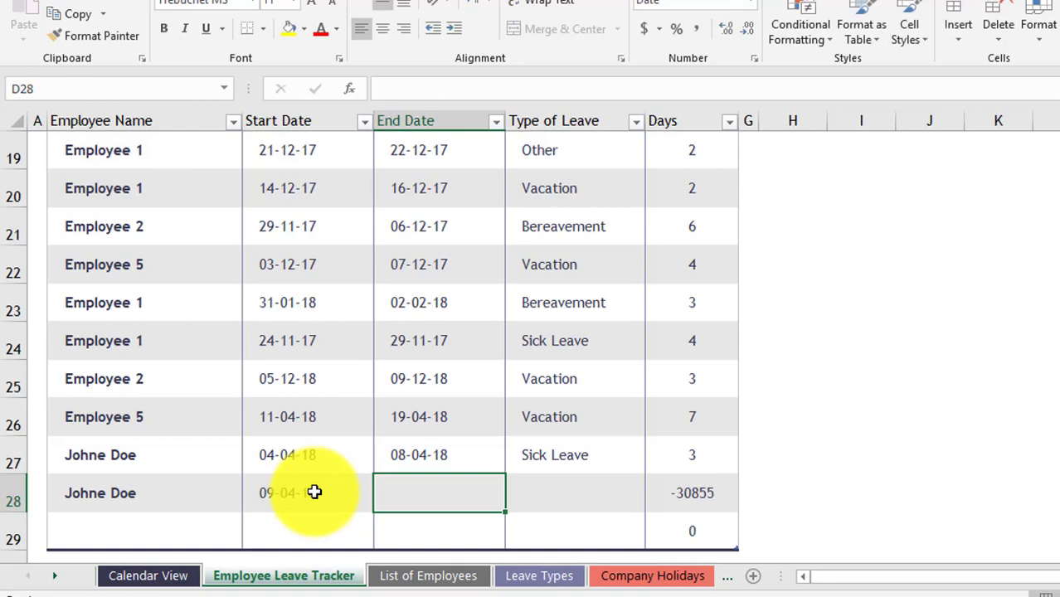
type("10/4/2018")
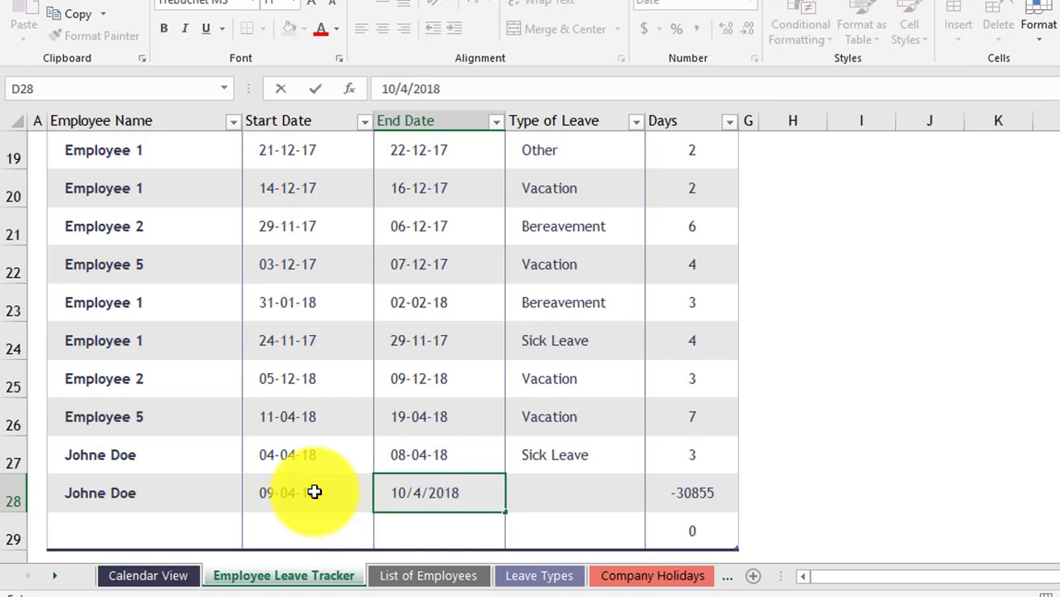
key("Tab")
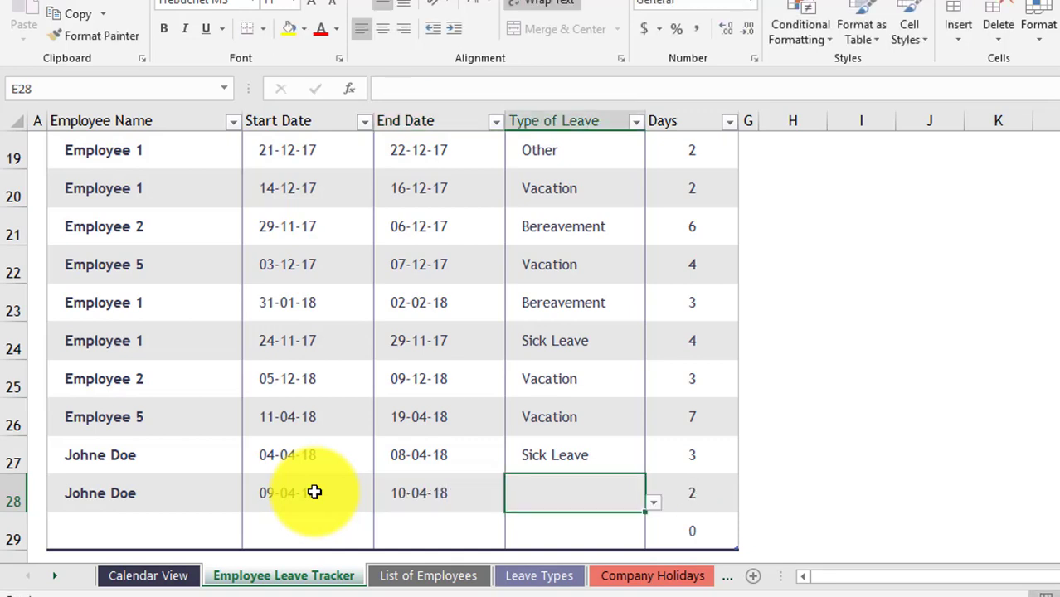
left_click(653, 503)
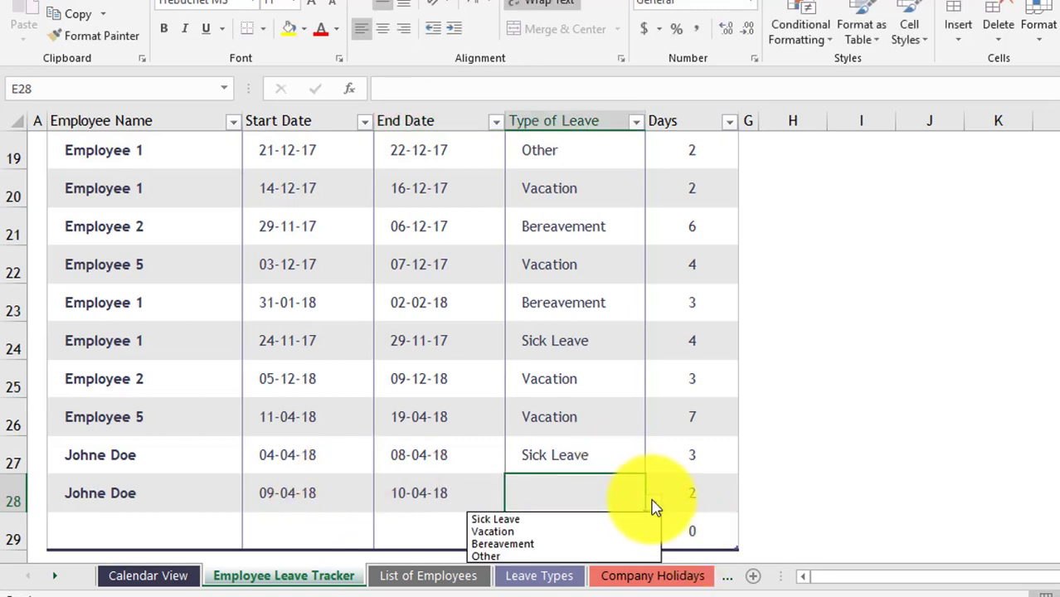
left_click(562, 531)
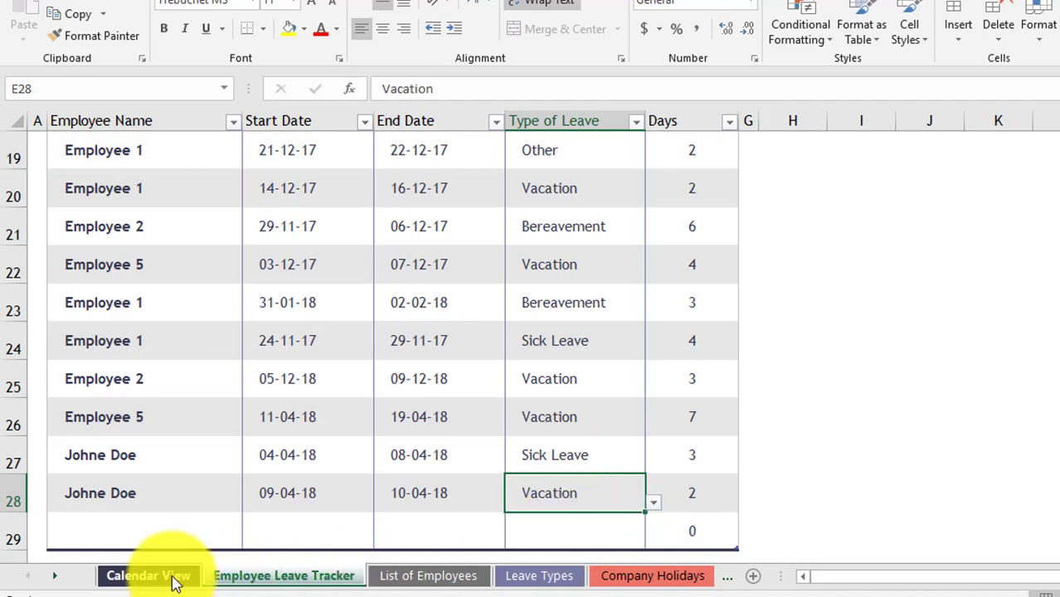
left_click(172, 581)
- Verify April 9–10 vacation, Vacation 2 and Days on Leave 5, then select the Sick Days card
scroll(724, 348, "up", 3)
scroll(646, 298, "down", 1)
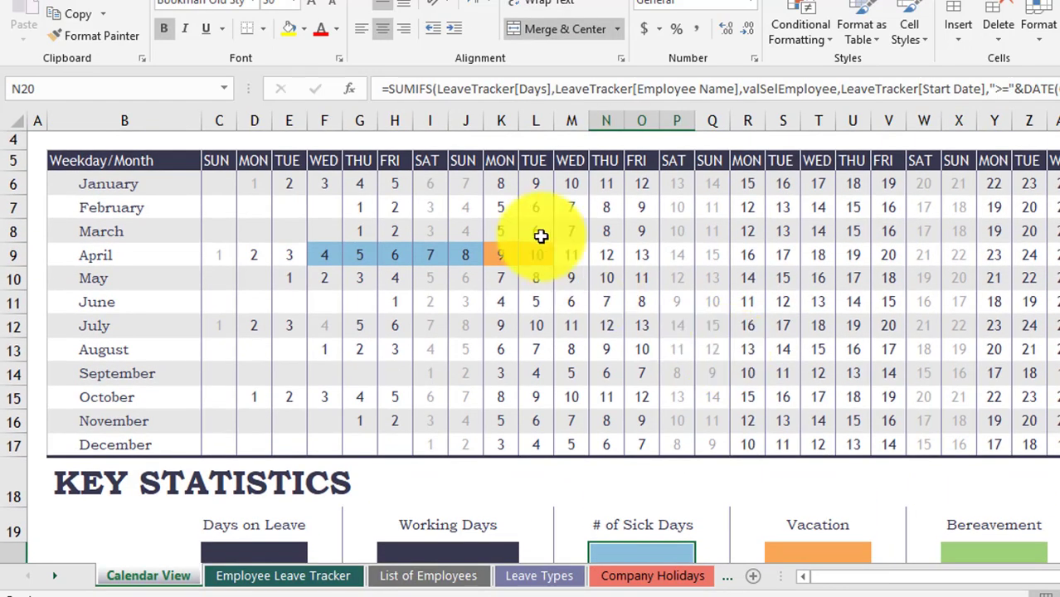
scroll(762, 429, "down", 1)
left_click(806, 511)
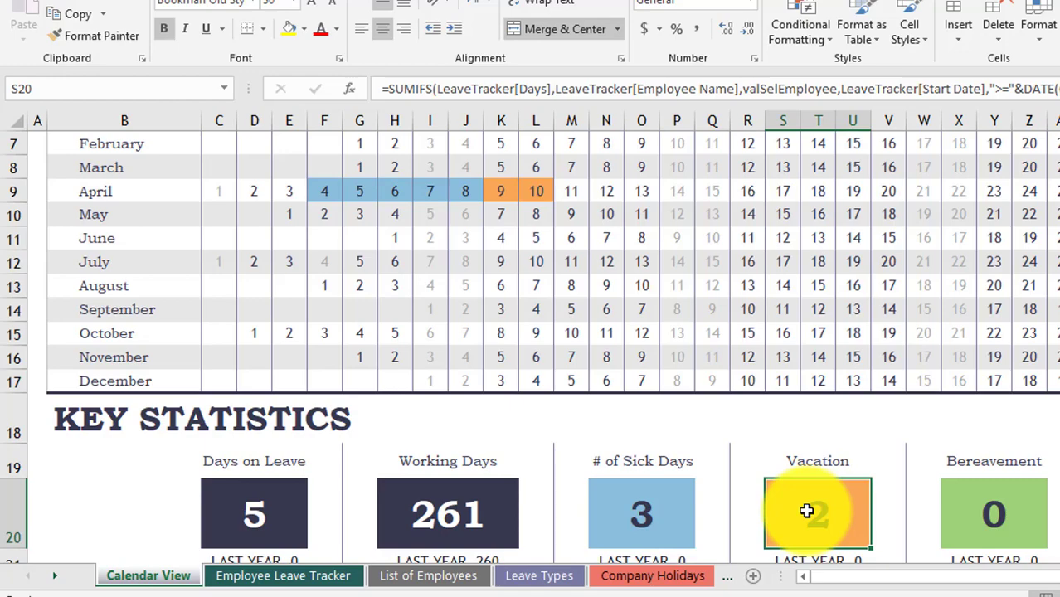
scroll(695, 327, "up", 1)
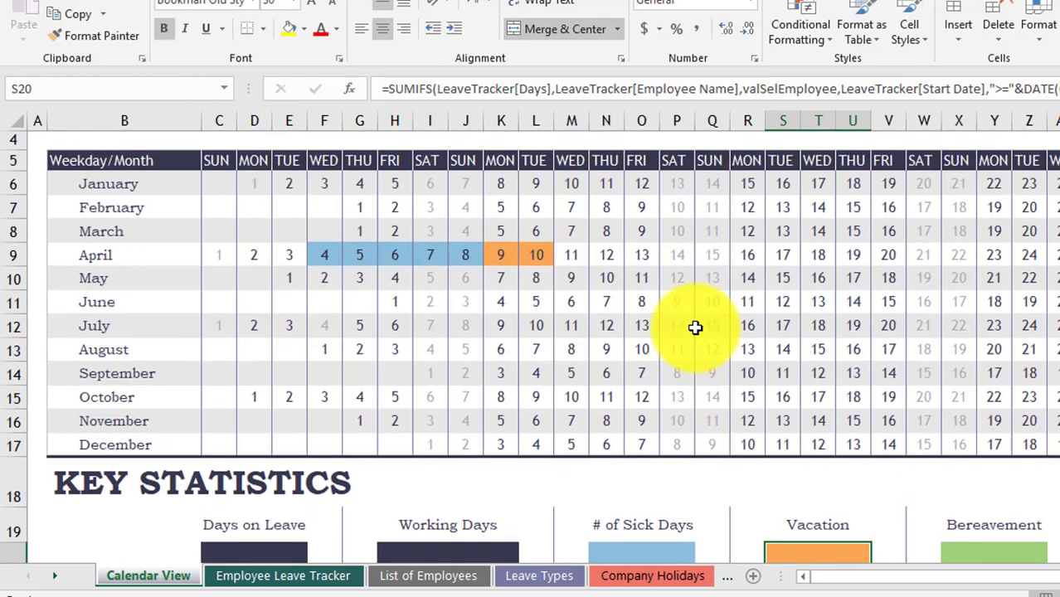
scroll(695, 328, "up", 1)
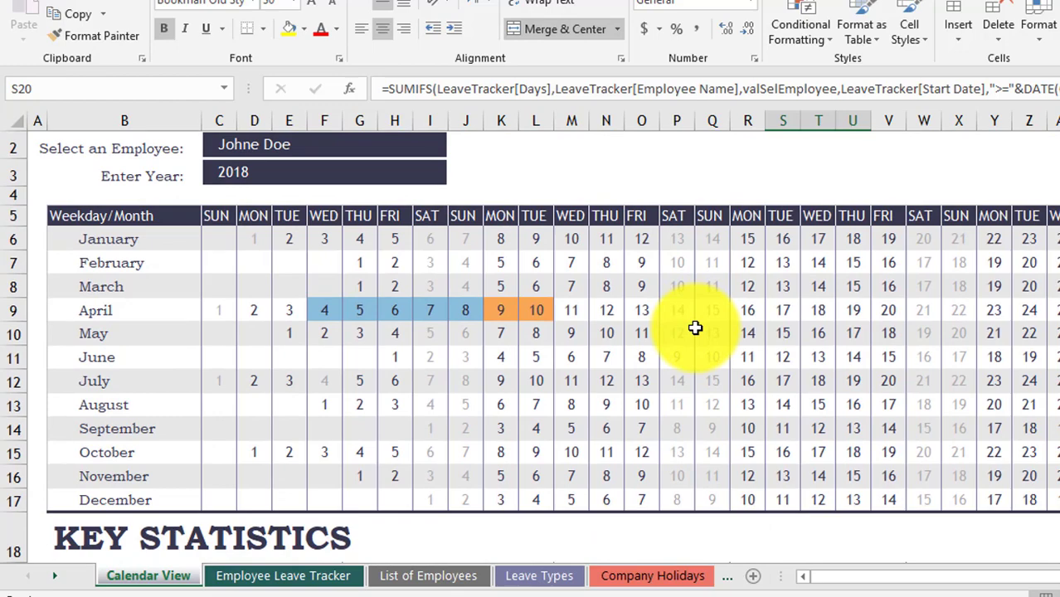
scroll(695, 328, "down", 4)
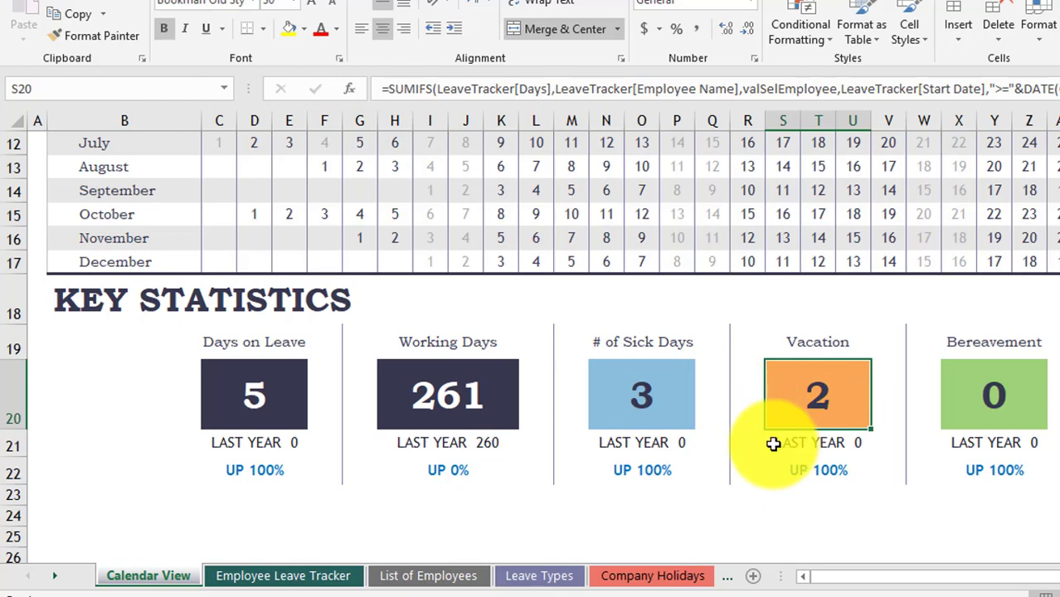
scroll(773, 442, "down", 1)
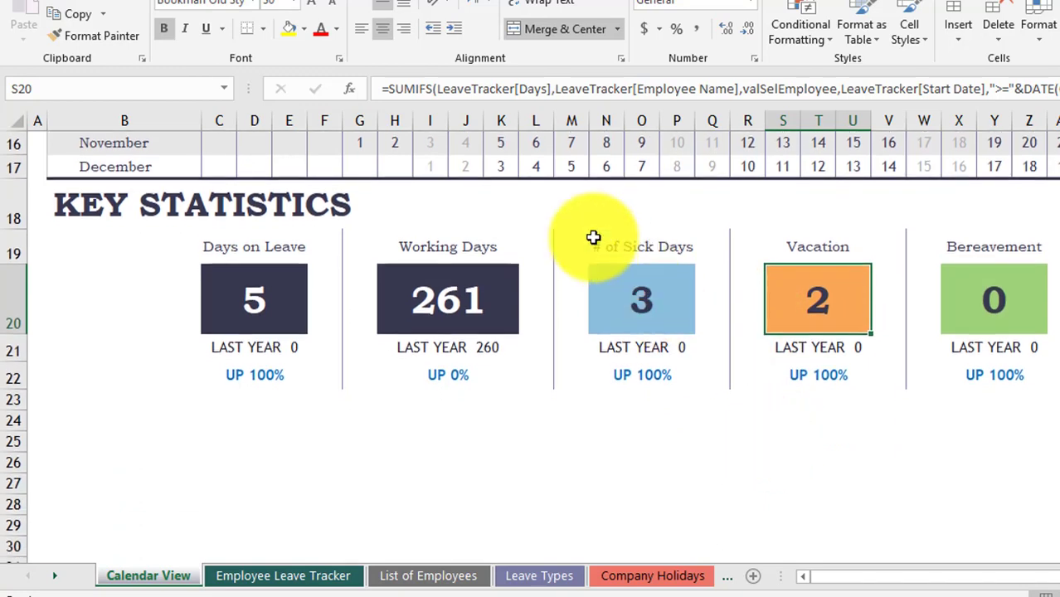
left_click_drag(546, 230, 653, 376)
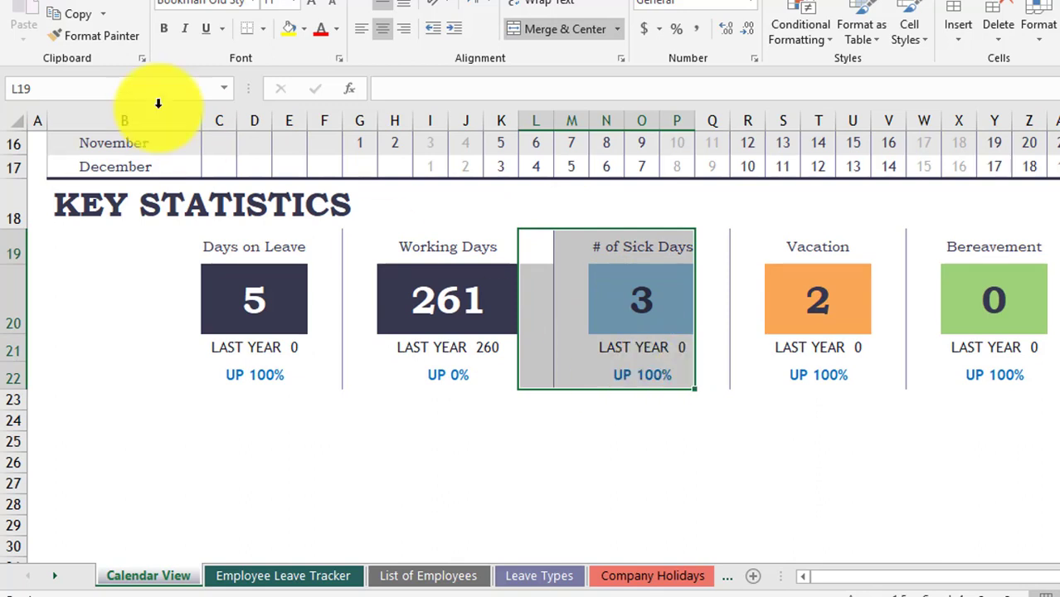
- Copy the Sick Days card to L25 and make row 26 taller
left_click(69, 23)
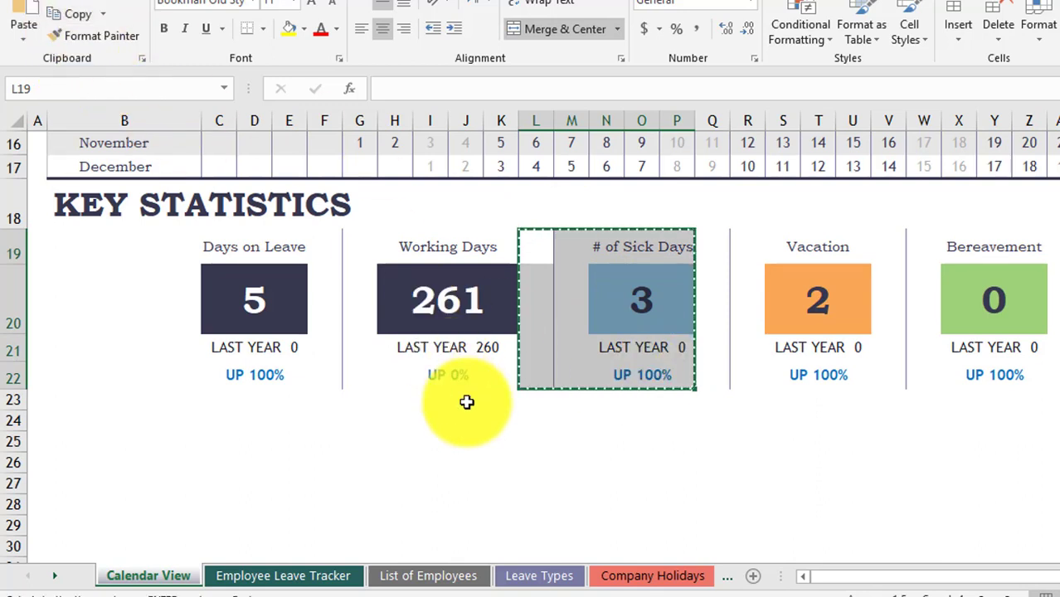
left_click(531, 441)
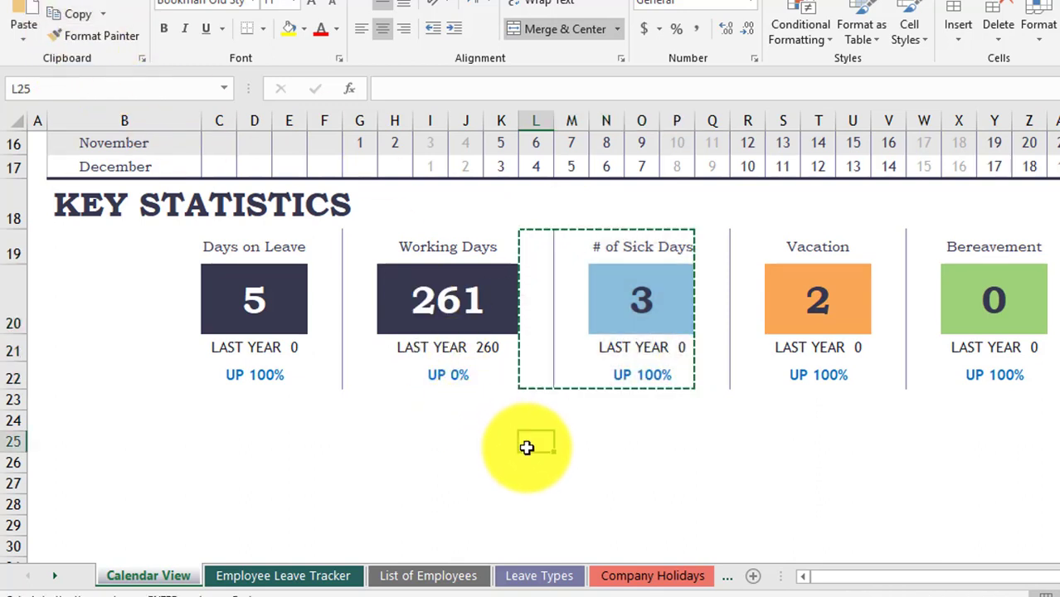
left_click(24, 15)
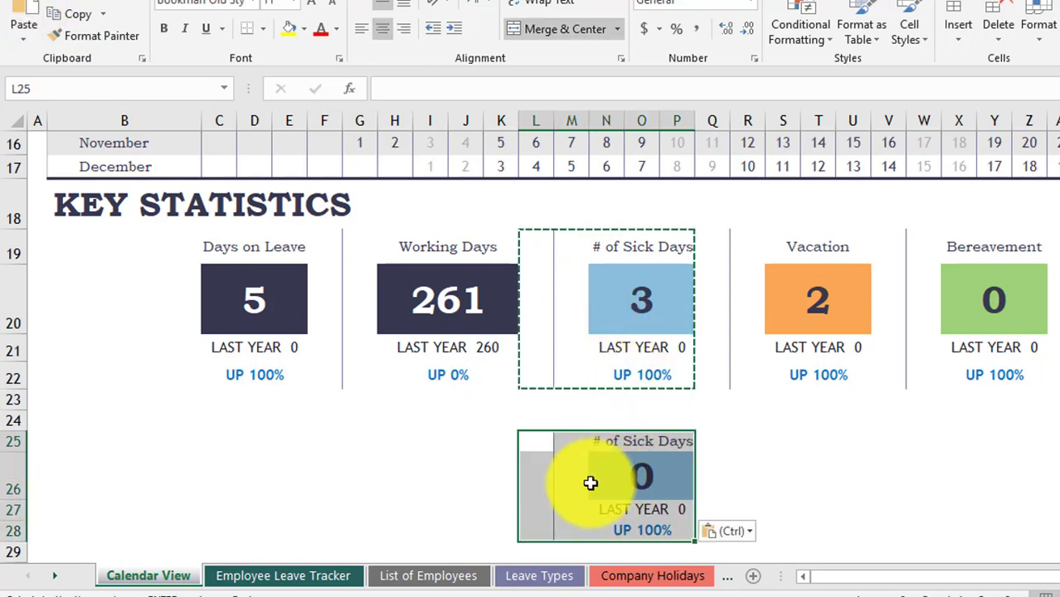
left_click(539, 488)
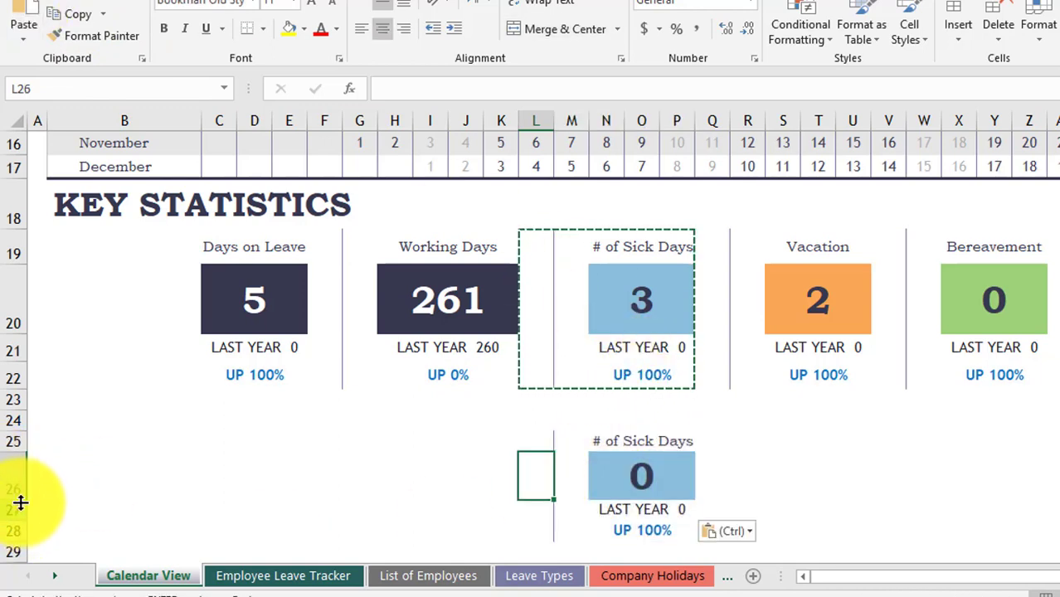
left_click_drag(19, 499, 24, 519)
scroll(206, 496, "down", 1)
scroll(206, 496, "down", 1)
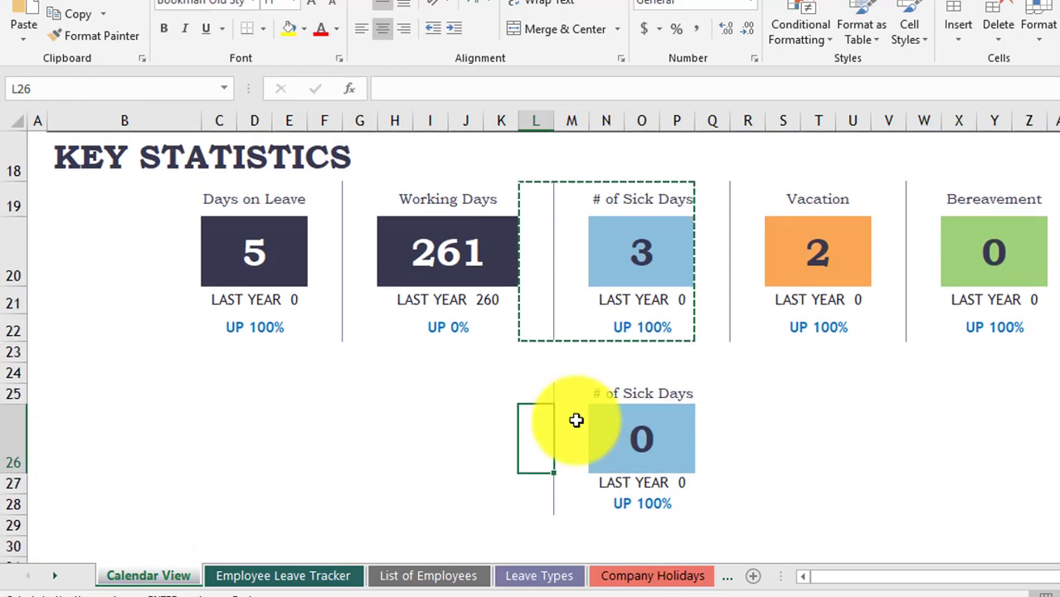
- Retitle the copied card 'Annual Leave' in N25
left_click(611, 393)
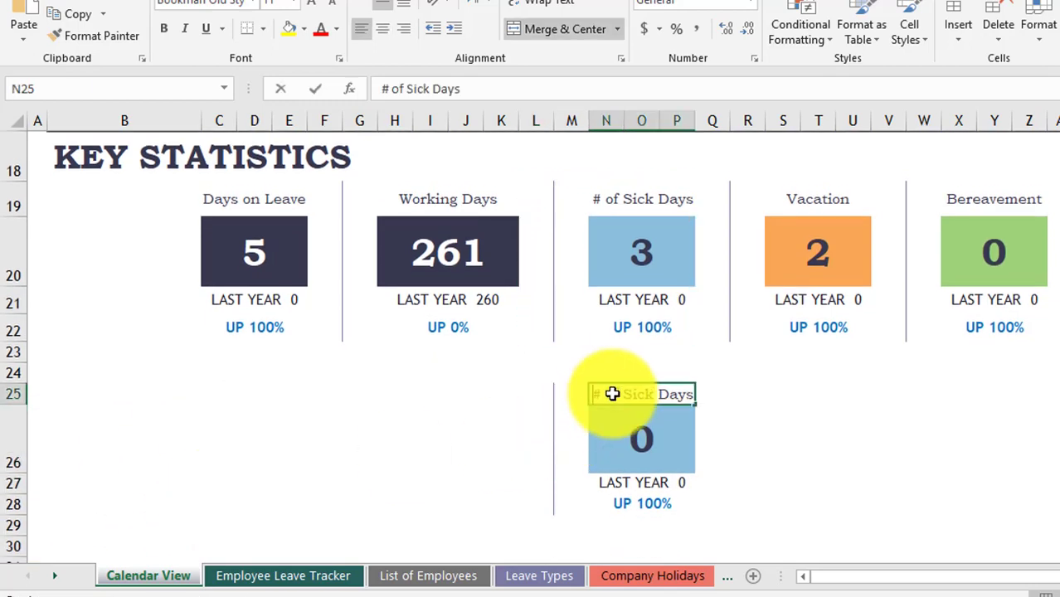
type("Annual Leave")
key("Return")
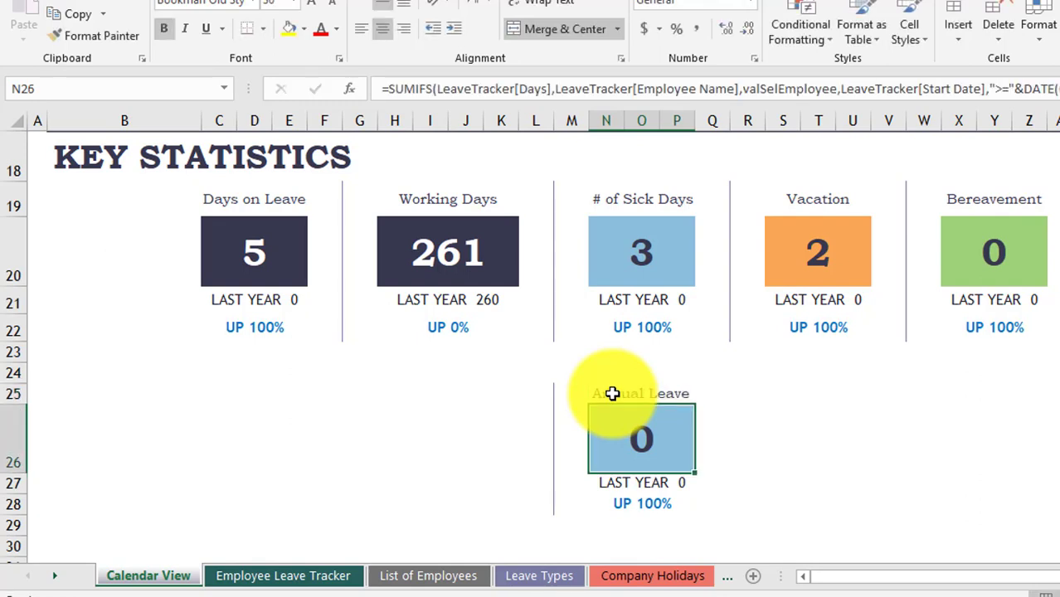
left_click(546, 584)
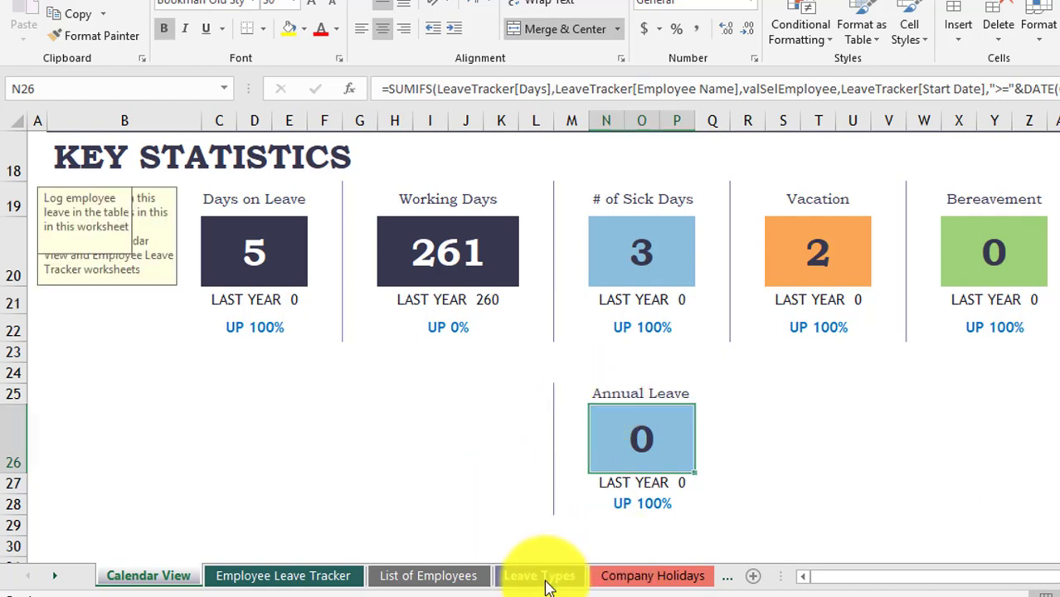
- Extend the Leave Types table by two rows and enter 'Annual Leave' in B8
left_click(205, 305)
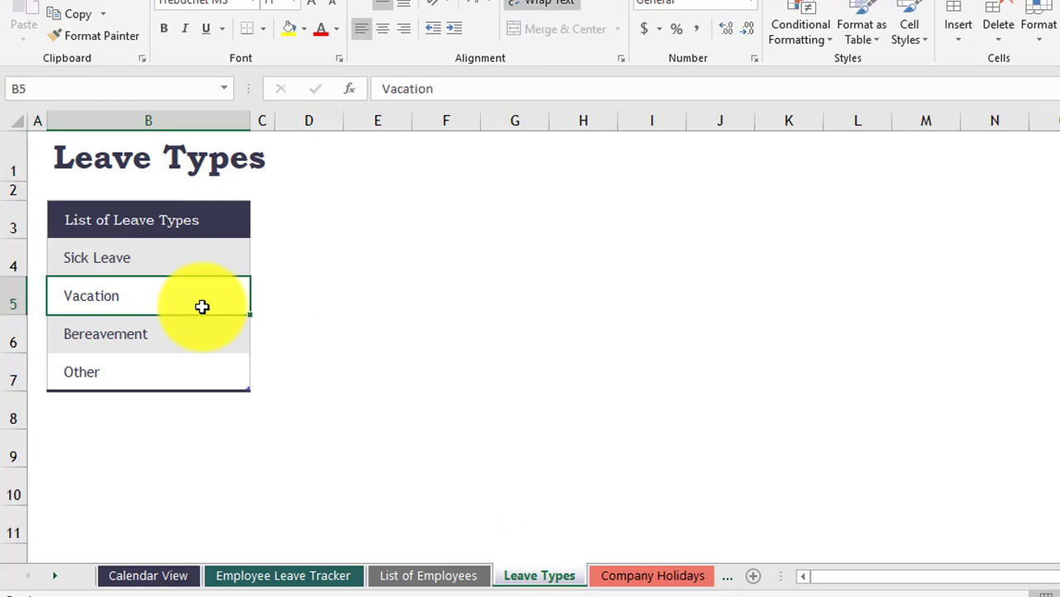
left_click_drag(249, 390, 250, 469)
left_click(154, 403)
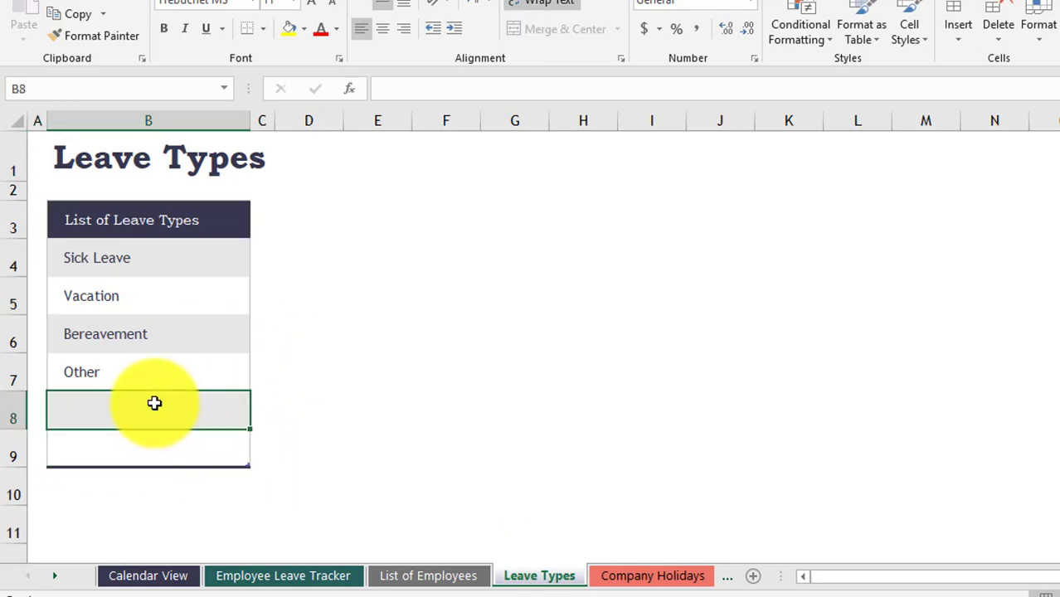
type("Annual Leave")
key("Return")
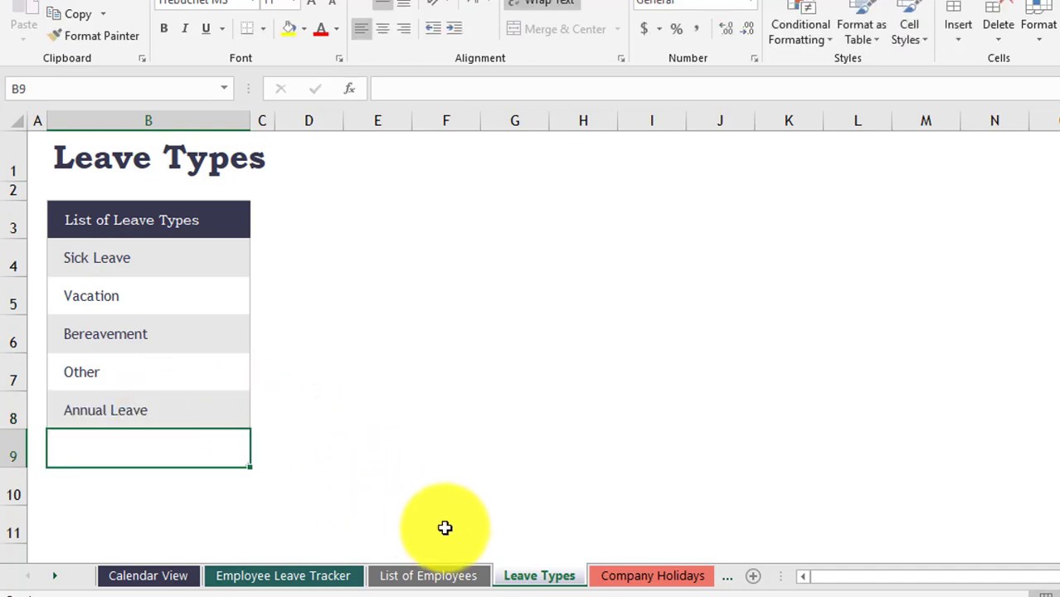
left_click(323, 583)
left_click(207, 529)
left_click(250, 540)
left_click(147, 488)
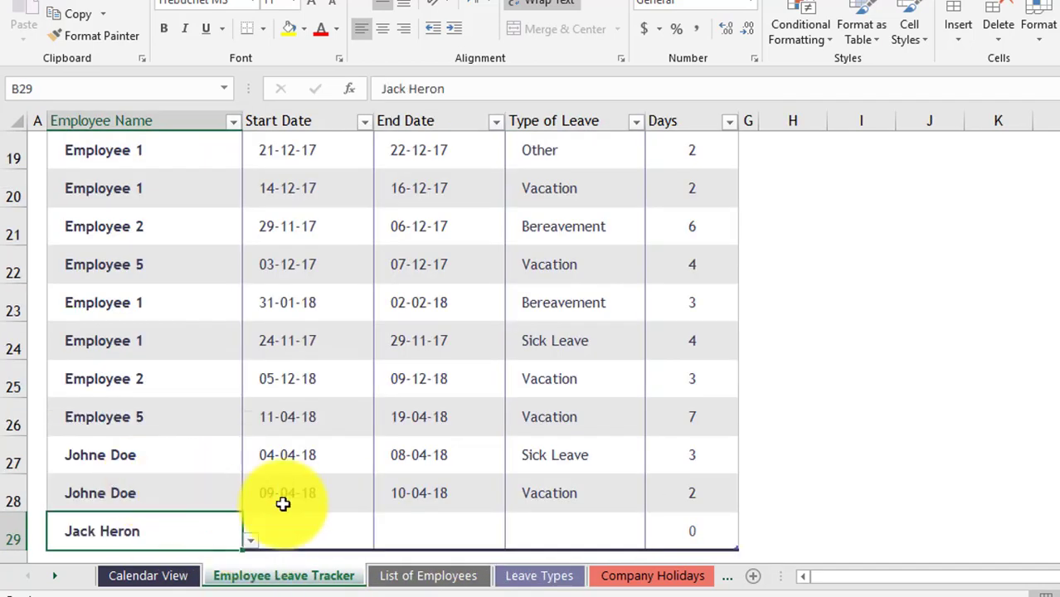
left_click(328, 529)
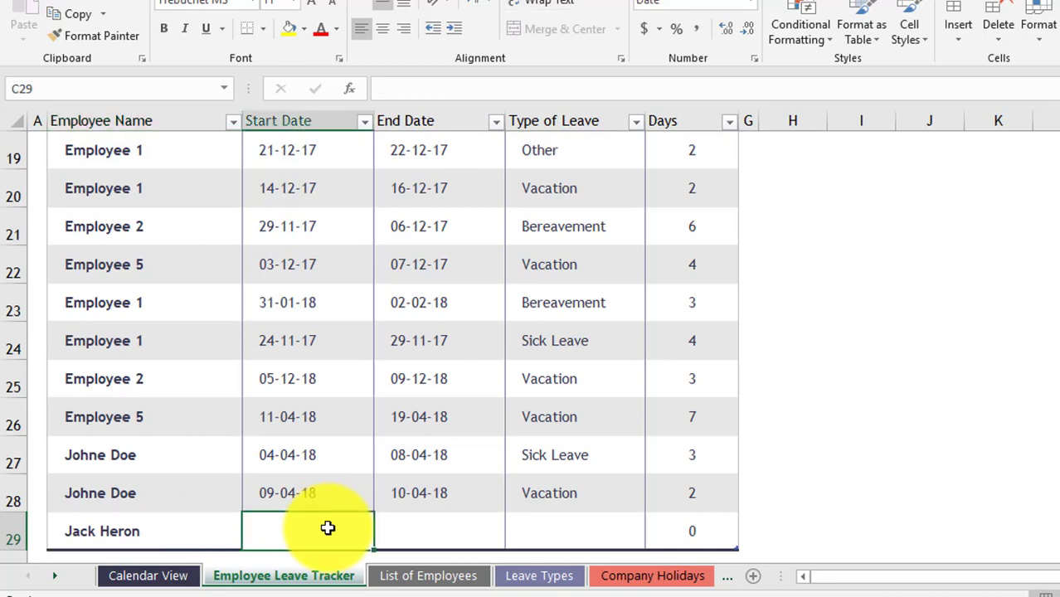
type("8/4")
key("Tab")
type("10/4/201")
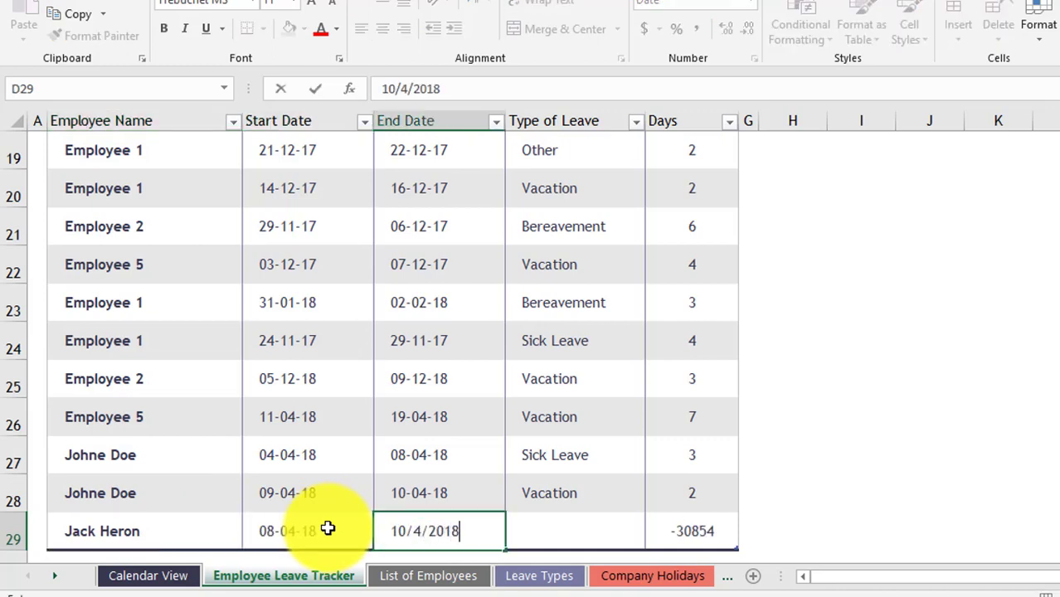
type("8")
key("Tab")
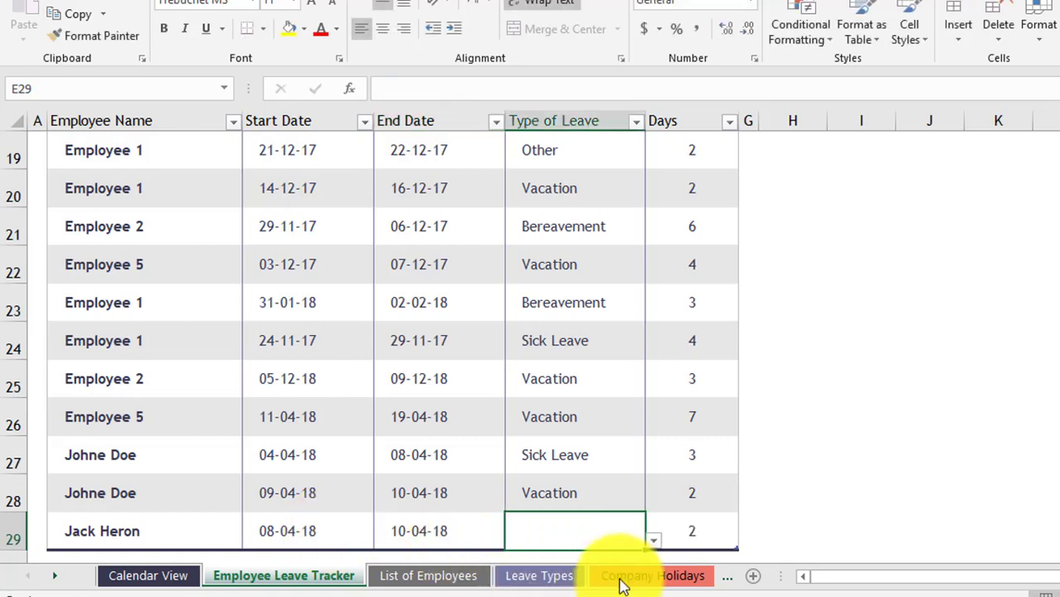
- Set row 29's leave type to Annual Leave, completing the 2-day entry
left_click(654, 541)
left_click(572, 495)
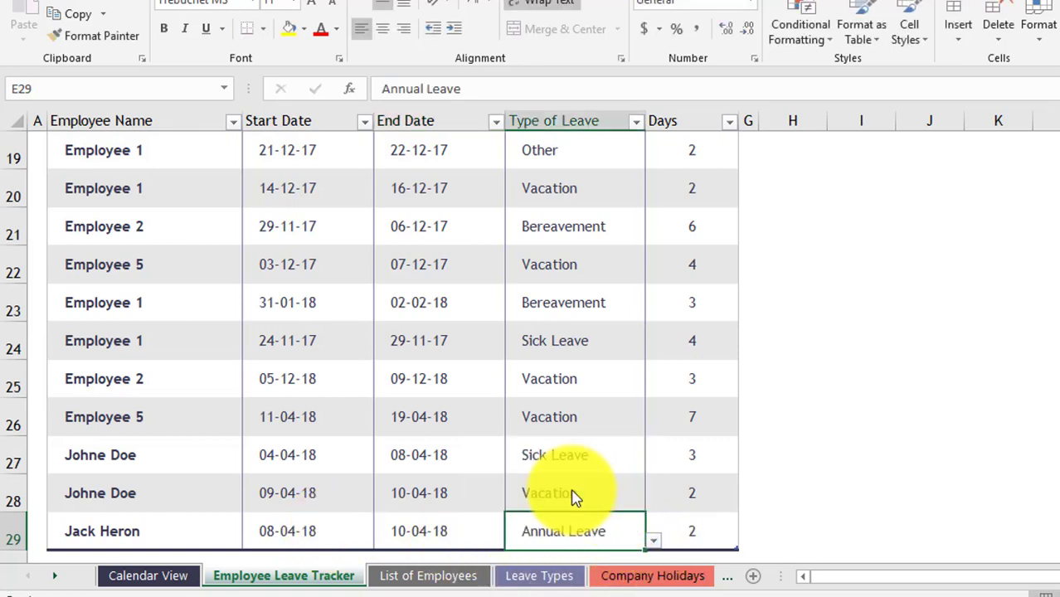
scroll(576, 497, "down", 1)
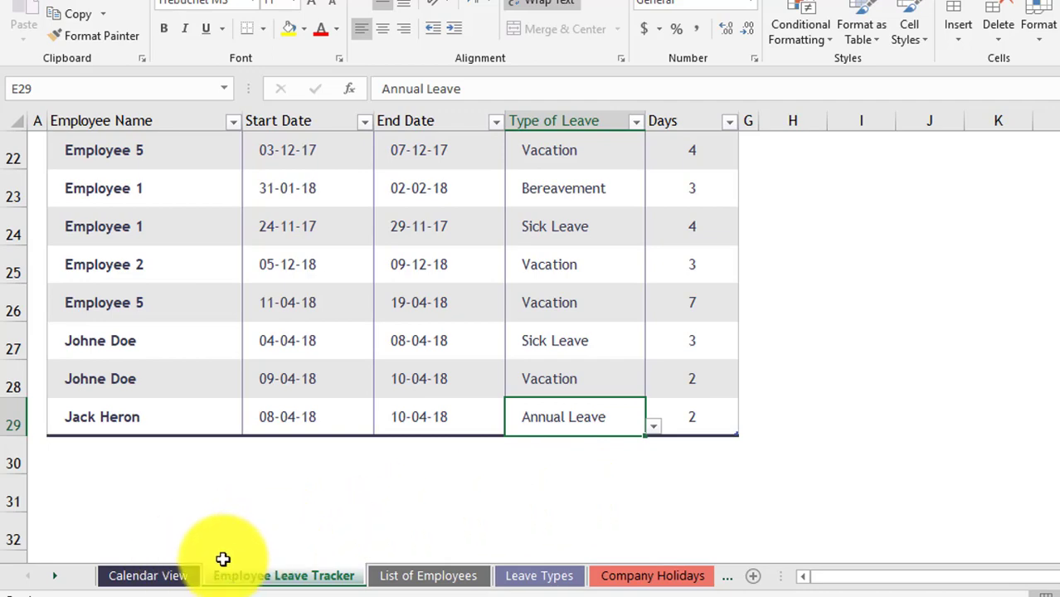
left_click(150, 576)
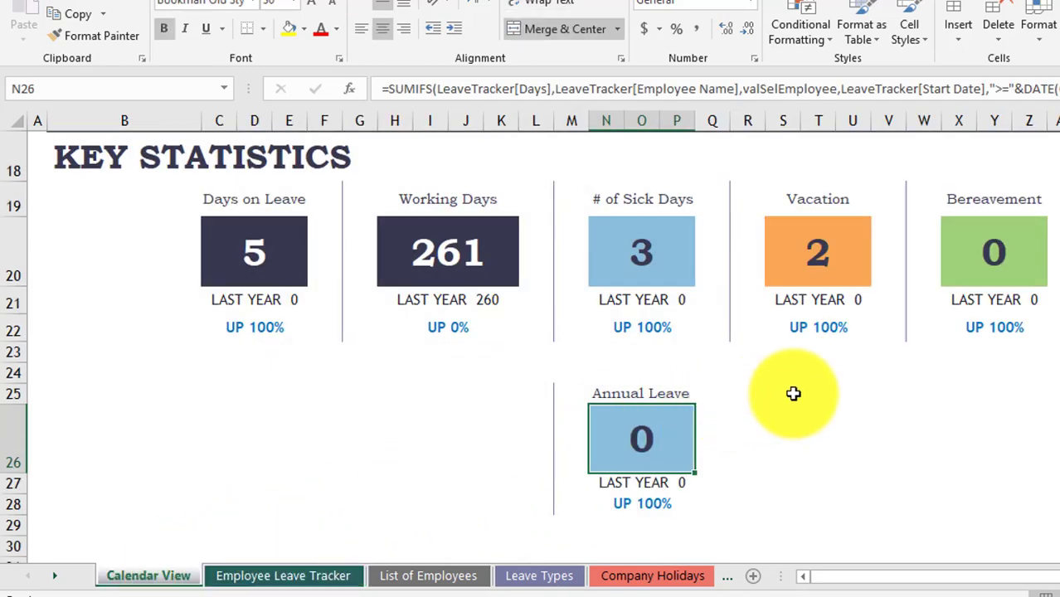
scroll(793, 393, "up", 2)
scroll(793, 393, "up", 4)
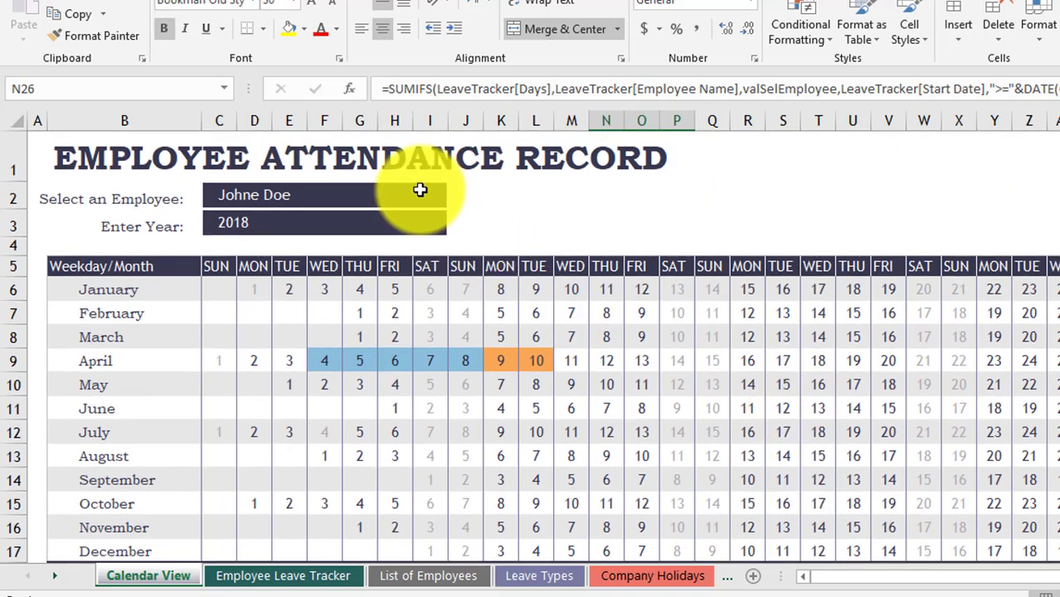
left_click(426, 191)
left_click(457, 200)
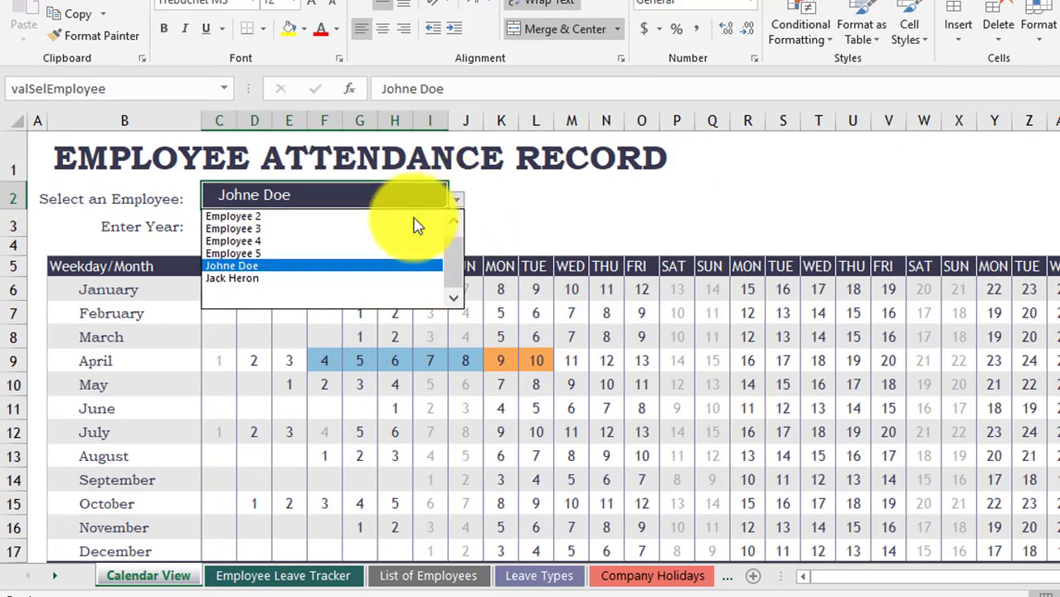
left_click(286, 279)
left_click(635, 383)
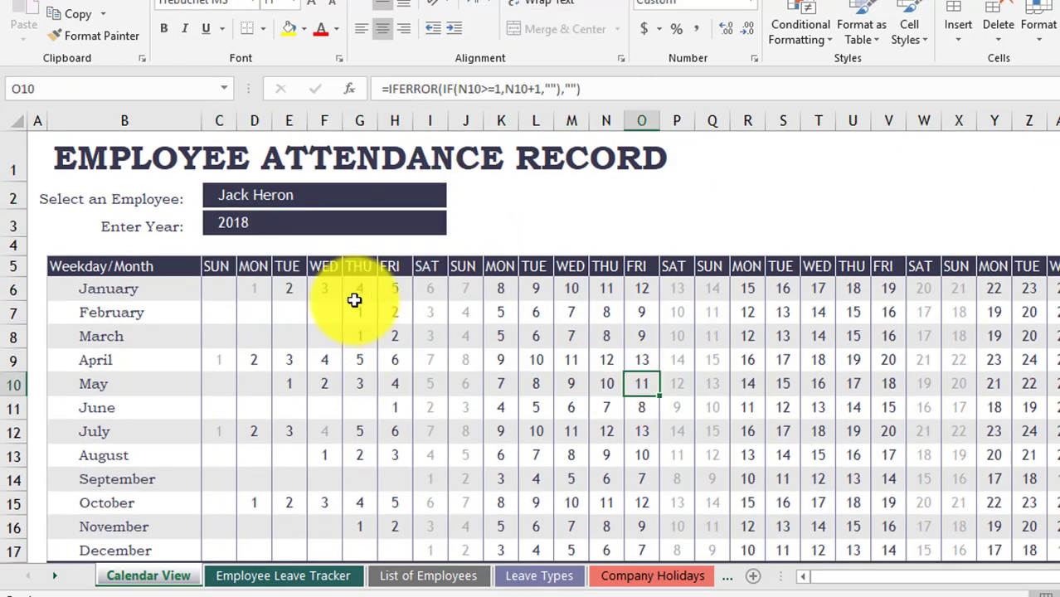
scroll(846, 433, "down", 2)
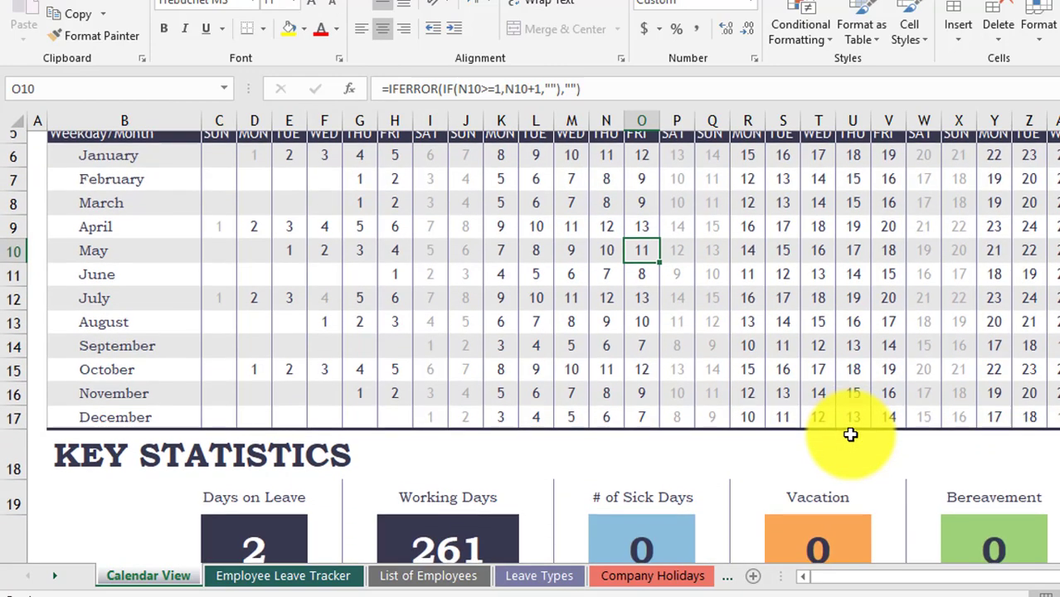
scroll(619, 343, "up", 1)
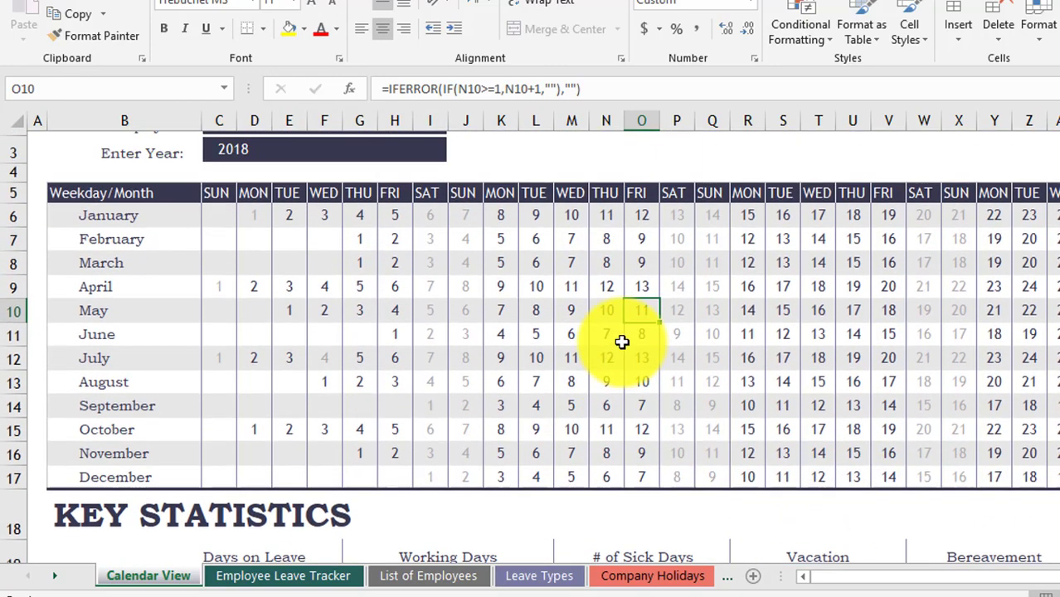
scroll(621, 342, "down", 5)
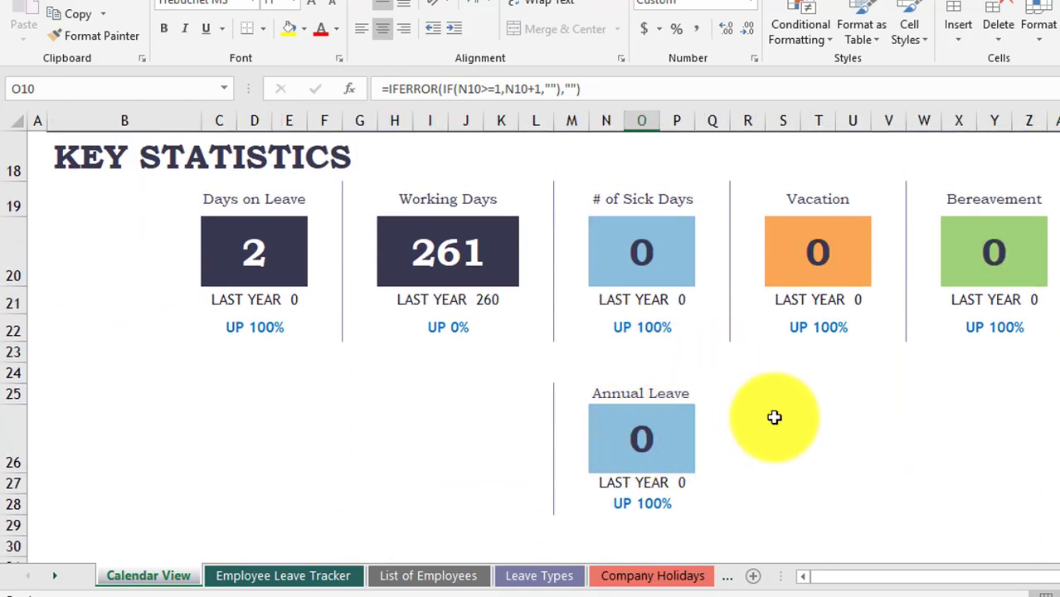
left_click(629, 434)
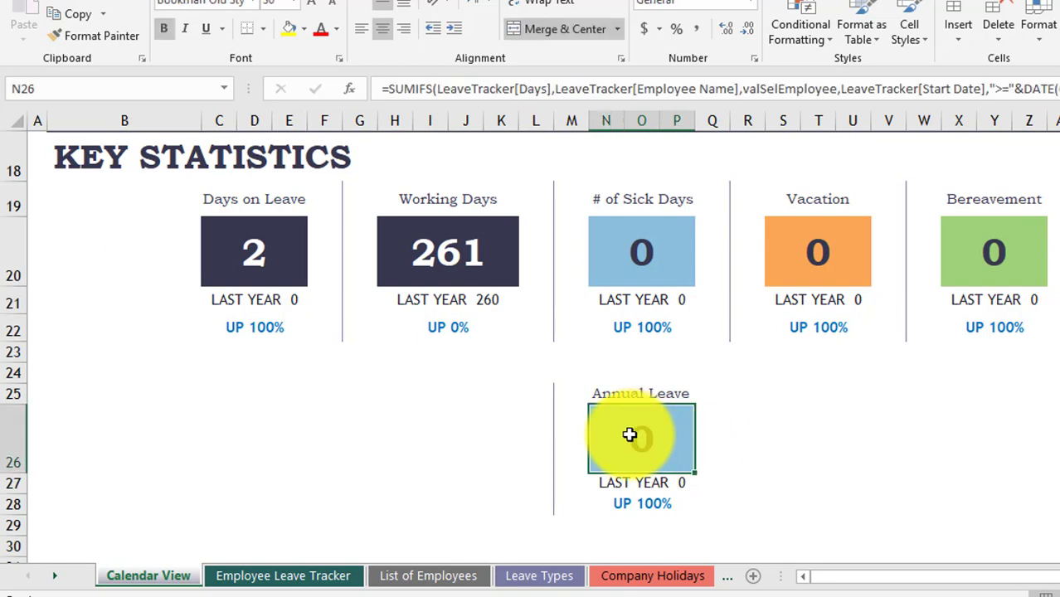
- Fill the Annual Leave card standard Red and expand the formula bar to two lines
left_click(303, 33)
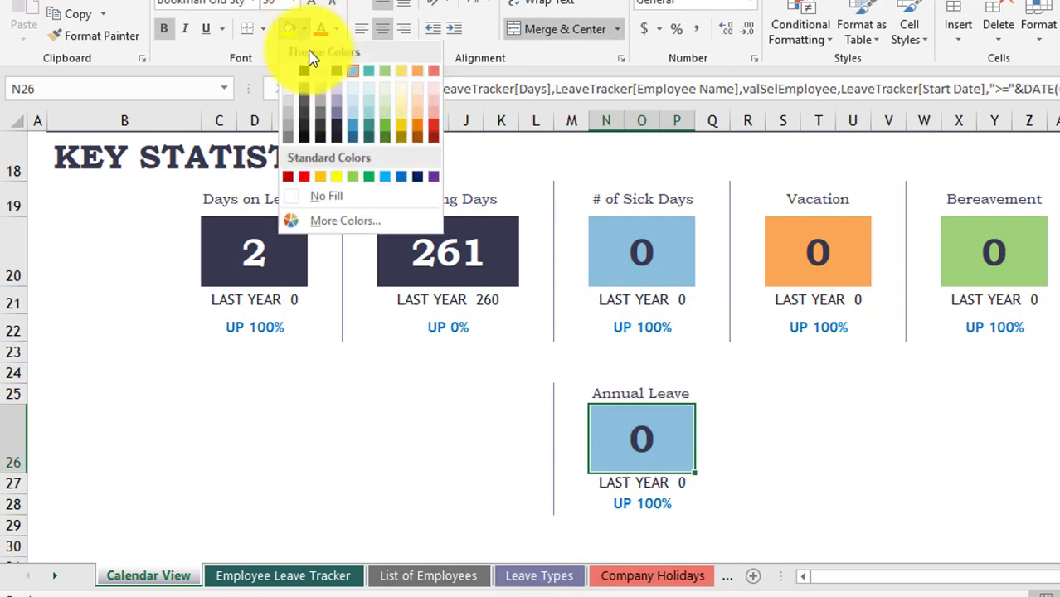
left_click(303, 180)
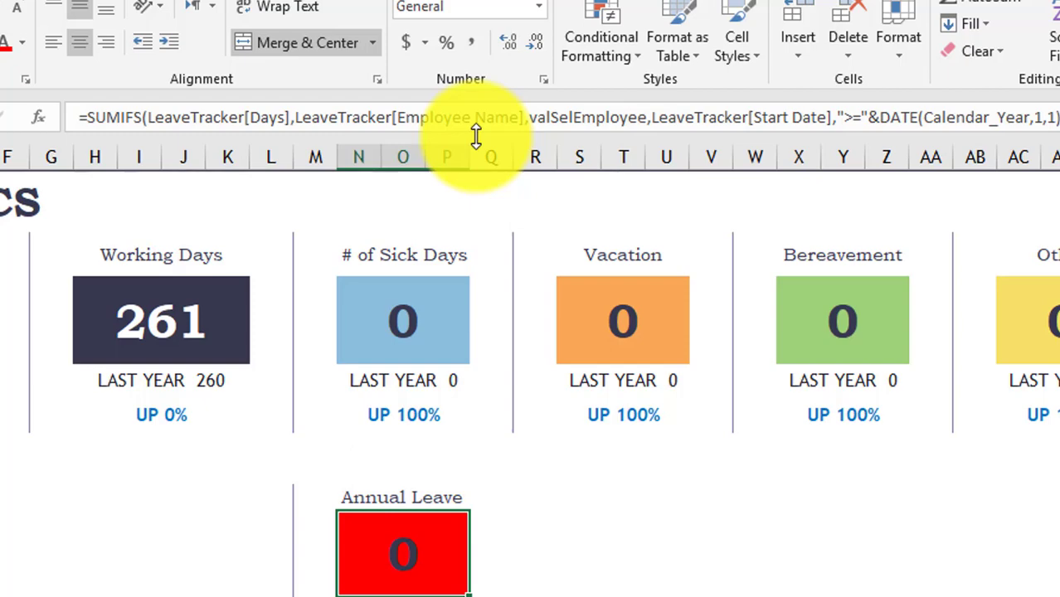
left_click_drag(476, 160, 476, 185)
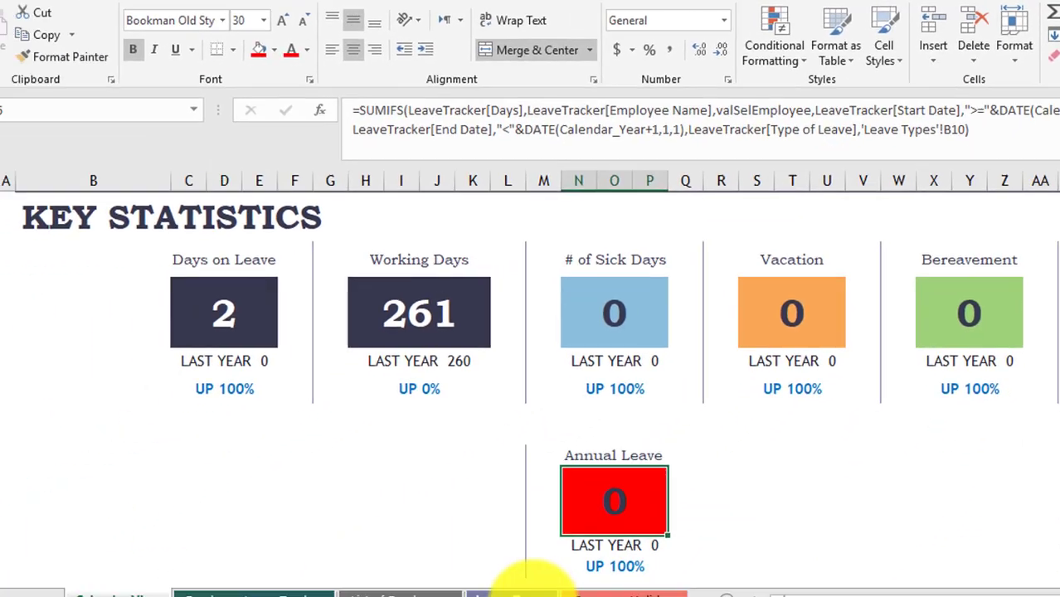
- Confirm on the Leave Types sheet that Annual Leave sits in cell B8
left_click(564, 569)
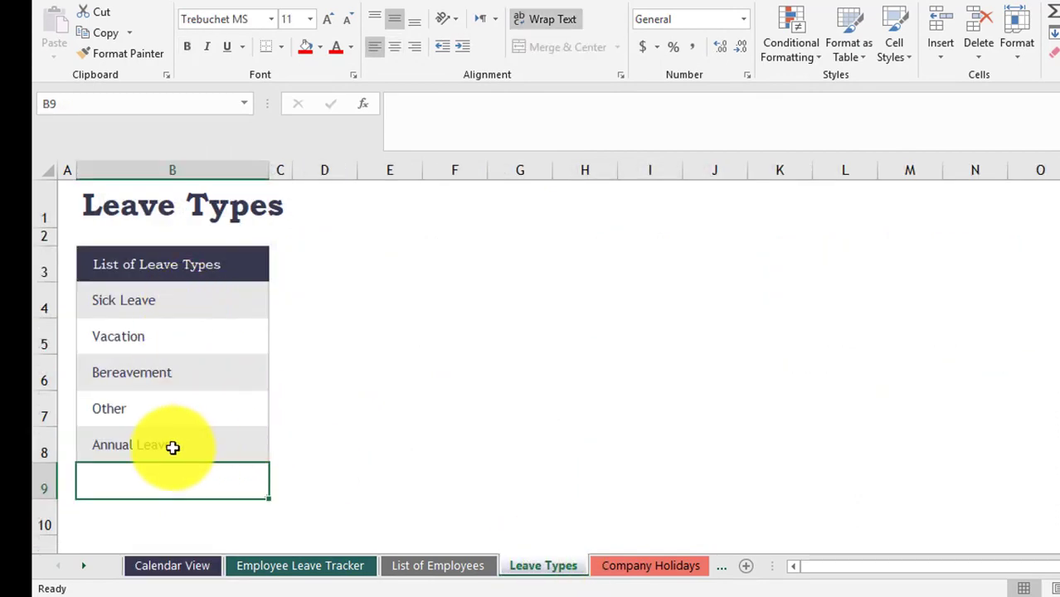
left_click(170, 445)
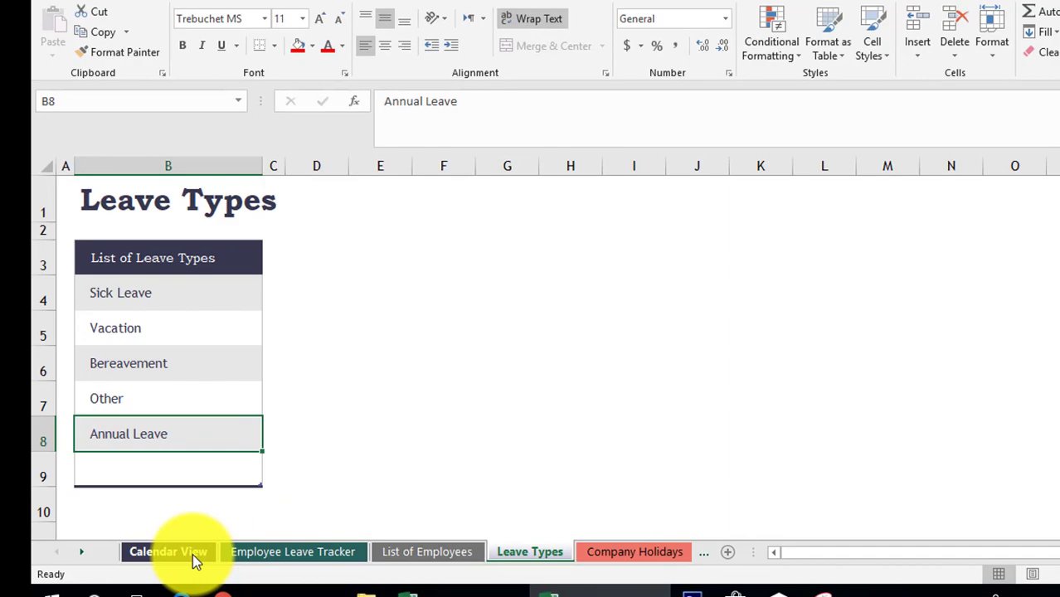
left_click(194, 556)
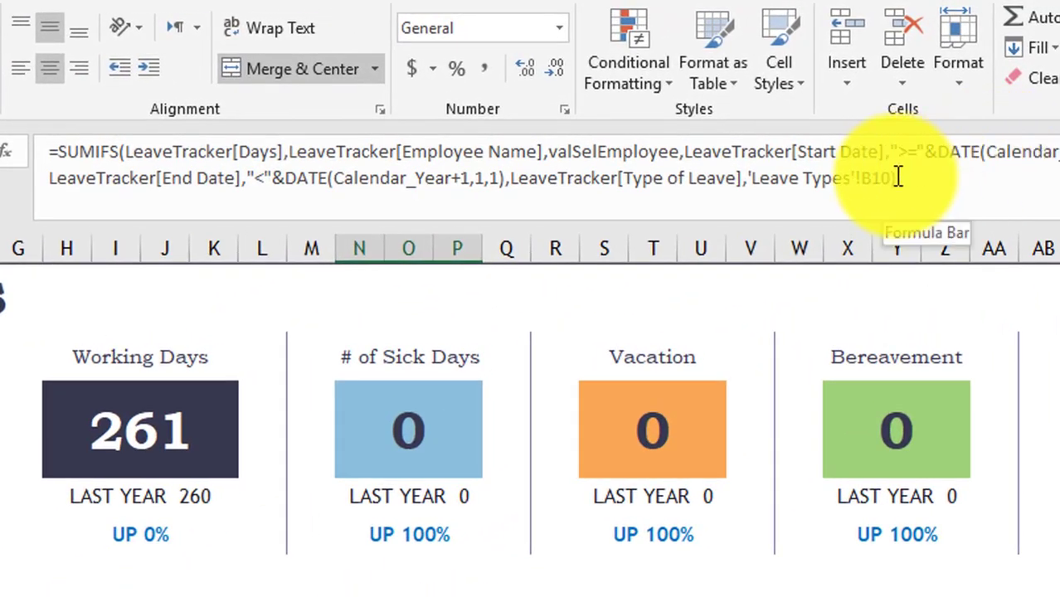
- Change the card's SUMIFS reference from 'Leave Types'!B10 to 'Leave Types'!B8, so it reads 2
left_click(888, 179)
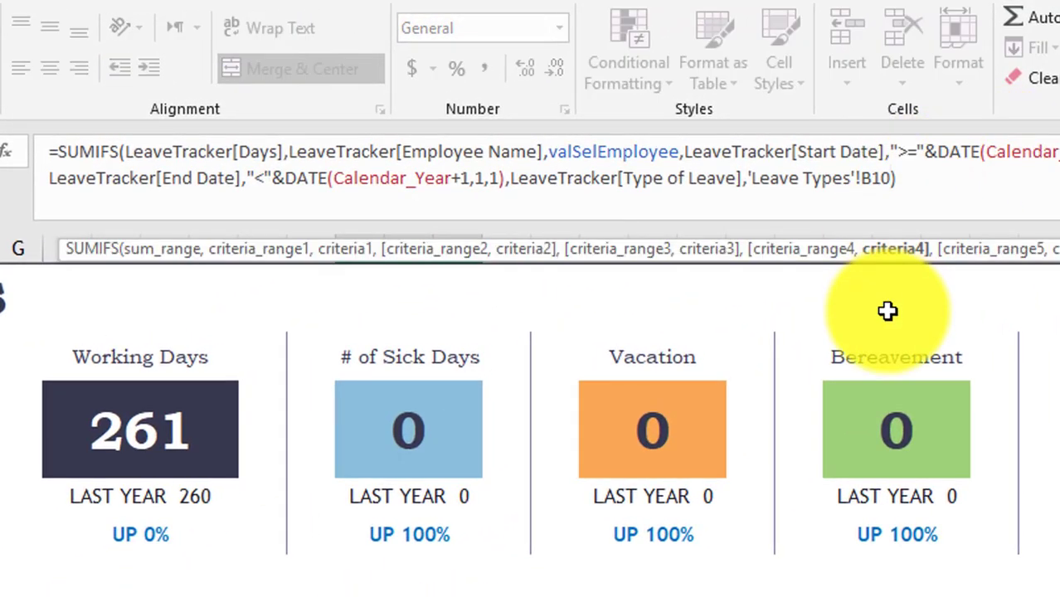
key("BackSpace")
key("BackSpace")
key("BackSpace")
key("BackSpace")
type("8")
key("ctrl+z")
left_click_drag(856, 178, 893, 181)
type("!B8")
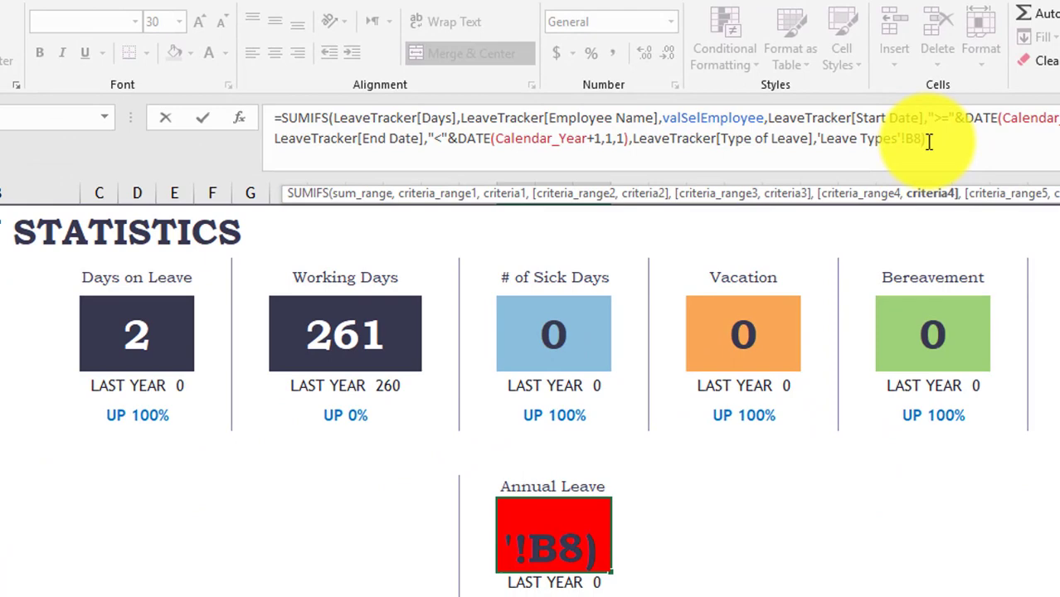
key("Return")
left_click(566, 546)
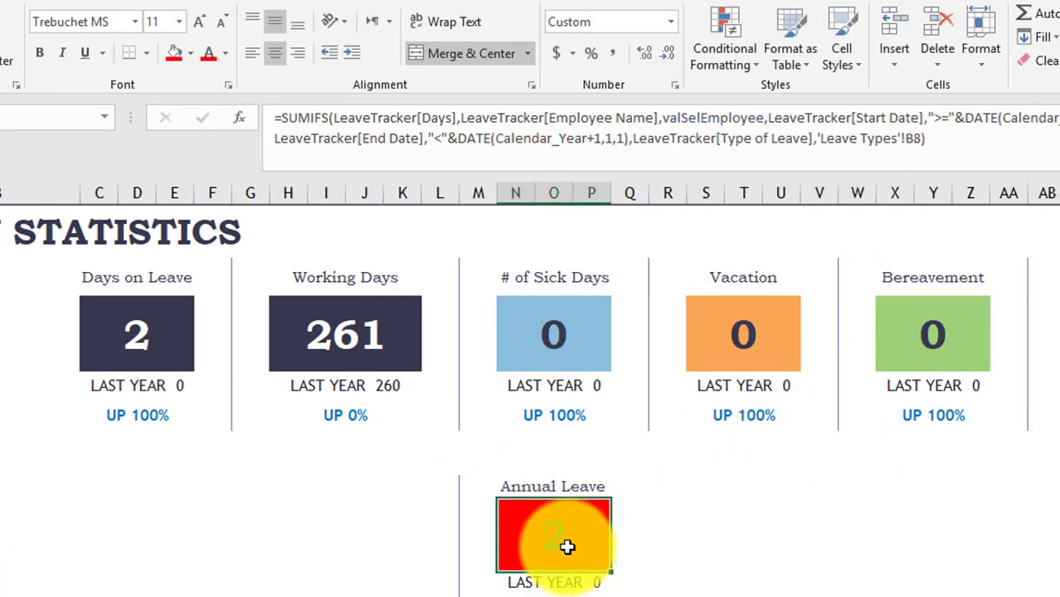
scroll(673, 516, "up", 4)
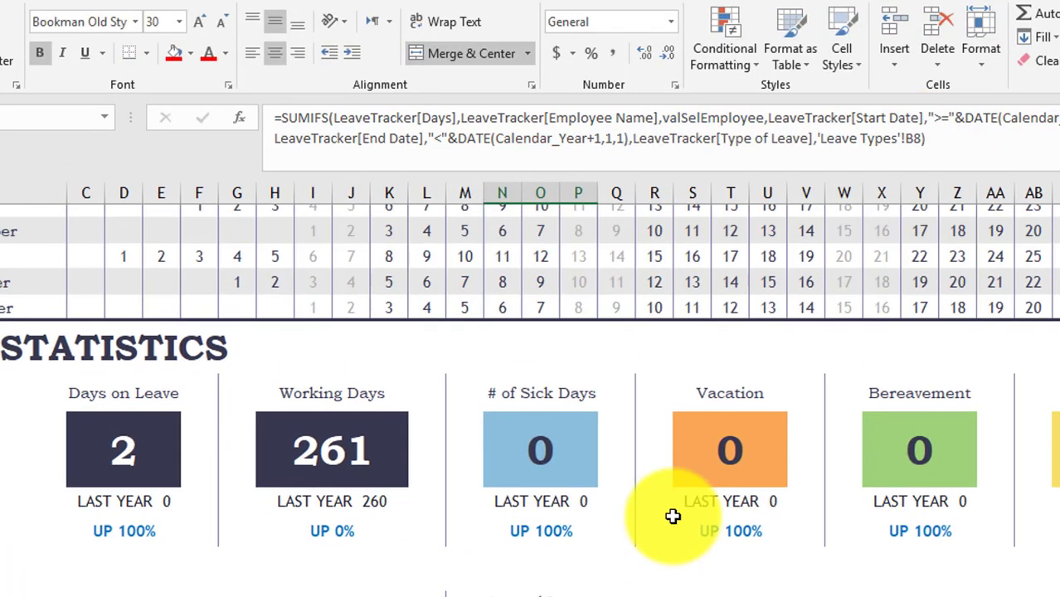
scroll(488, 336, "up", 3)
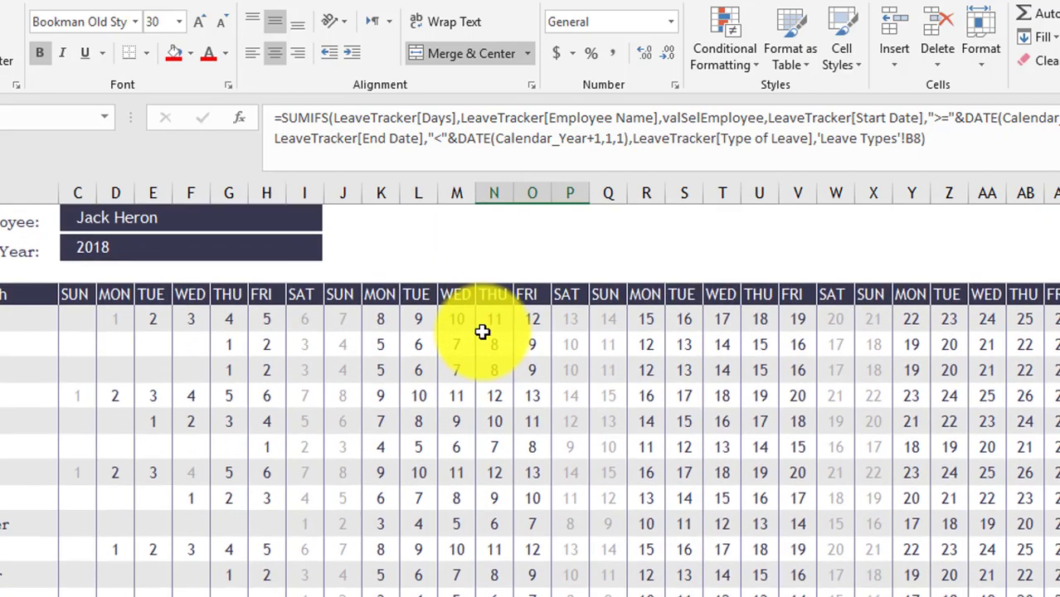
scroll(581, 463, "right", 3)
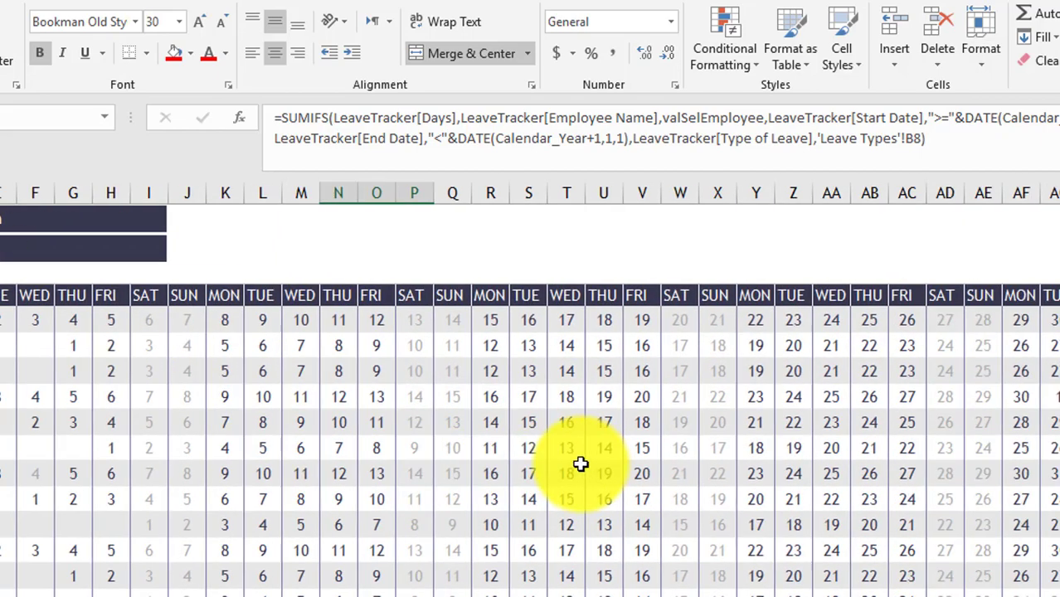
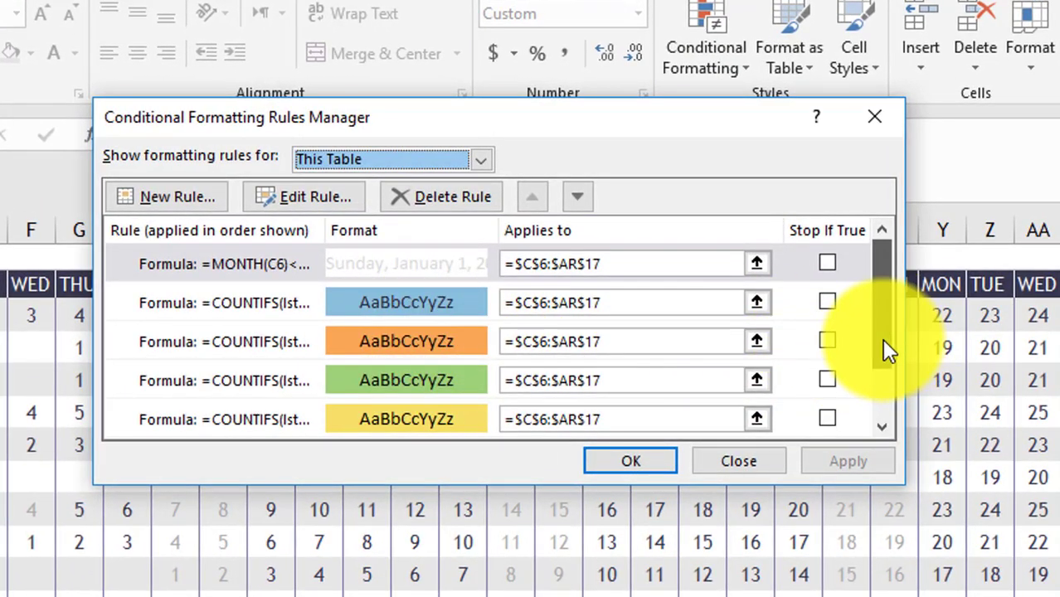
left_click_drag(881, 339, 889, 320)
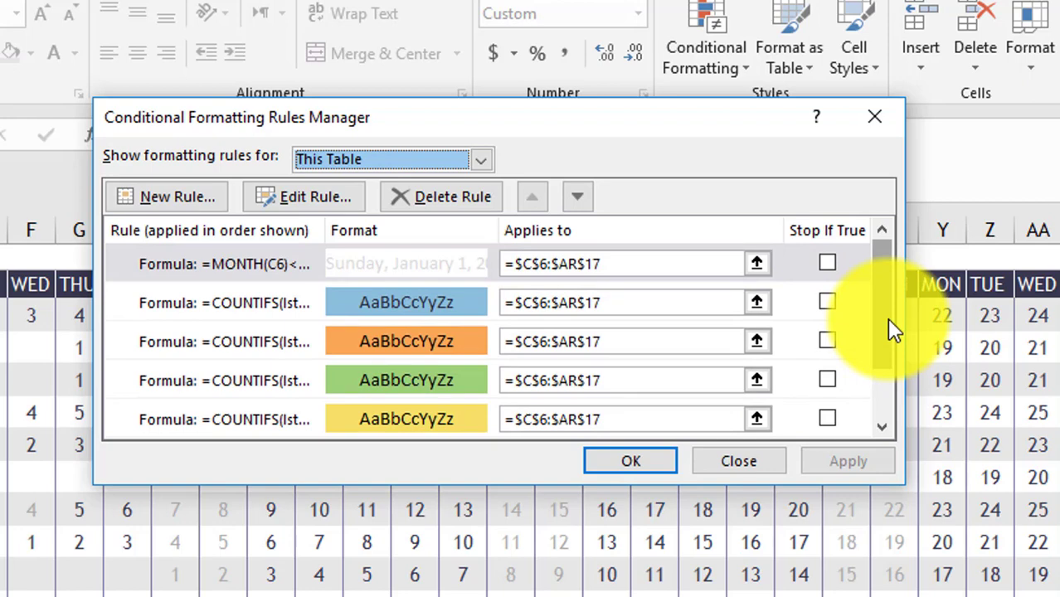
double_click(381, 341)
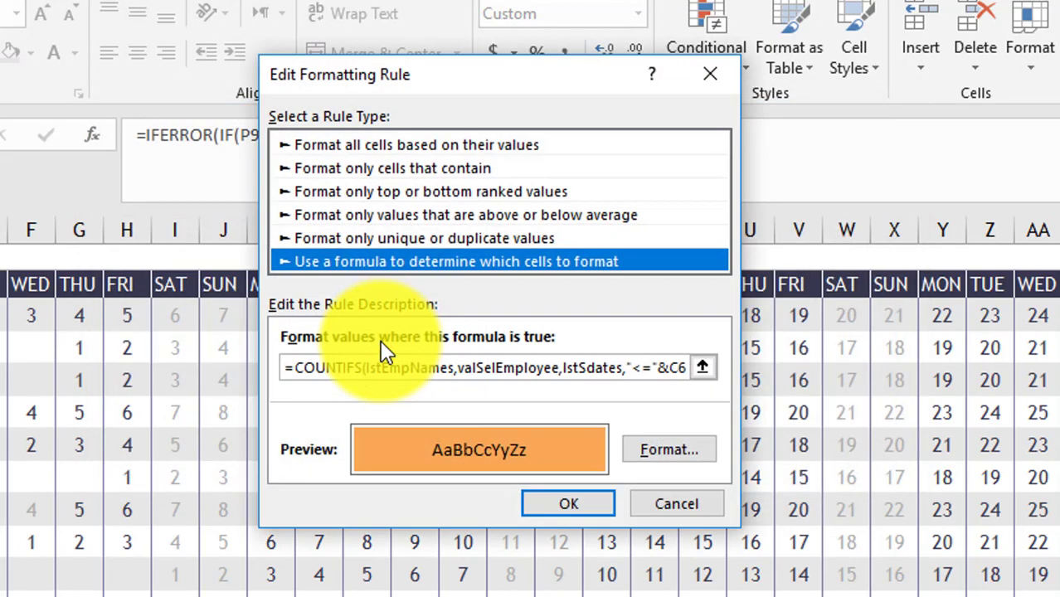
left_click_drag(287, 366, 770, 375)
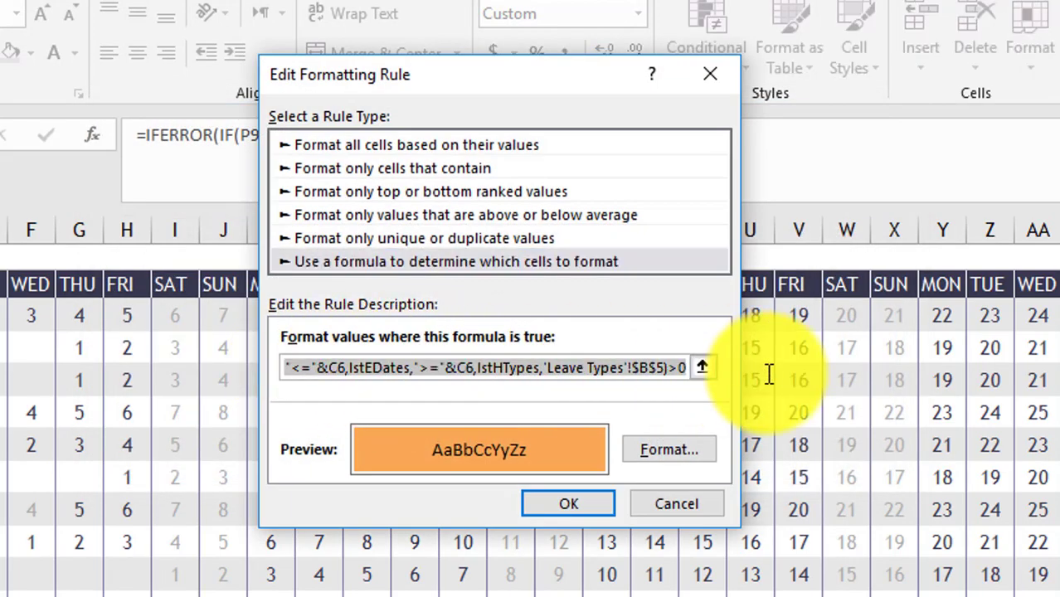
right_click(576, 365)
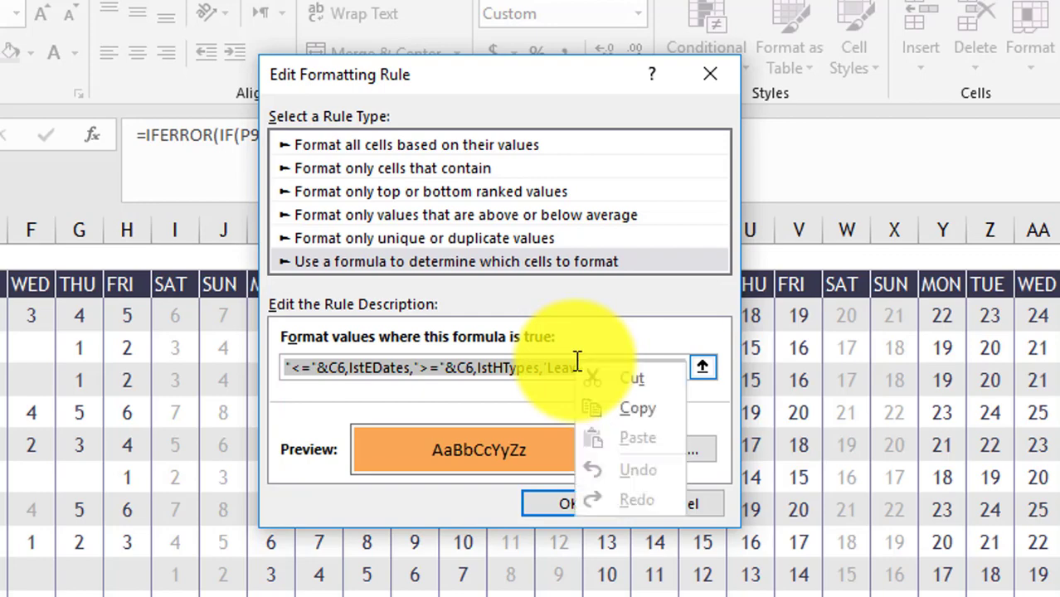
left_click(633, 415)
left_click(661, 502)
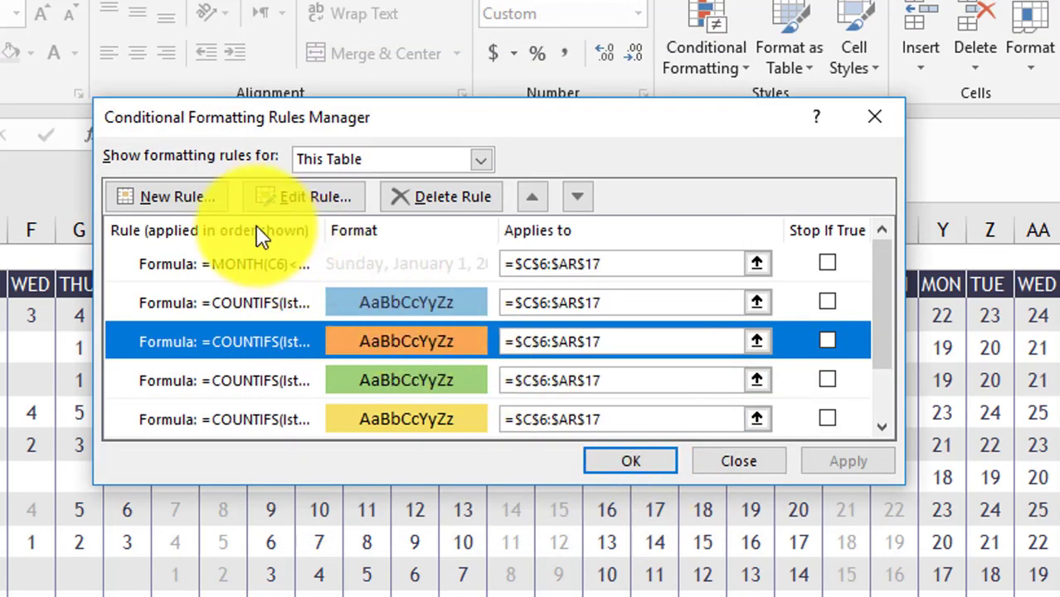
- Start a formula rule with the pasted COUNTIFS formula, pointing it at 'Leave Types'!$B$8
left_click(203, 202)
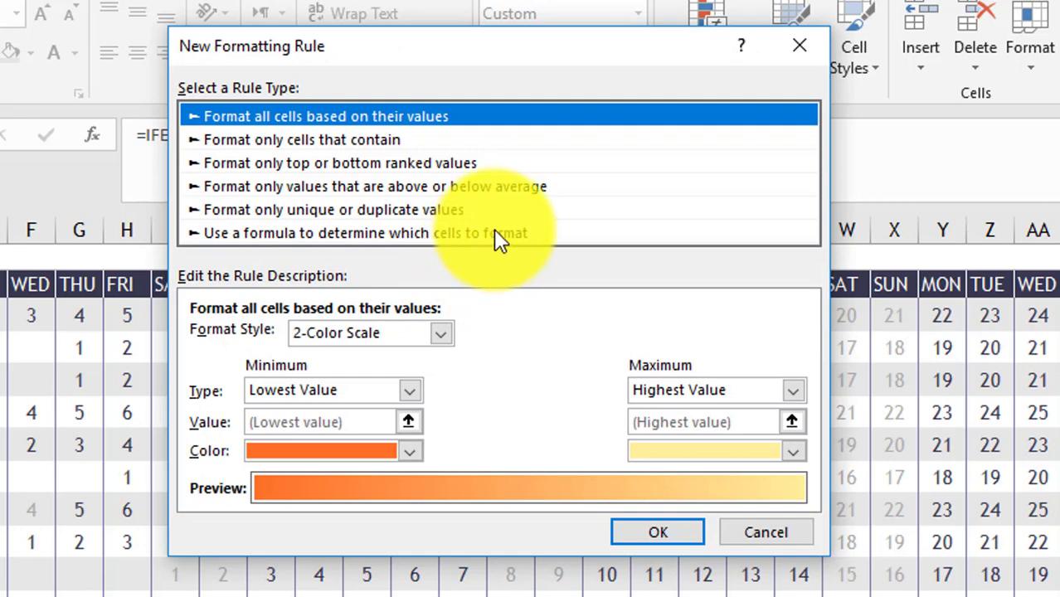
left_click(496, 235)
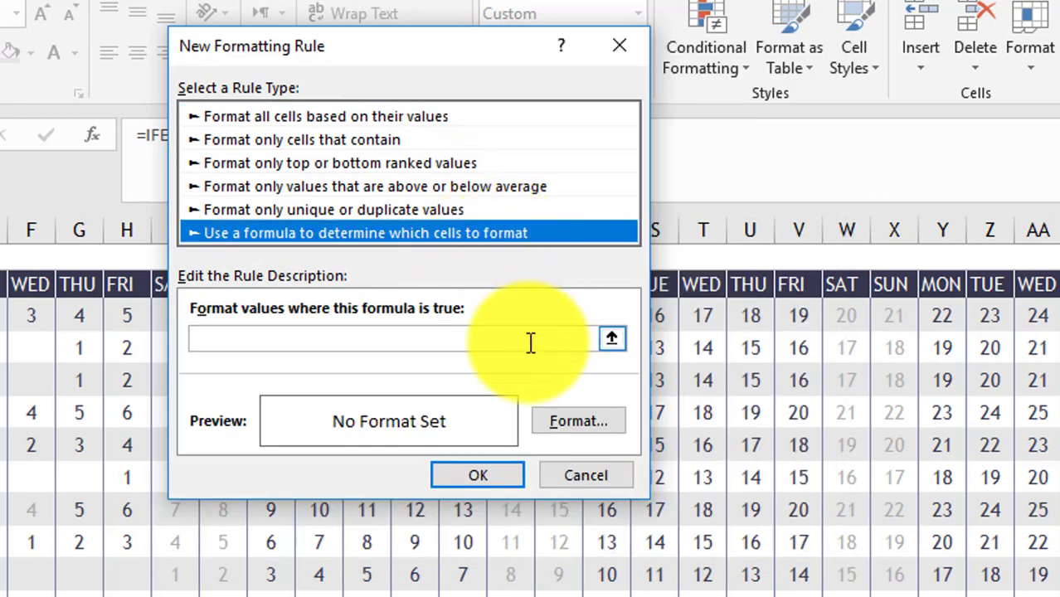
left_click(331, 336)
right_click(332, 338)
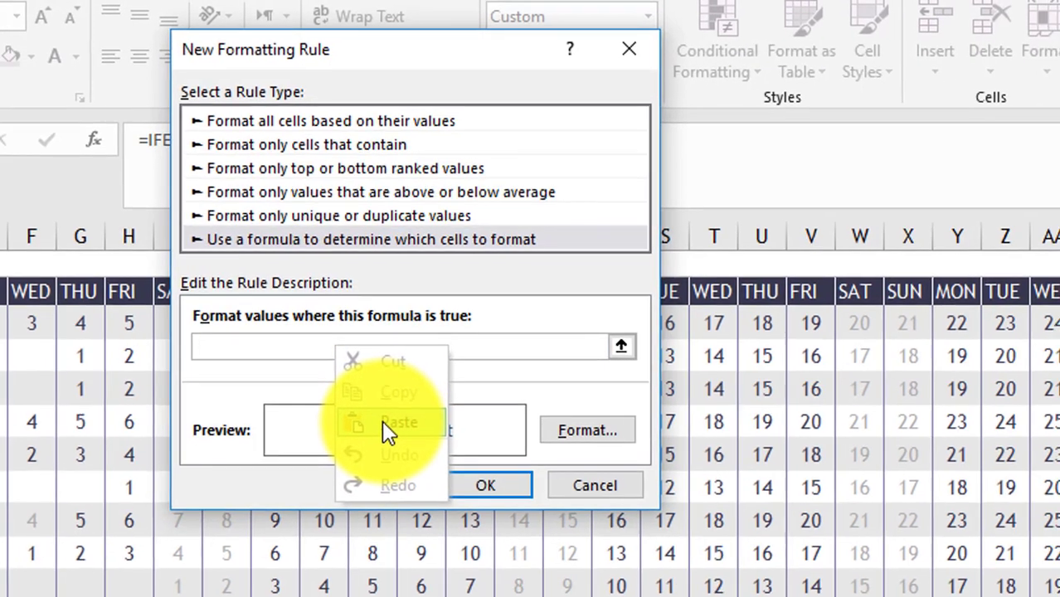
left_click(380, 413)
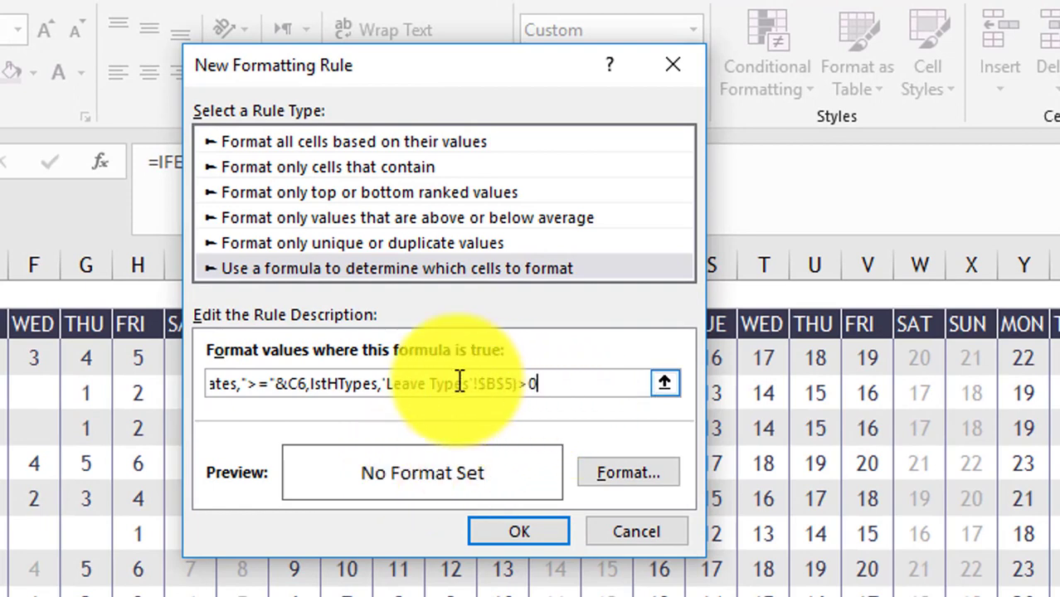
left_click(514, 385)
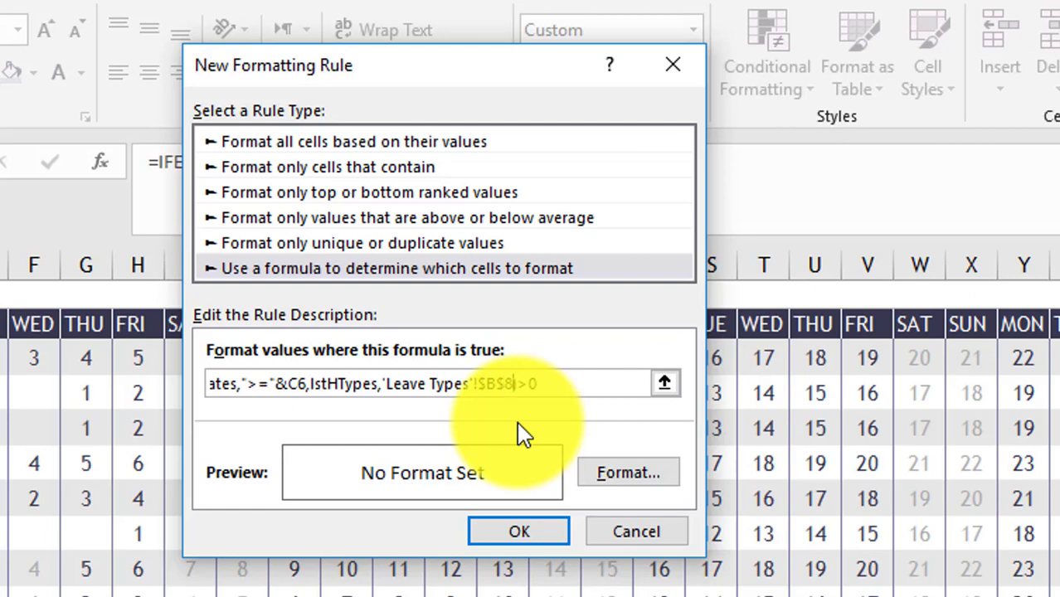
type(")")
- Give the new rule a red fill, then save and apply it
left_click(619, 472)
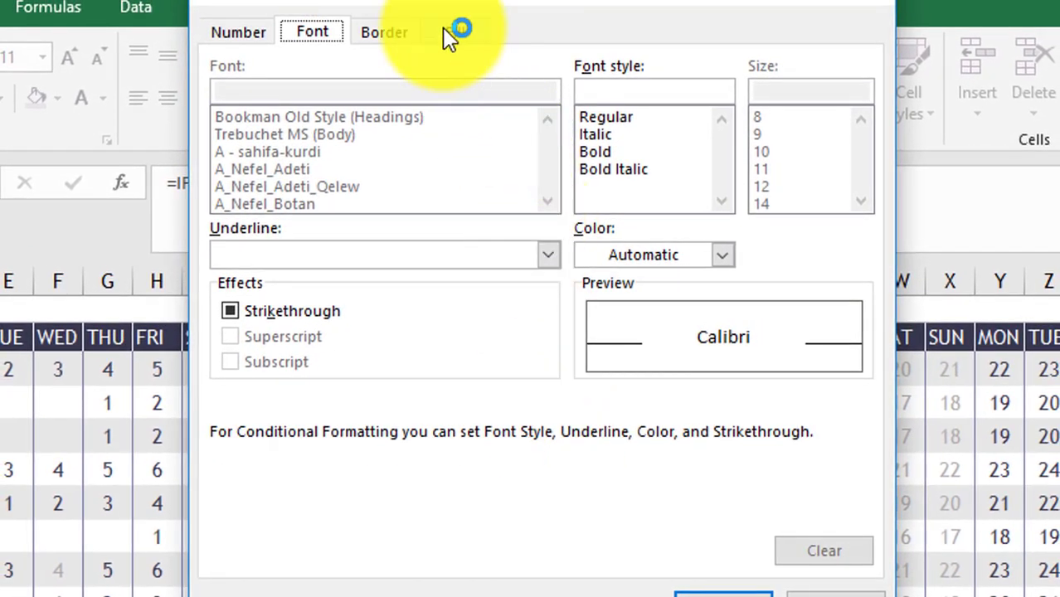
left_click(445, 30)
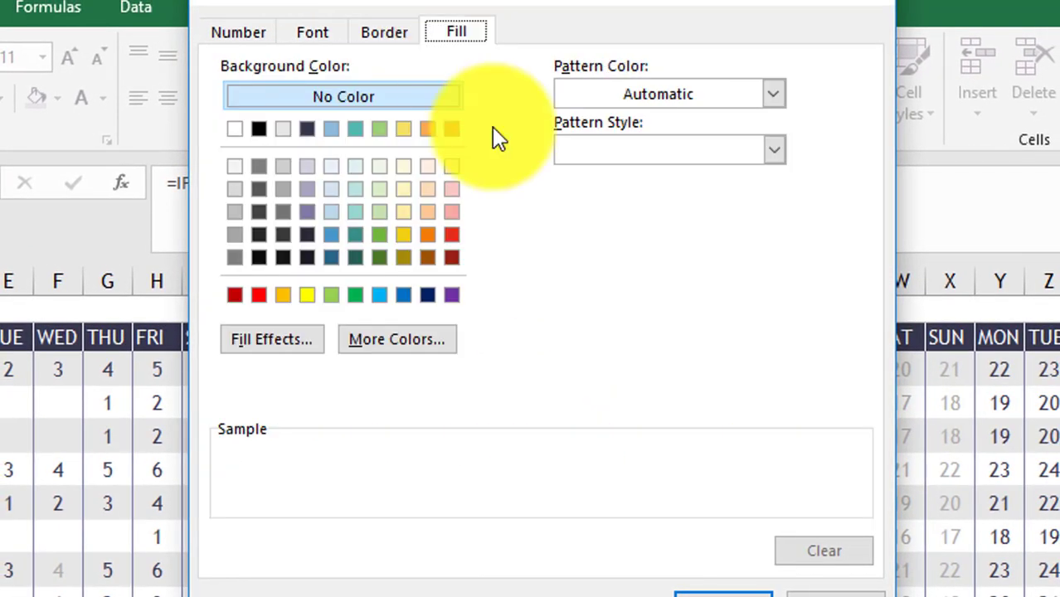
left_click(259, 296)
left_click(722, 593)
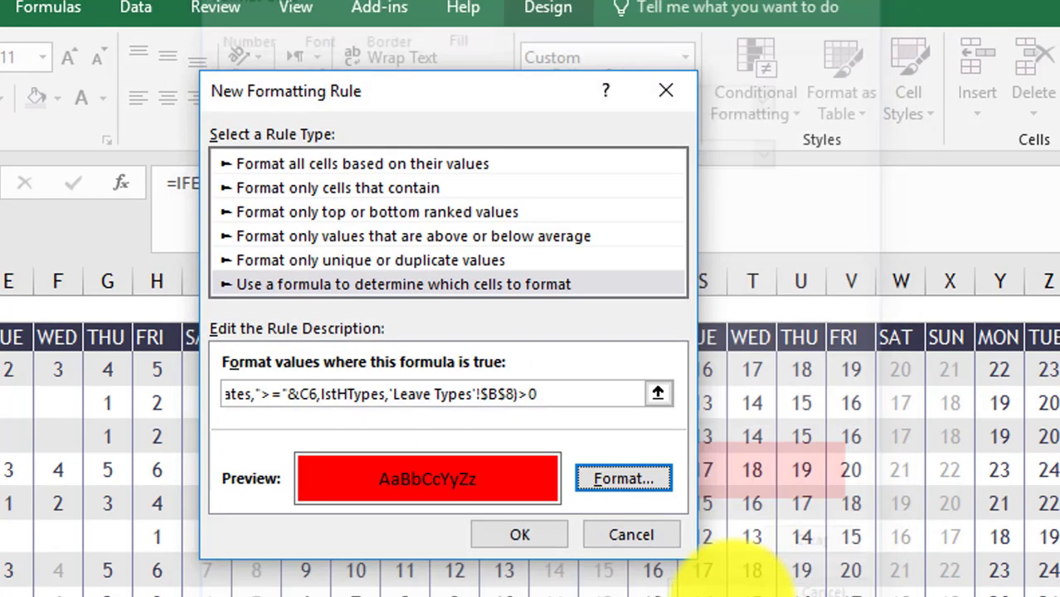
left_click(538, 532)
left_click(905, 522)
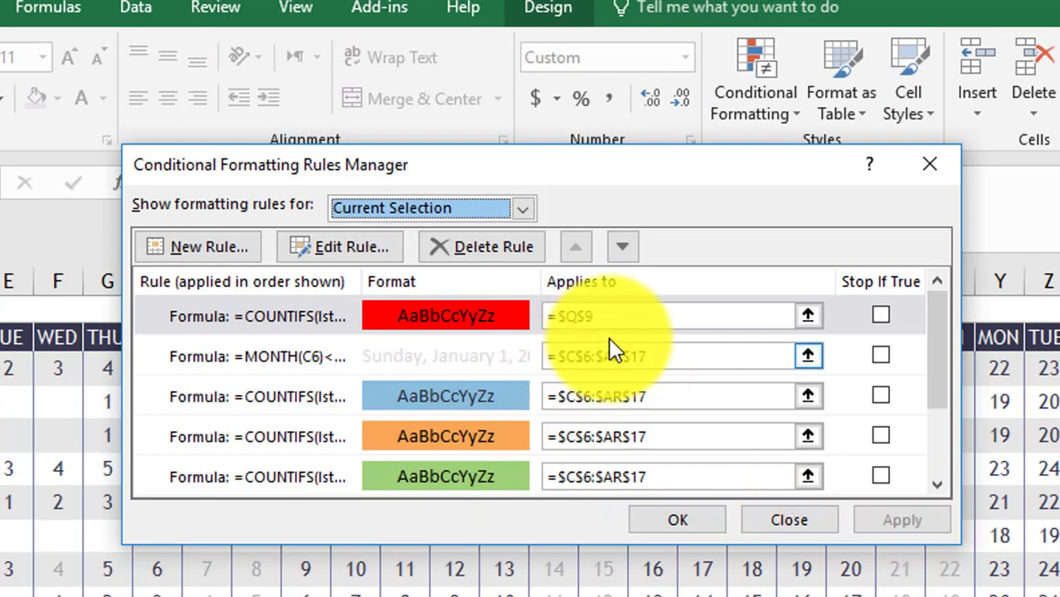
- Copy =$C$6:$AR$17 from another rule into the red rule's Applies to box, then apply
left_click(566, 316)
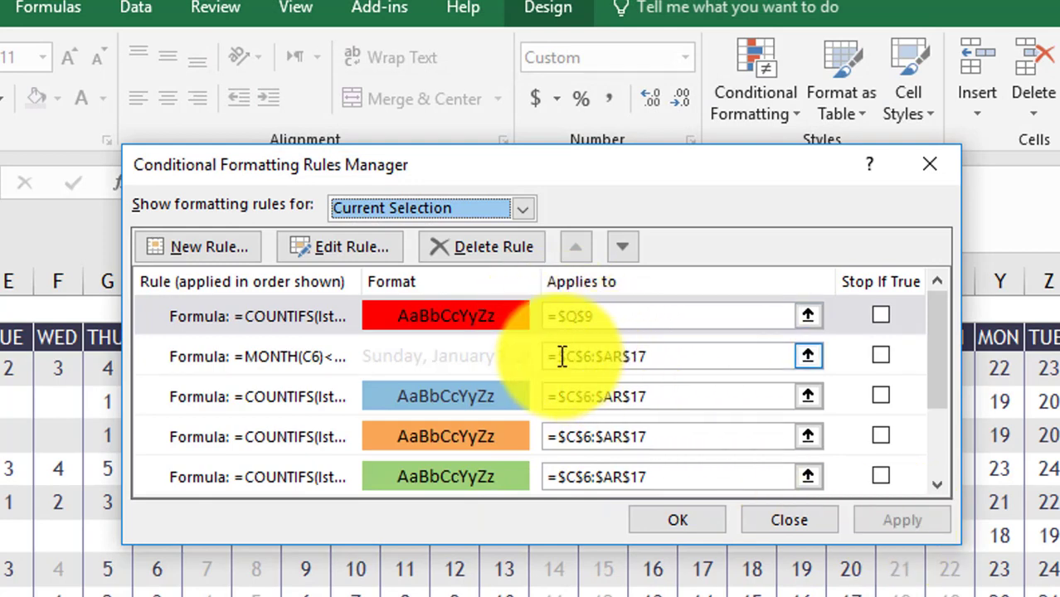
left_click_drag(560, 357, 654, 357)
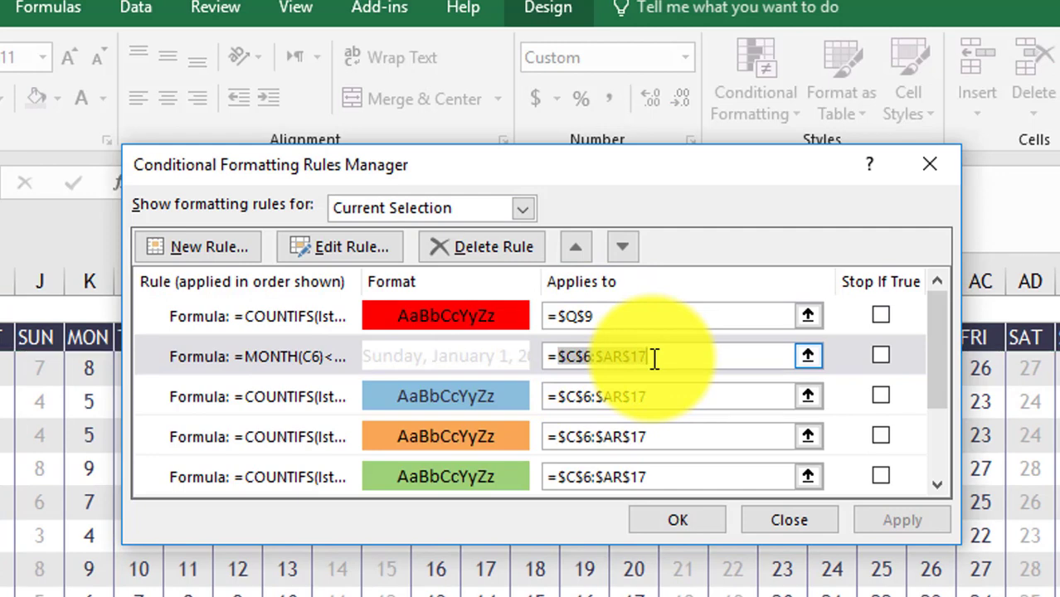
right_click(644, 356)
left_click(714, 411)
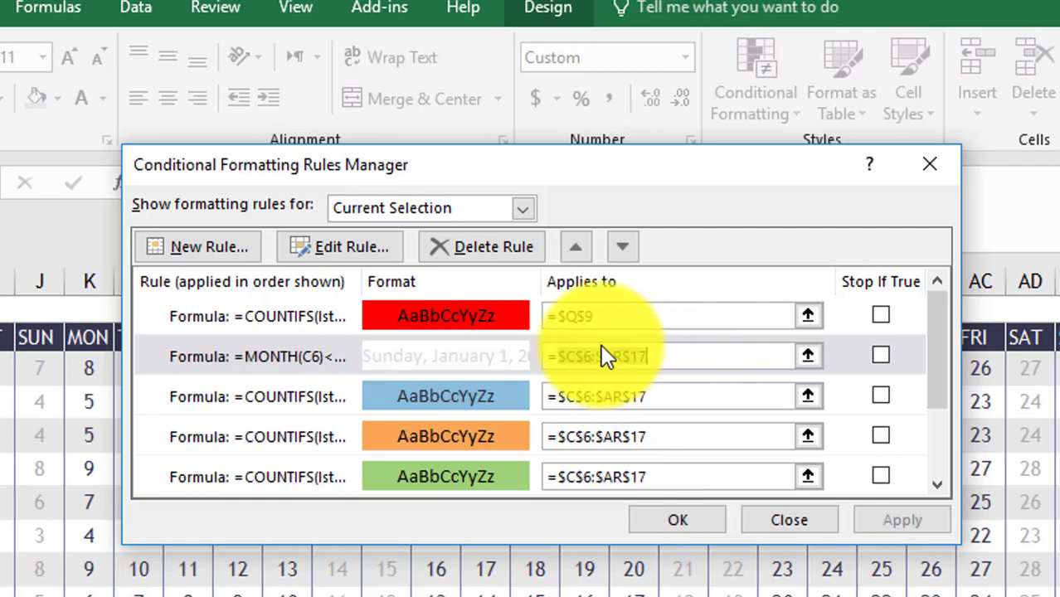
left_click(610, 315)
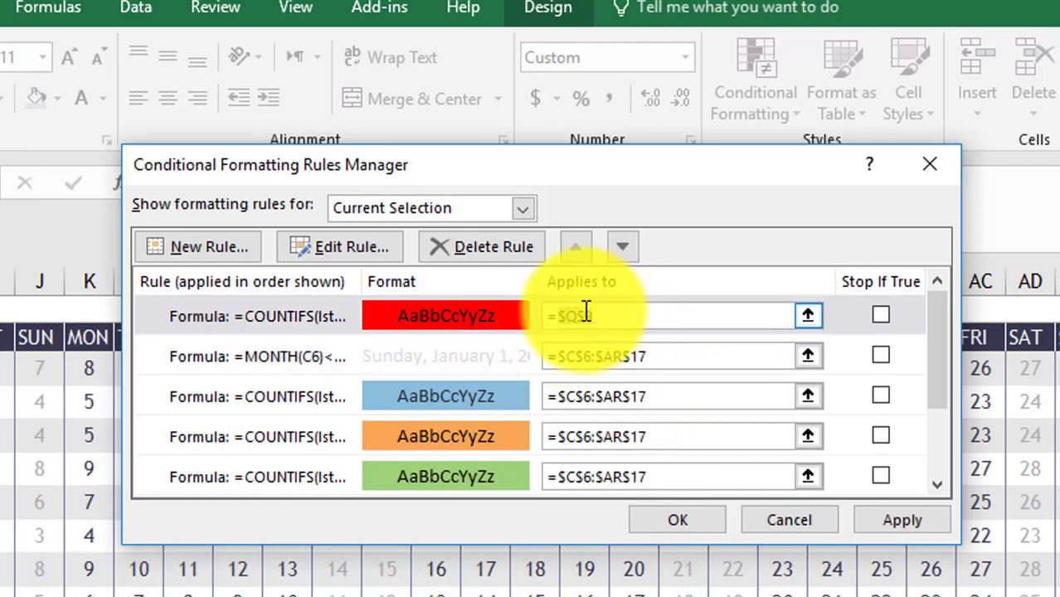
right_click(586, 314)
left_click(656, 383)
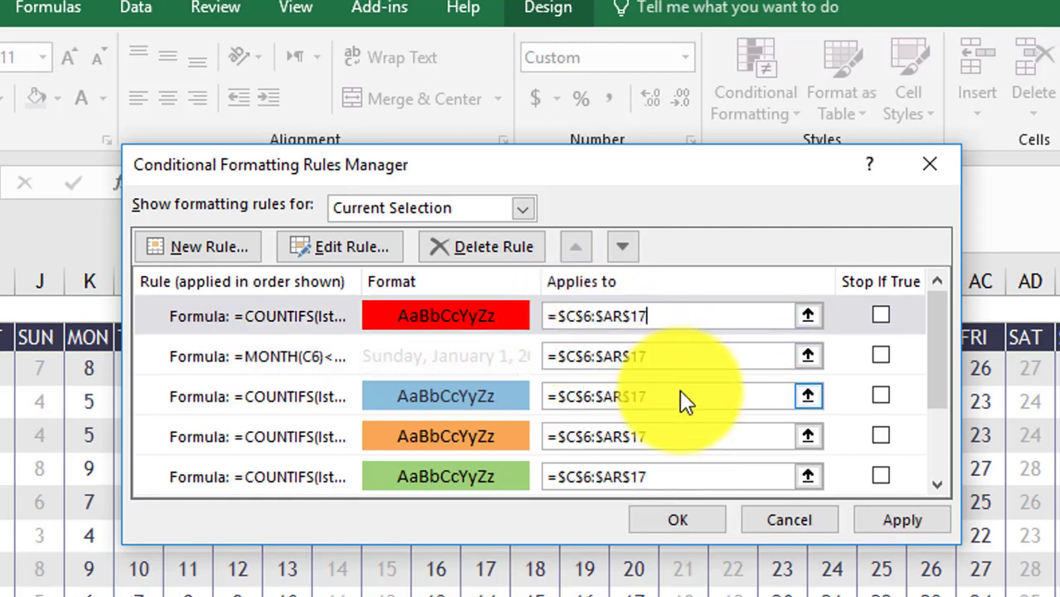
left_click(874, 507)
left_click(750, 520)
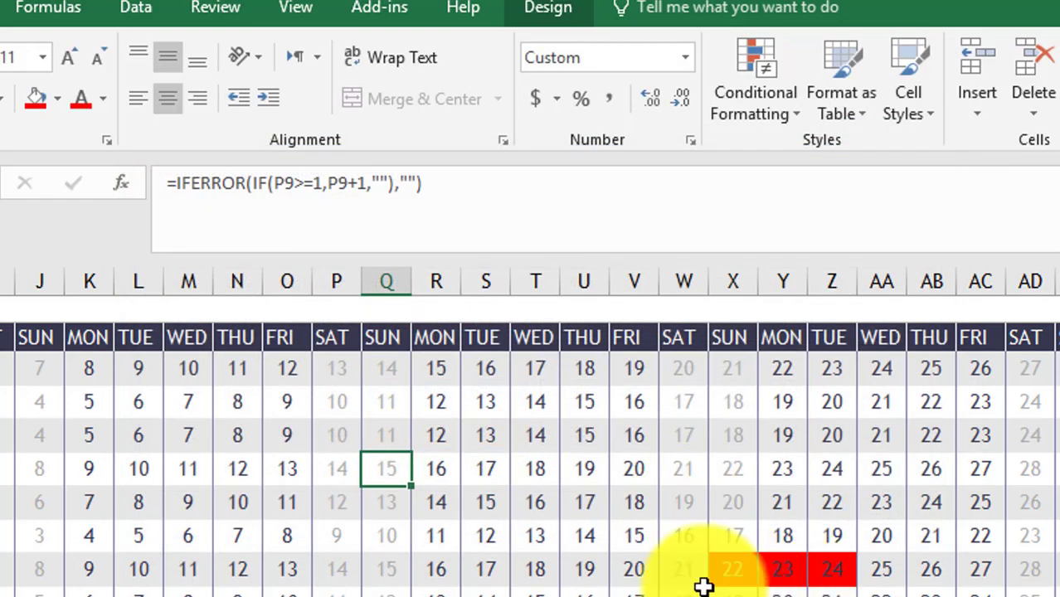
left_click(731, 590)
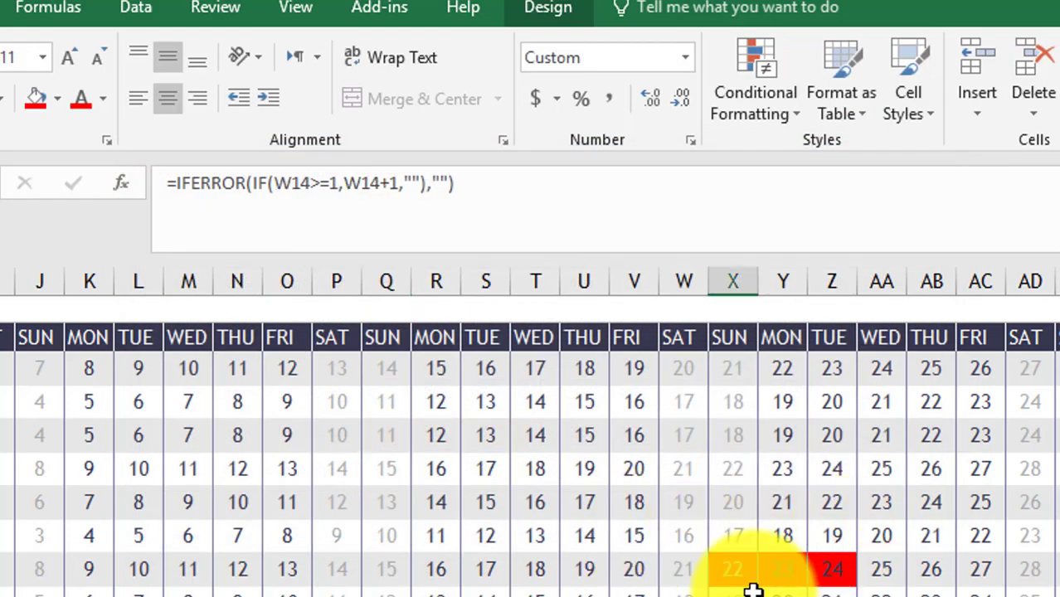
scroll(752, 589, "down", 3)
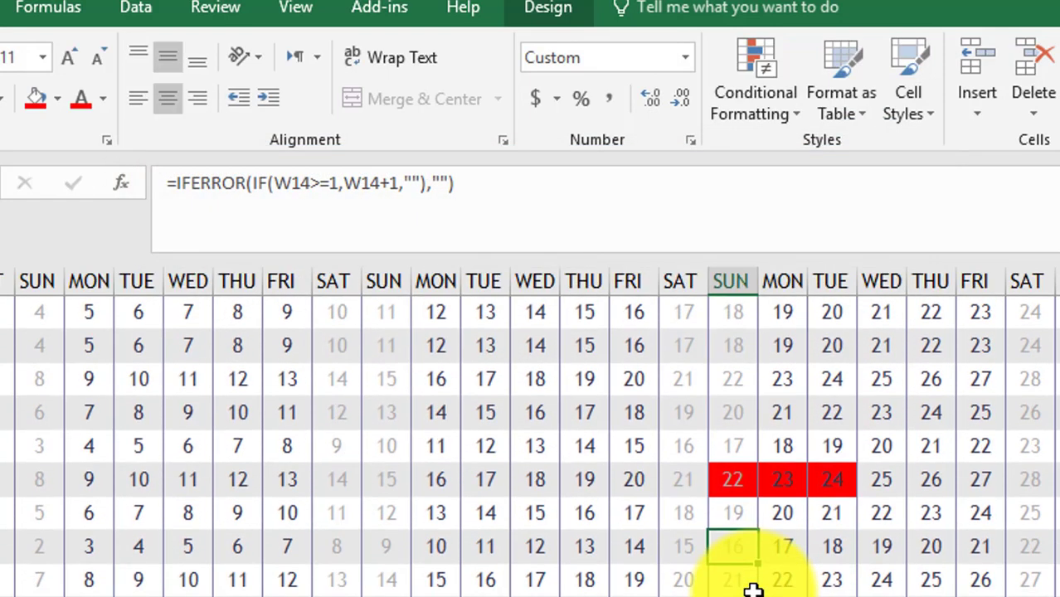
scroll(753, 589, "up", 1)
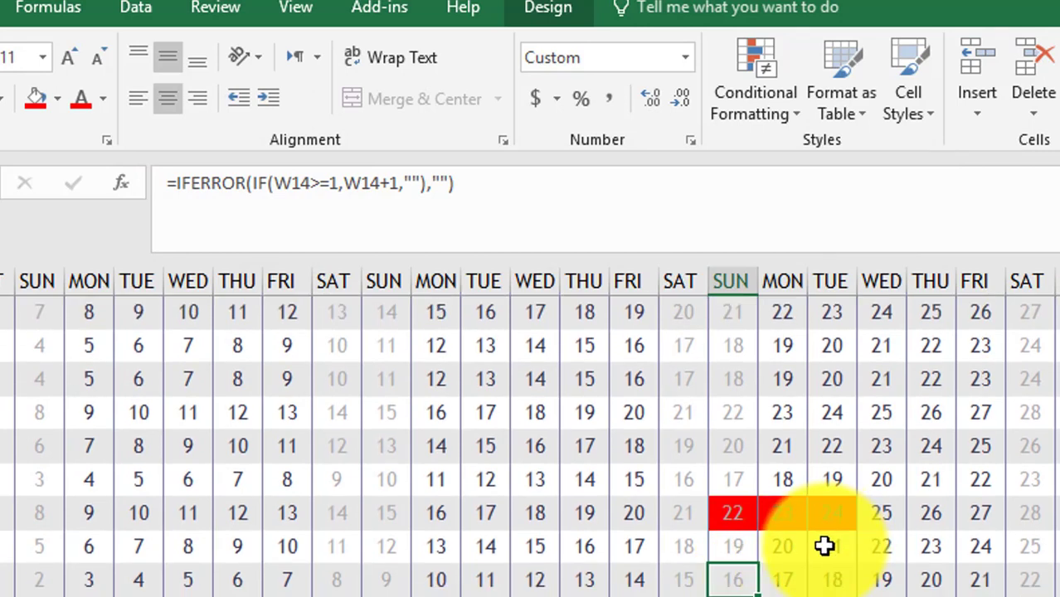
left_click(732, 273)
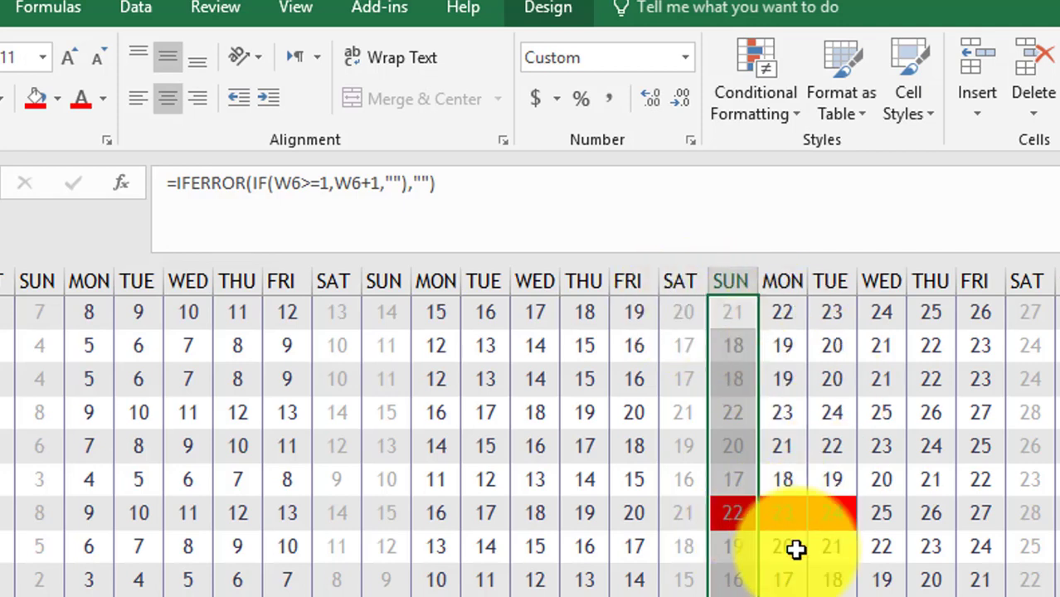
scroll(795, 549, "down", 2)
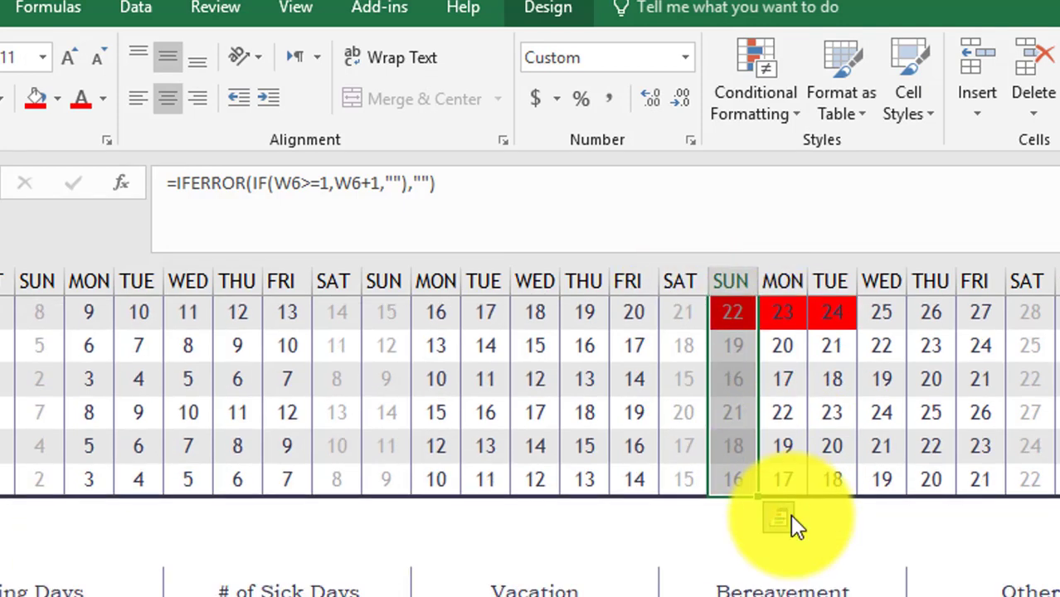
scroll(635, 590, "down", 3)
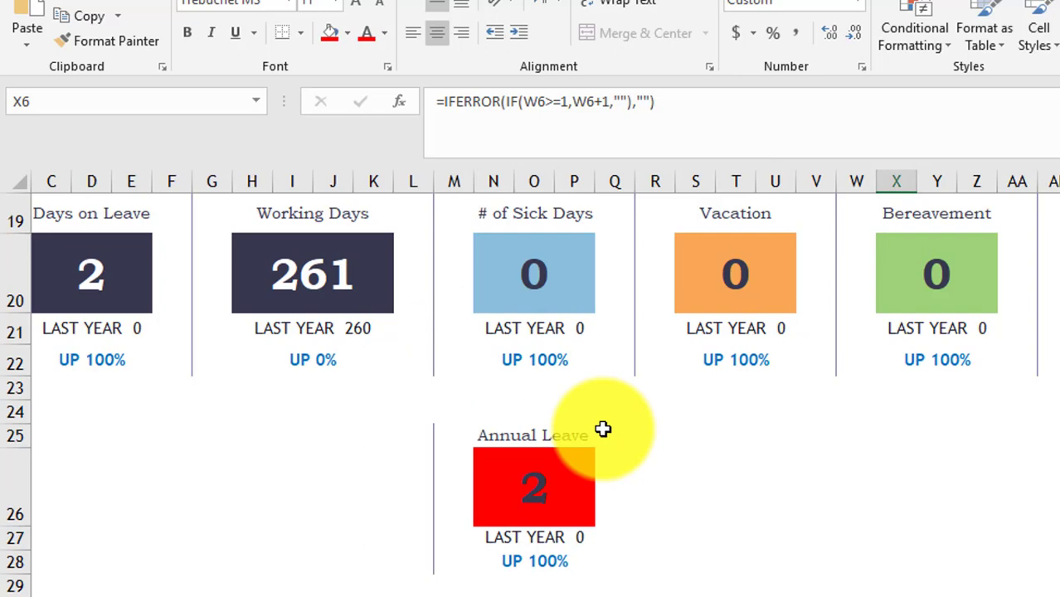
scroll(603, 429, "up", 2)
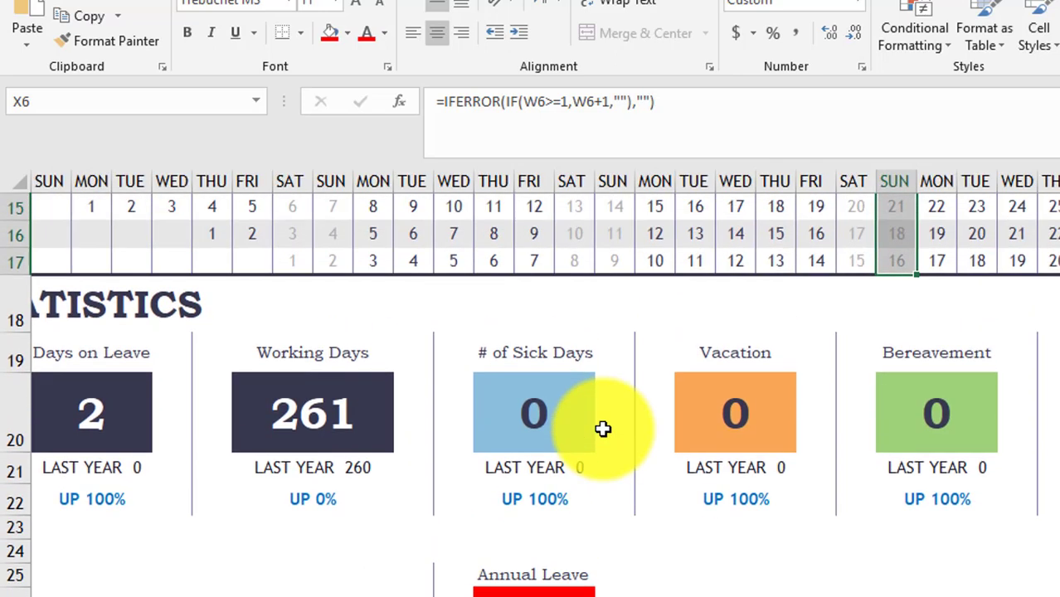
scroll(603, 428, "up", 2)
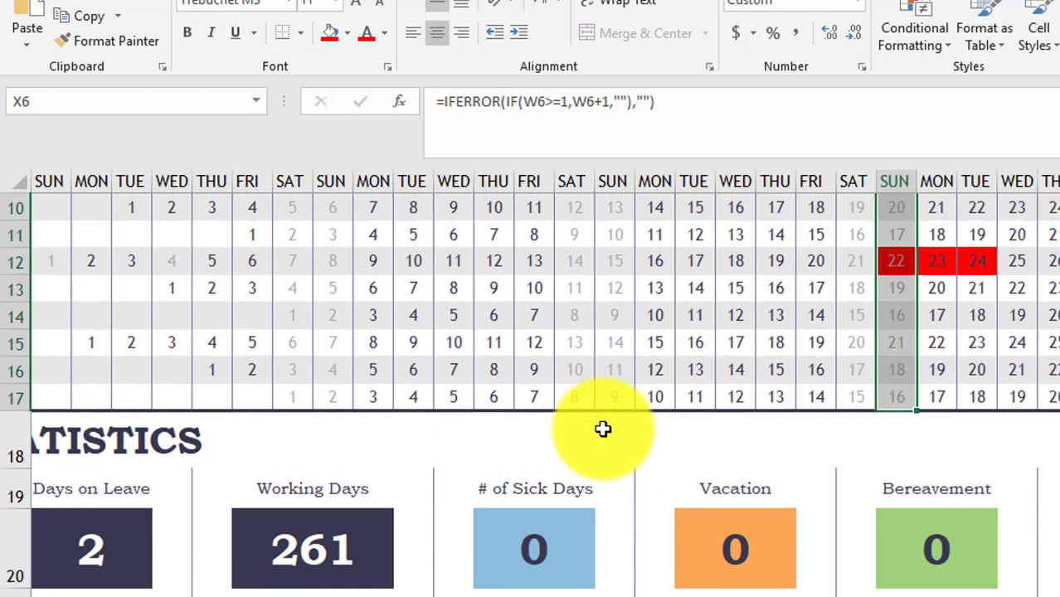
scroll(603, 428, "up", 2)
scroll(603, 429, "up", 2)
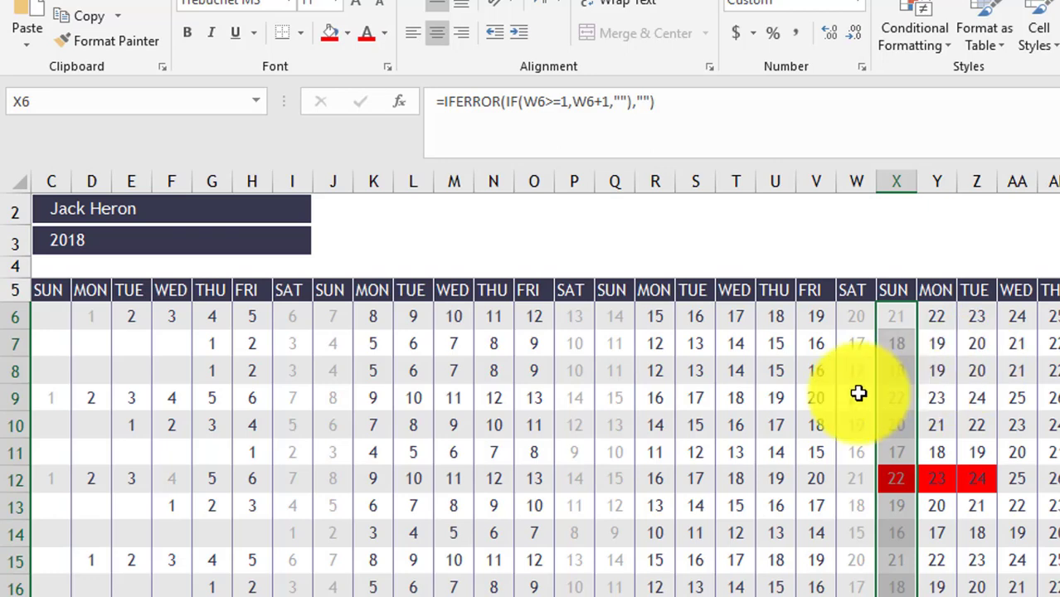
left_click(863, 327)
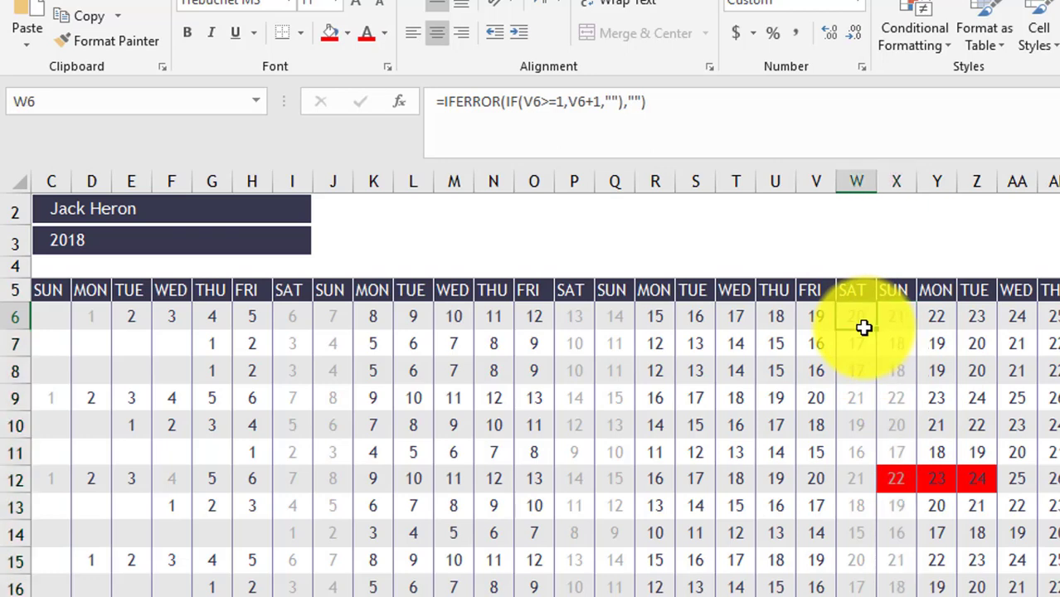
left_click(819, 347)
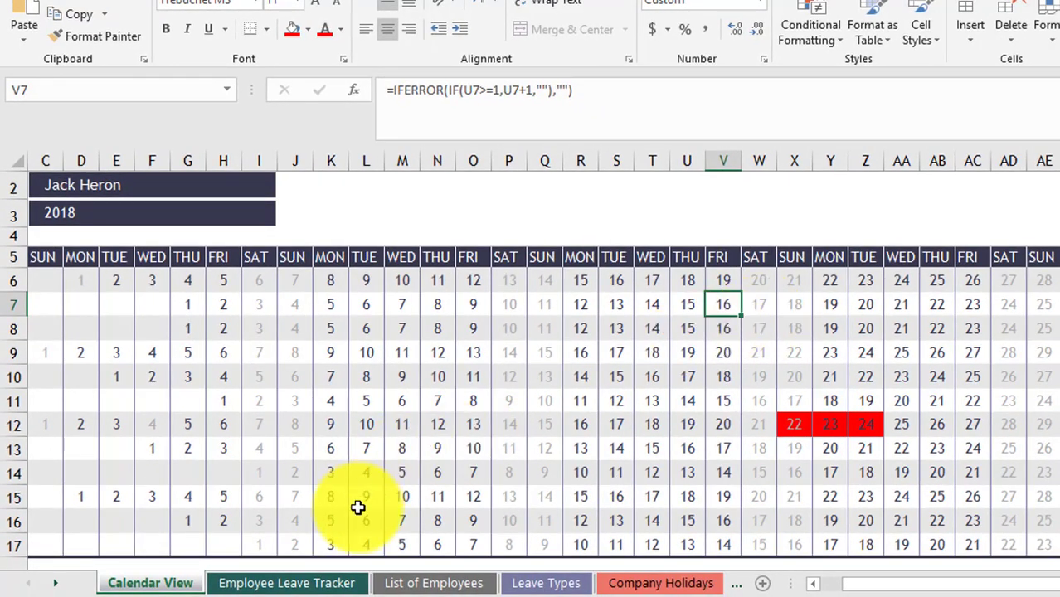
- On Employee Leave Tracker, change the Days formula to NETWORKDAYS.INTL with weekend code 7 and lstHolidays
left_click(319, 585)
scroll(724, 349, "up", 2)
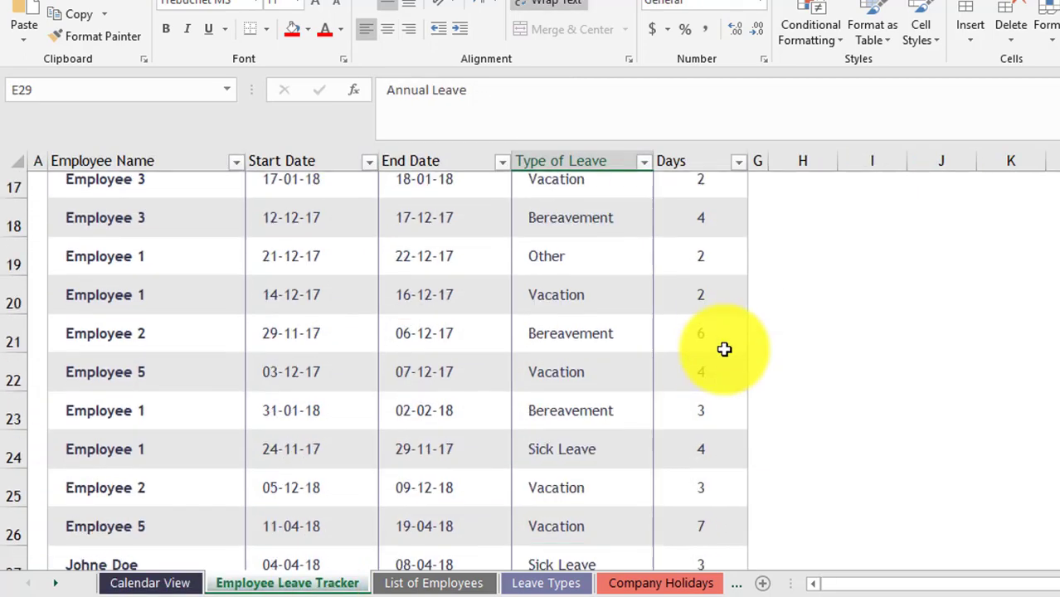
scroll(724, 349, "up", 5)
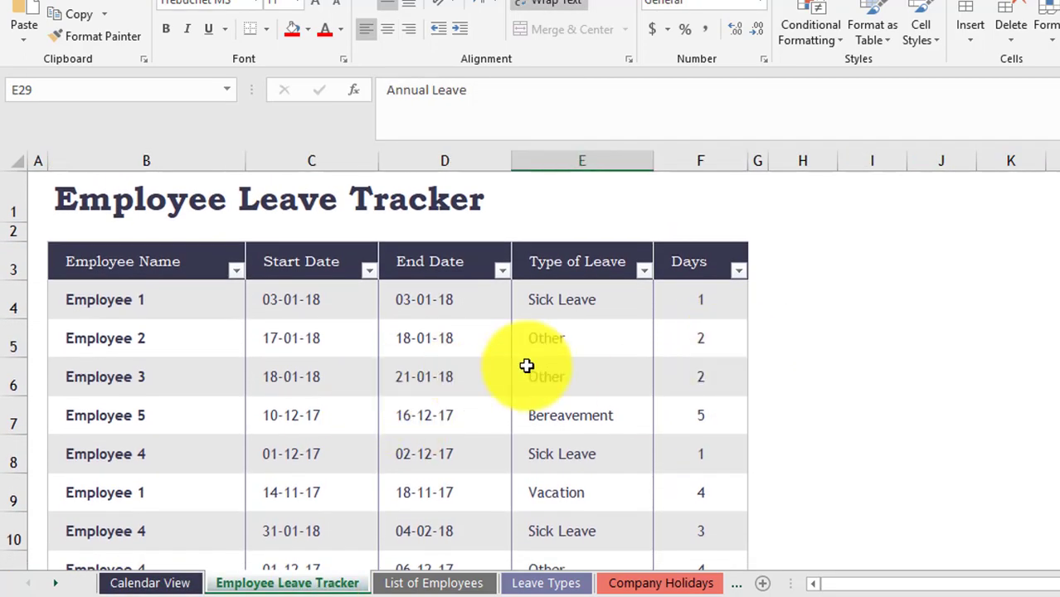
left_click(699, 301)
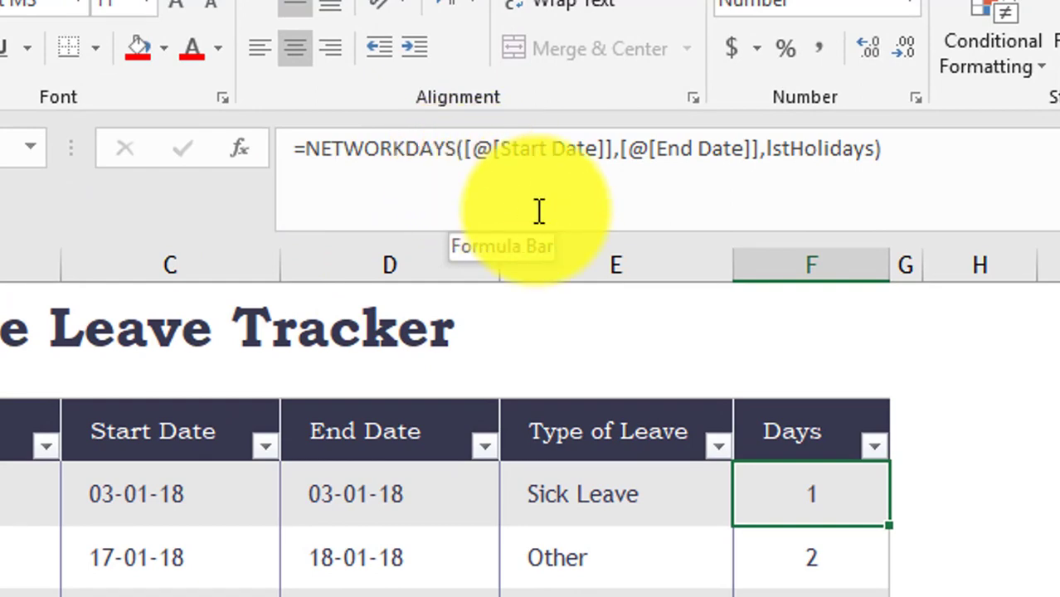
left_click(454, 154)
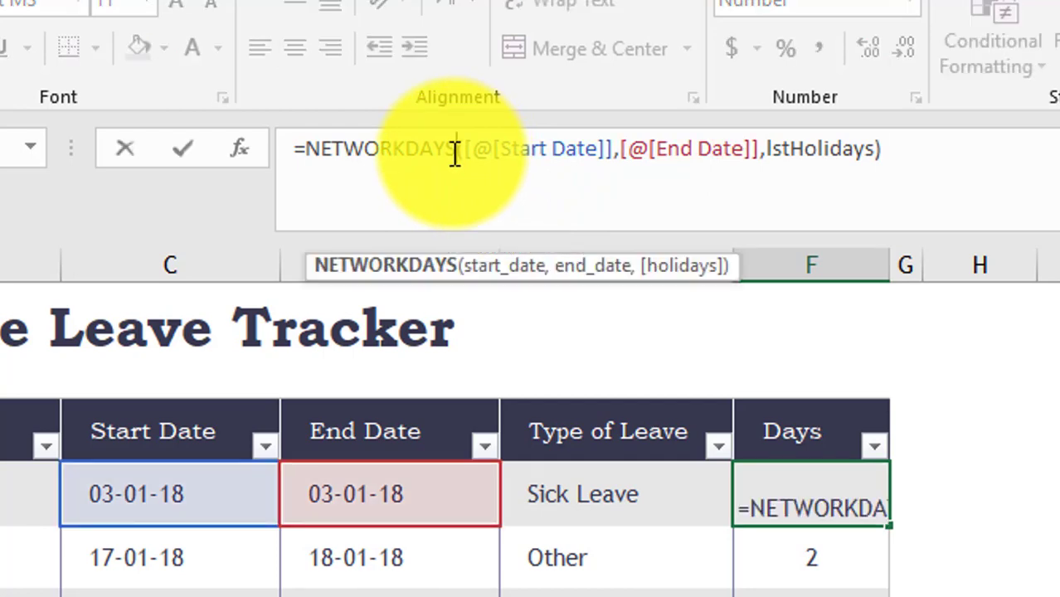
type(".")
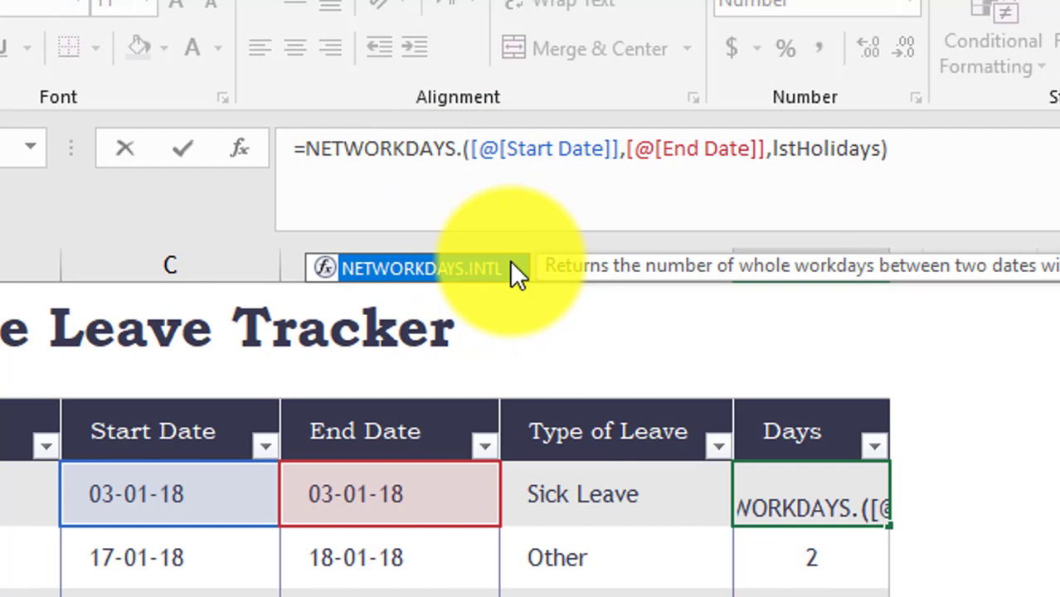
type("INTL")
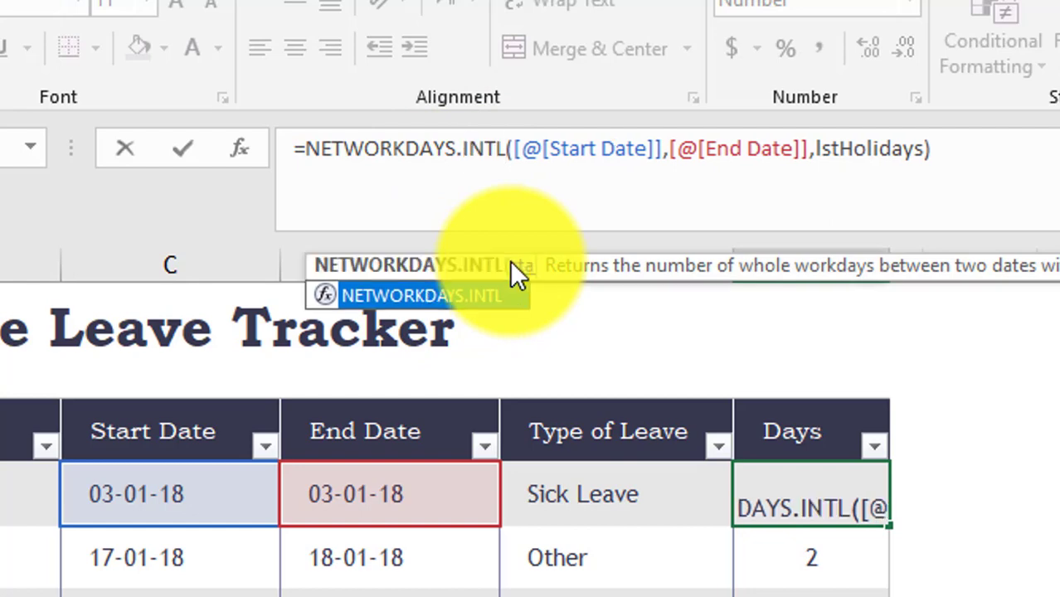
left_click(813, 150)
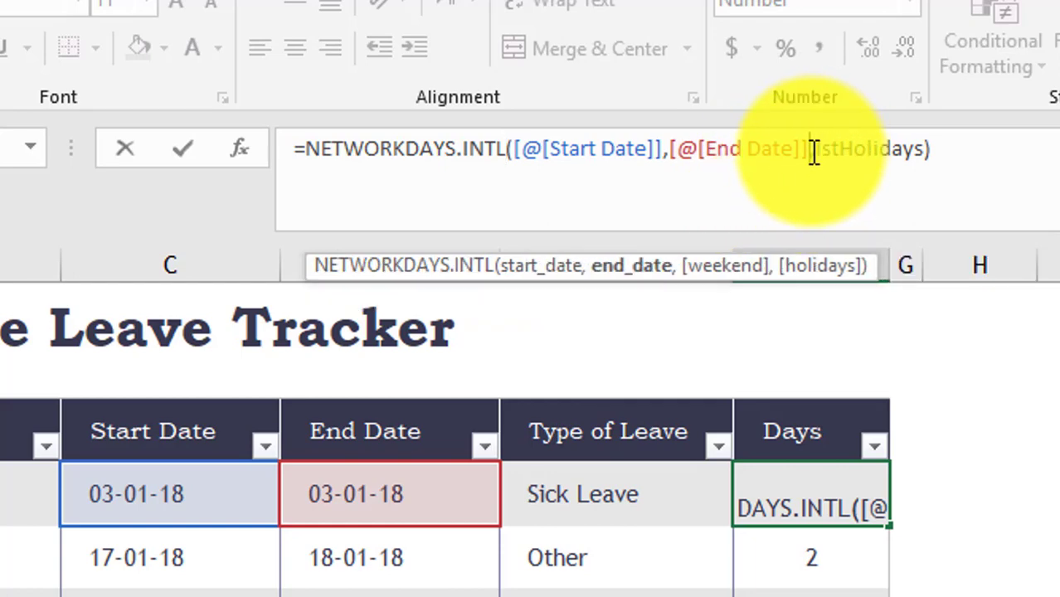
key("Right")
key("BackSpace")
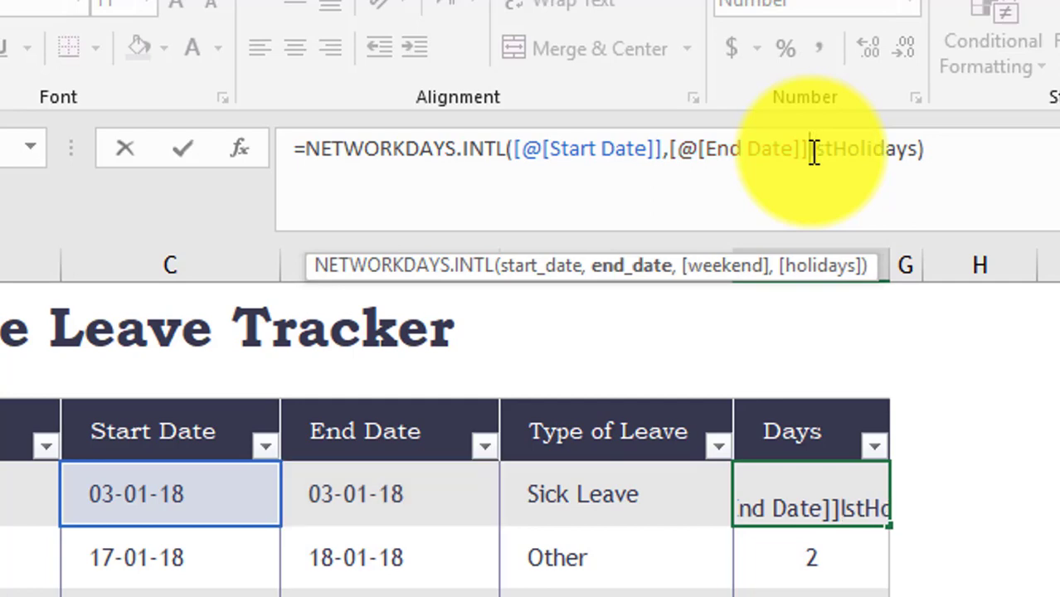
type(",")
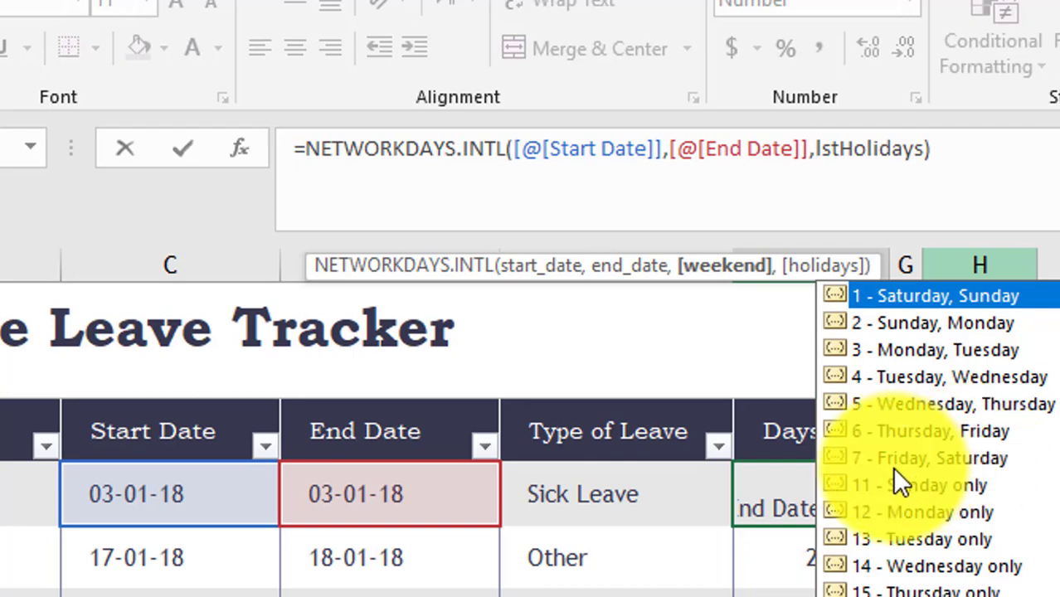
type("7")
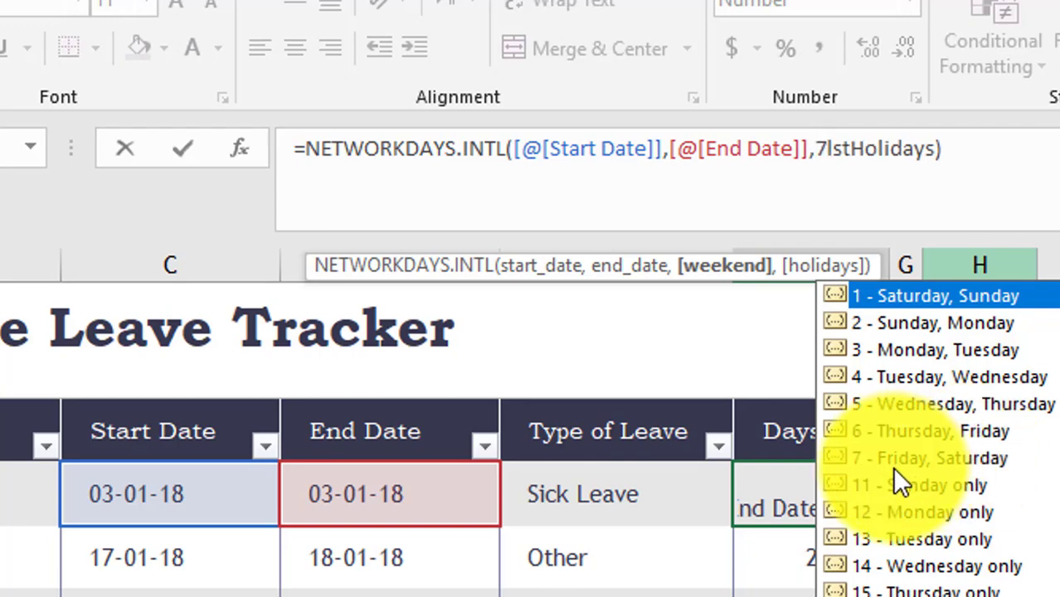
type(",")
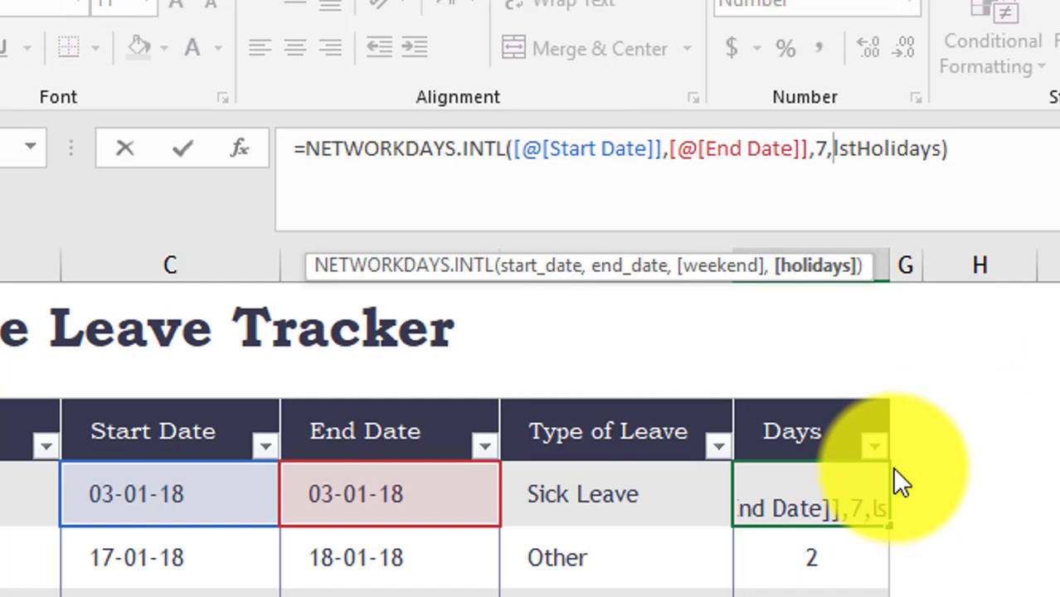
key("Return")
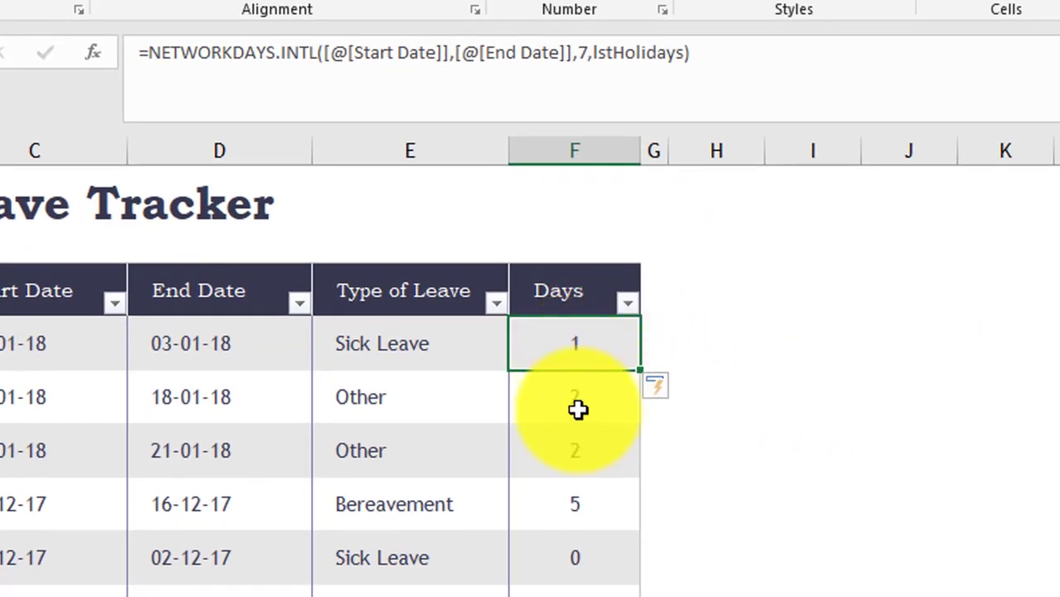
- Check the recalculated Days values, including the Bereavement and 20-01-18 sick leave rows
left_click(576, 515)
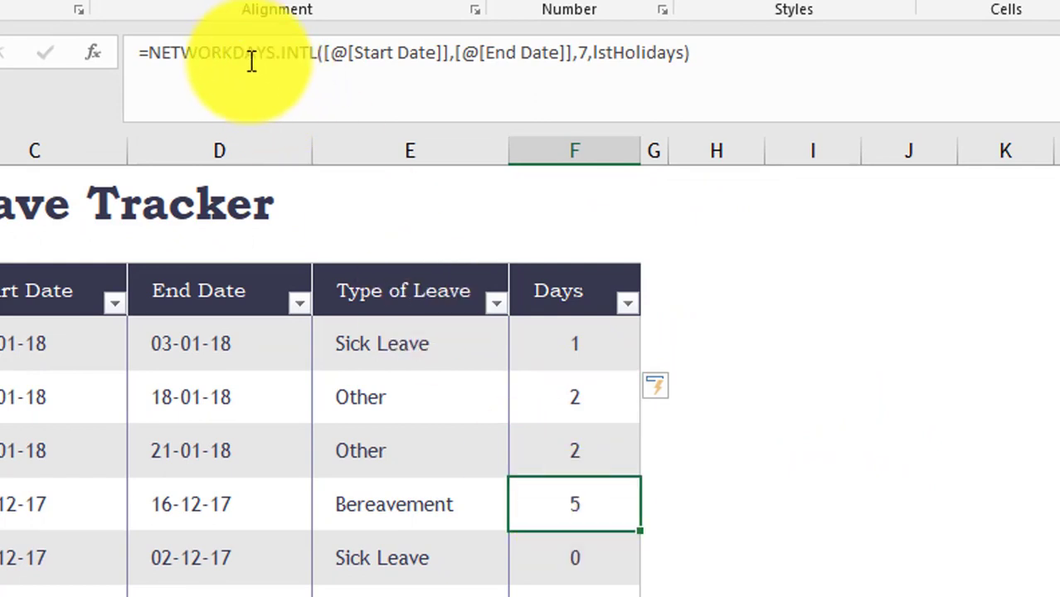
left_click(569, 587)
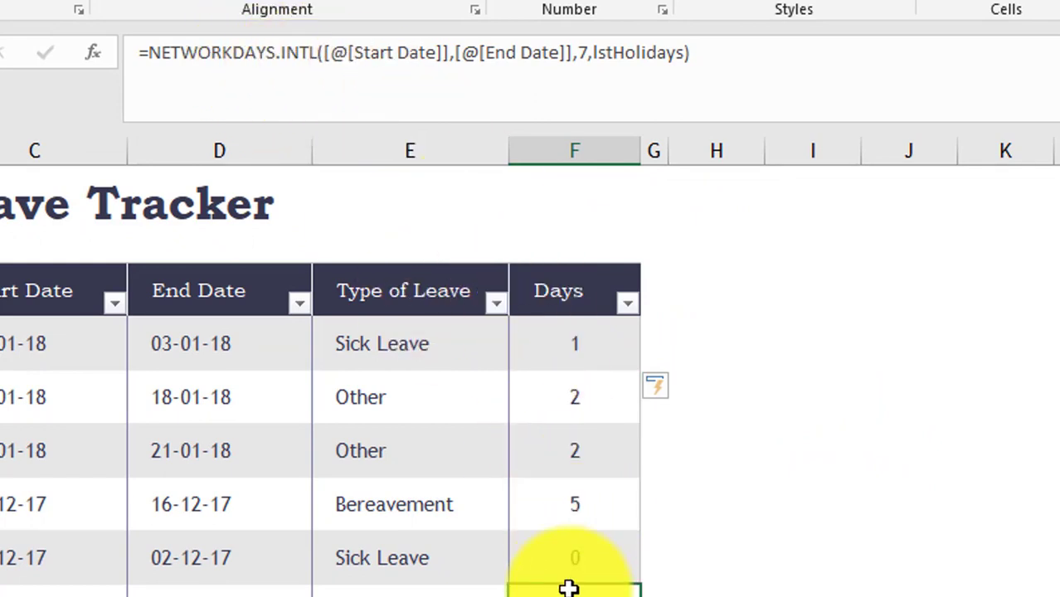
scroll(569, 587, "down", 1)
scroll(569, 587, "down", 2)
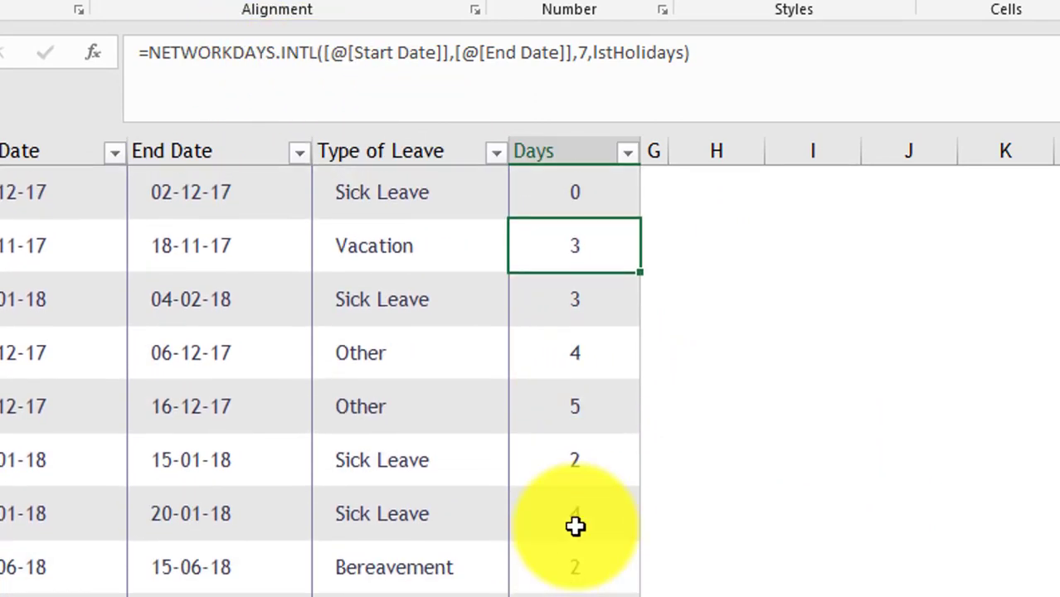
left_click(575, 526)
scroll(576, 526, "down", 2)
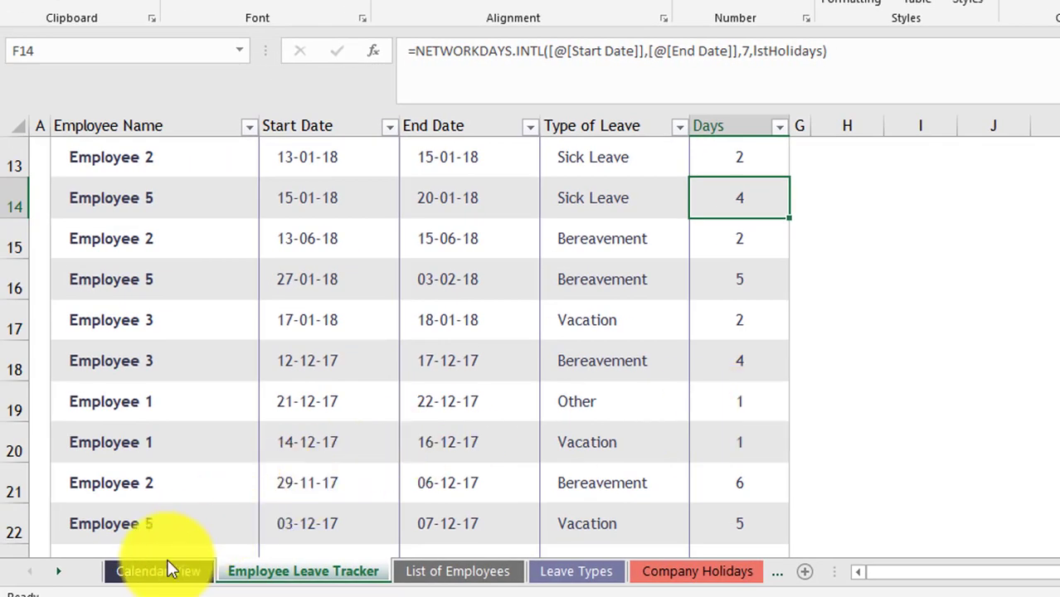
- On Calendar View, inspect the Annual Leave statistic and the day-number formulas in V6:V14, W6 and X6
left_click(183, 572)
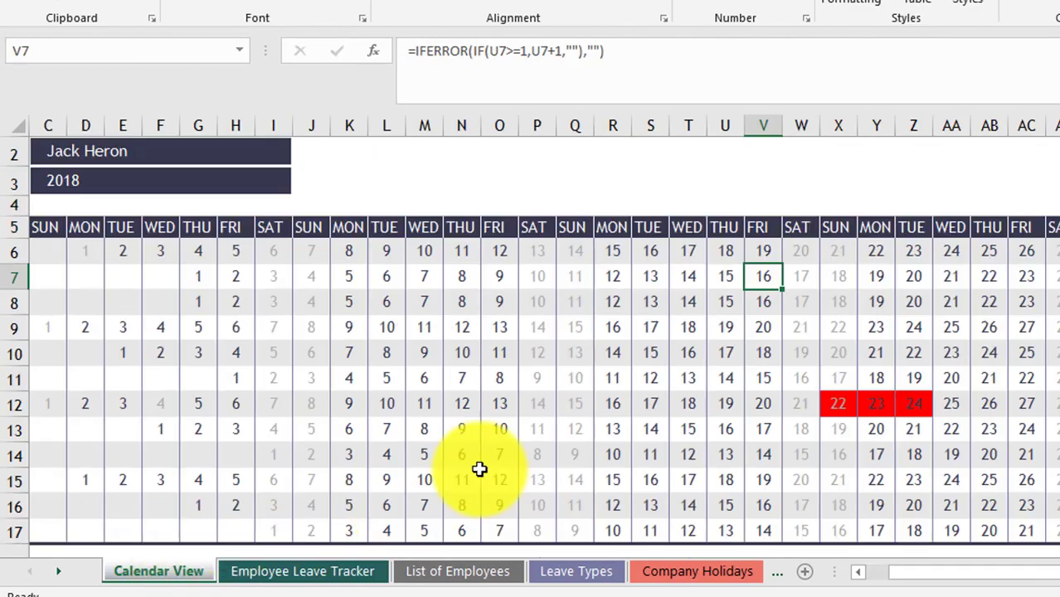
scroll(622, 445, "down", 5)
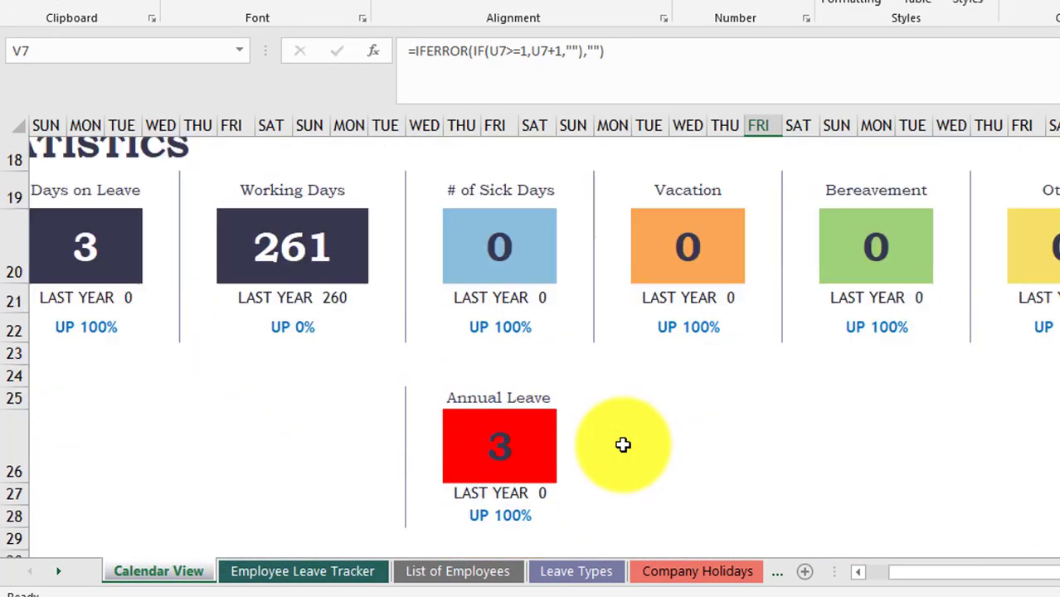
scroll(623, 446, "down", 1)
left_click(532, 420)
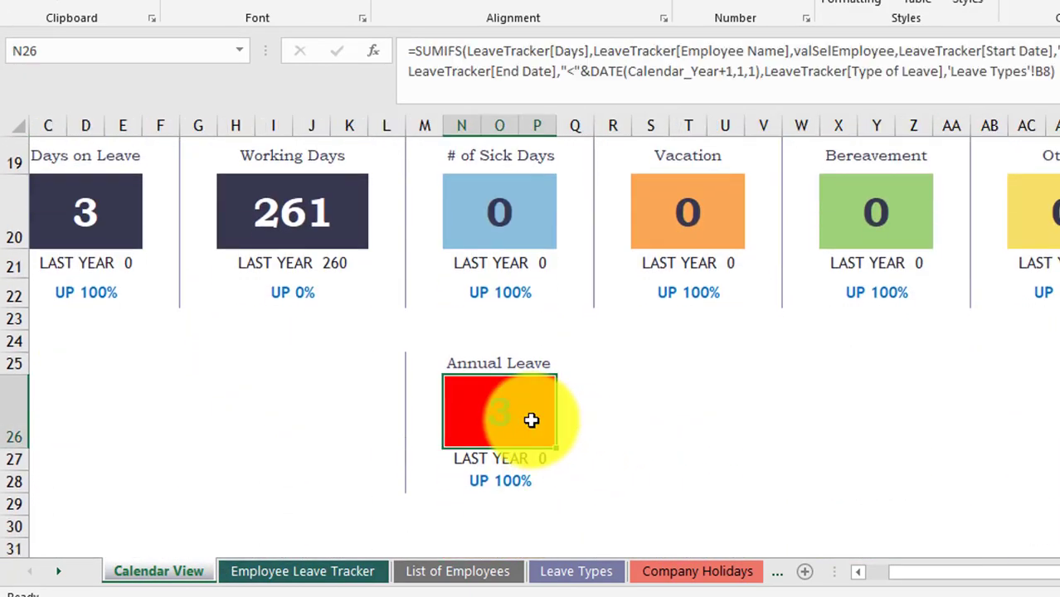
scroll(531, 421, "up", 6)
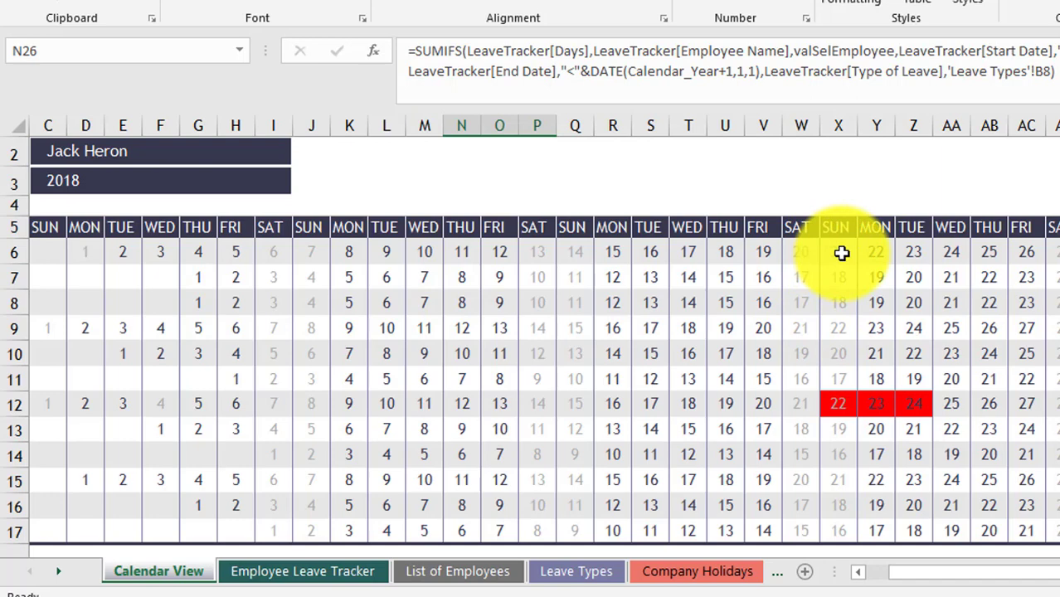
left_click(766, 249)
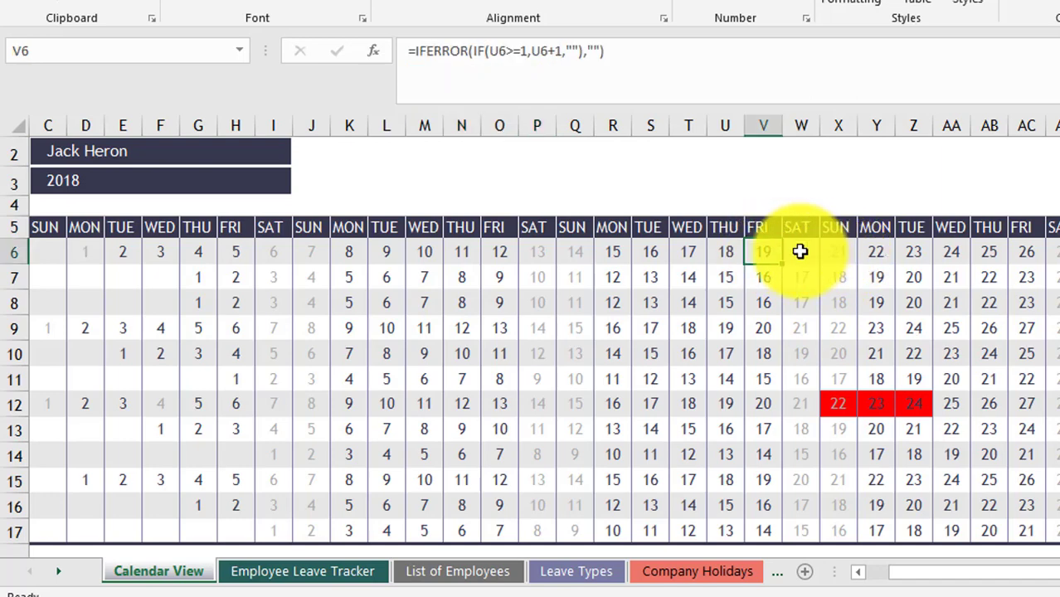
left_click(800, 251)
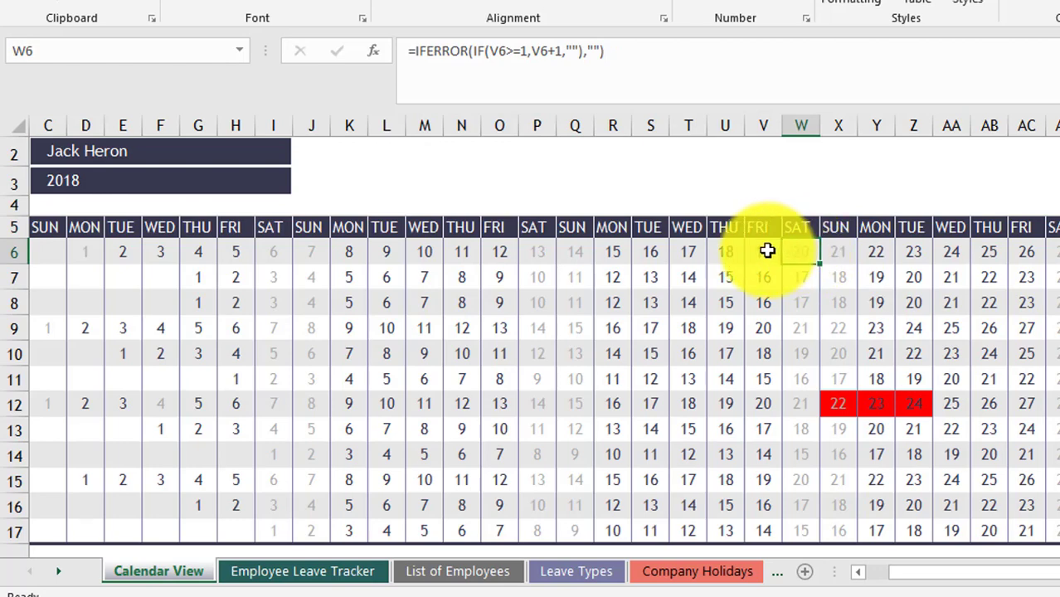
left_click_drag(768, 250, 771, 461)
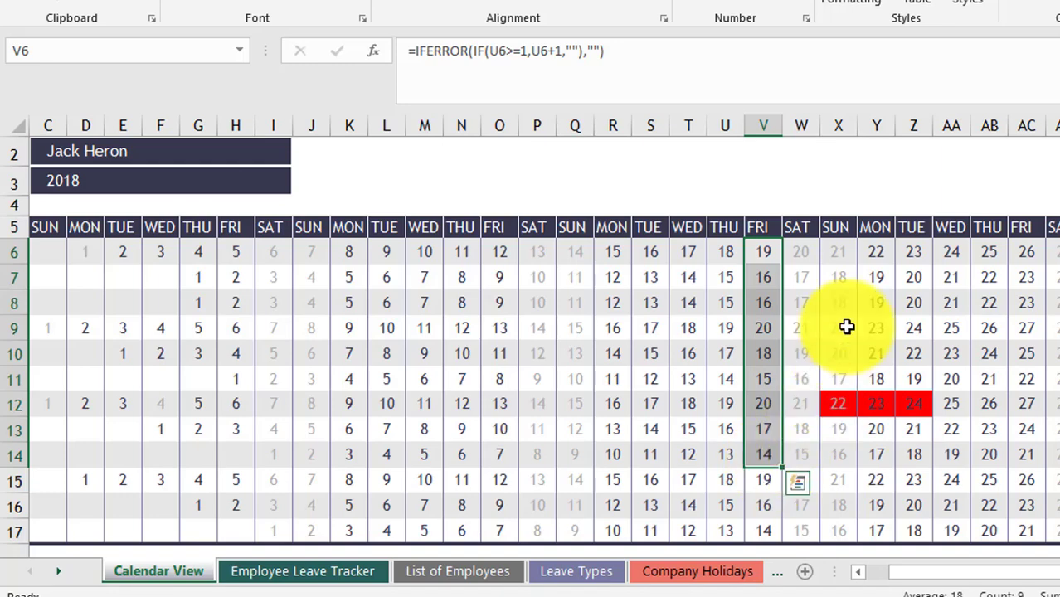
left_click(843, 257)
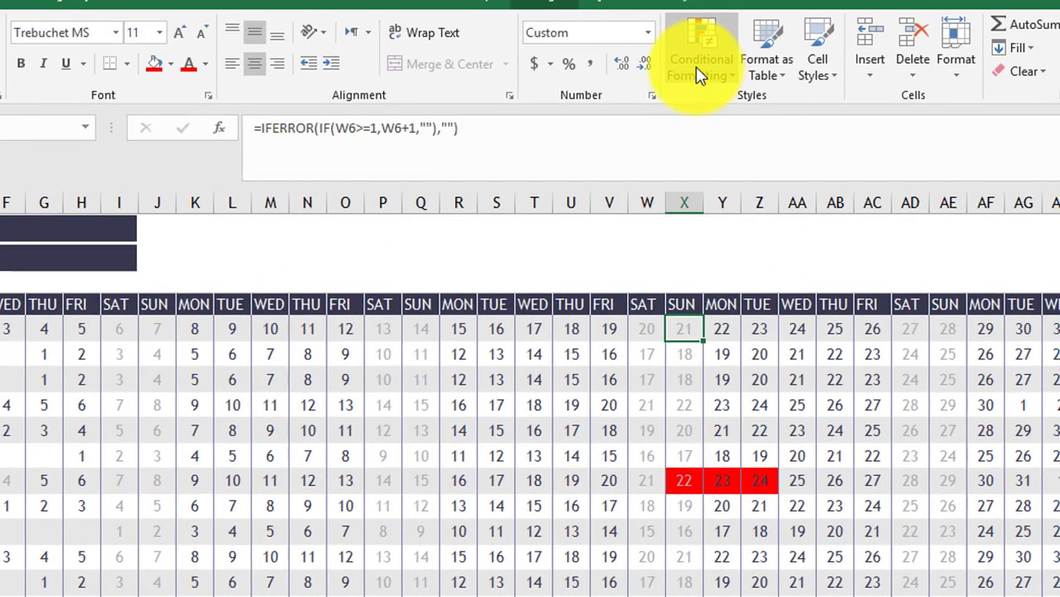
- Edit the OR(LEFT(C$5,1)=…) weekend rule to test for "Sa" instead of "S" and apply it
left_click(850, 0)
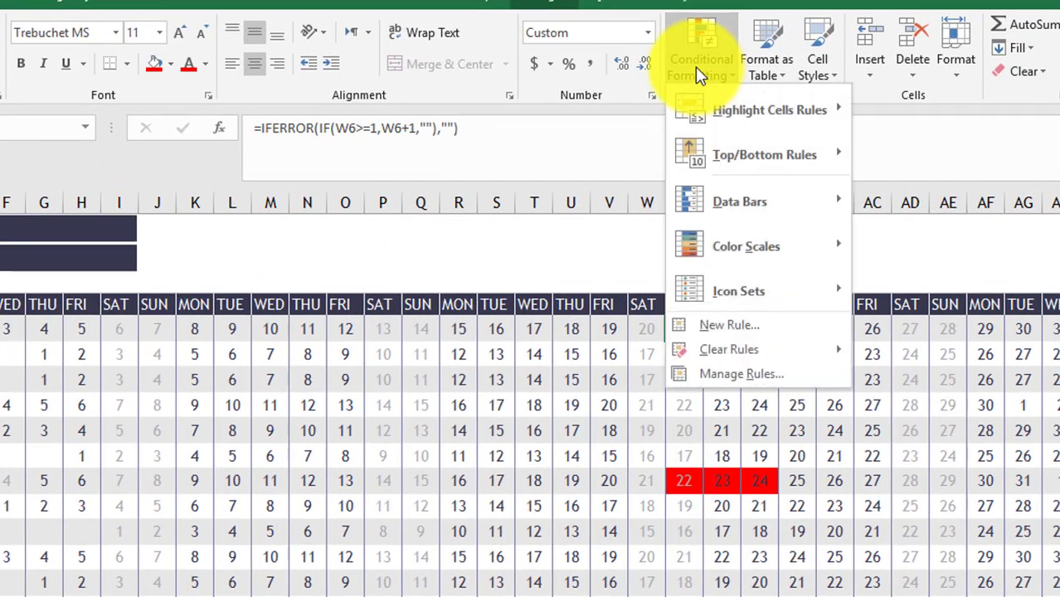
left_click(768, 374)
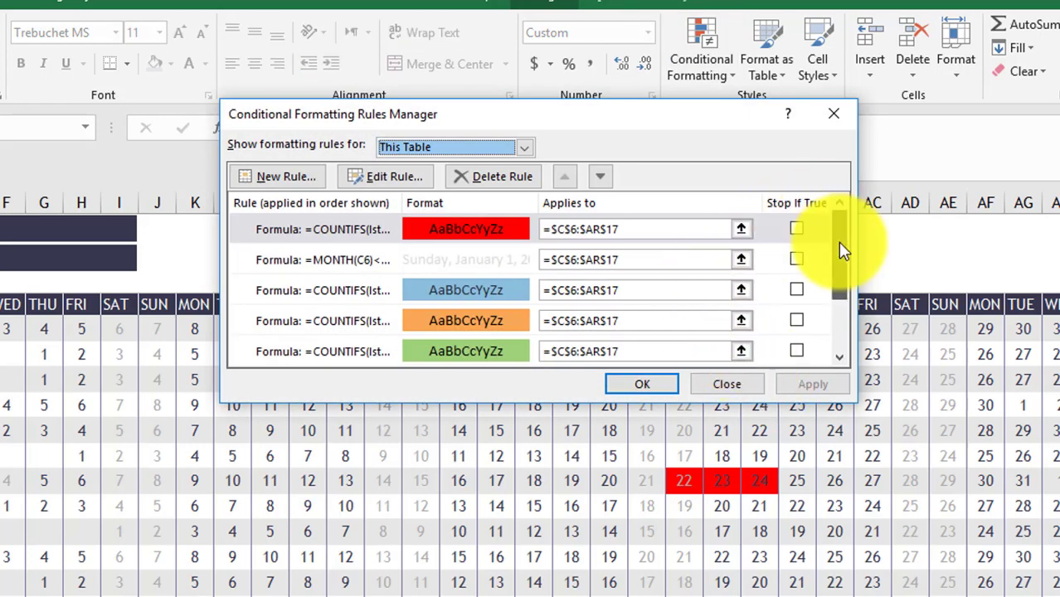
left_click_drag(837, 241, 844, 326)
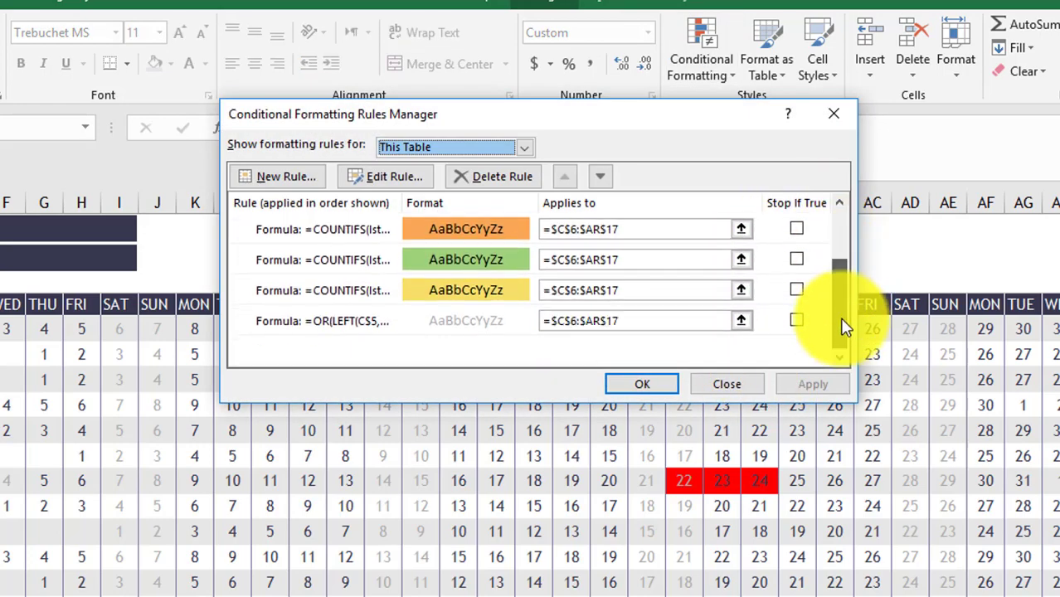
double_click(477, 329)
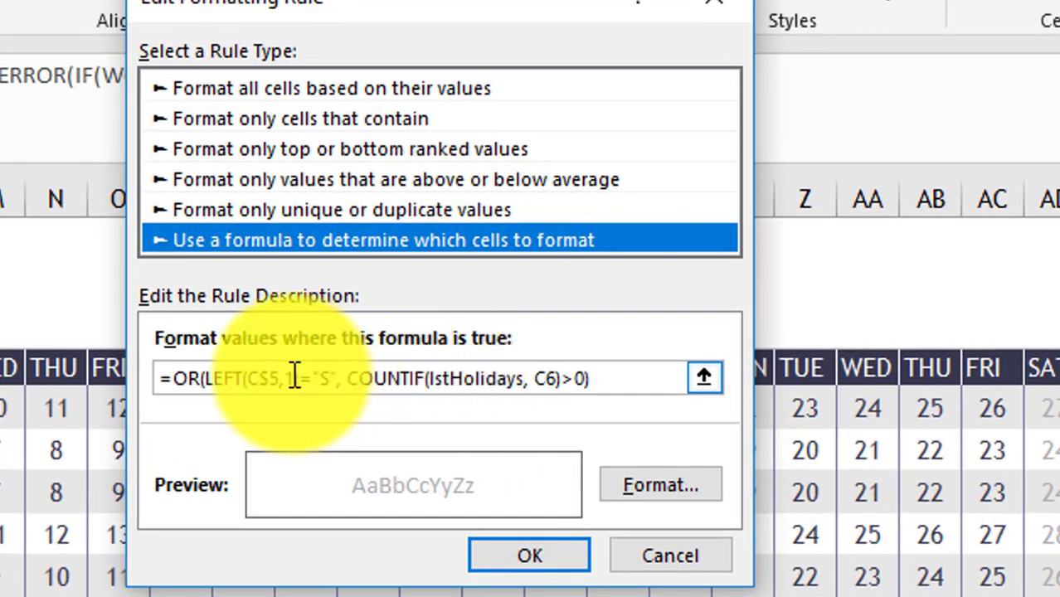
left_click(330, 378)
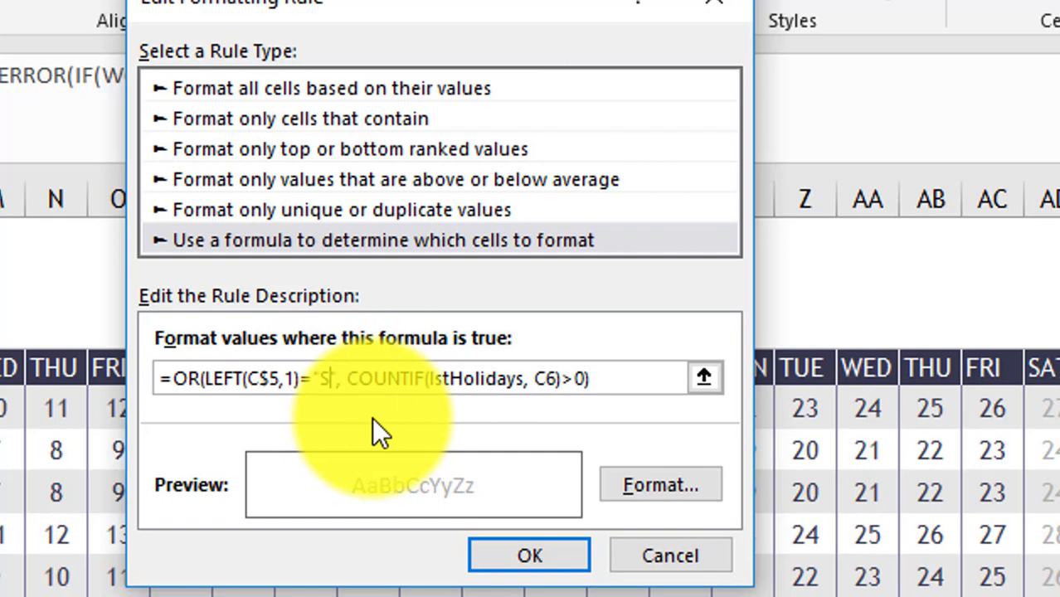
type("a")
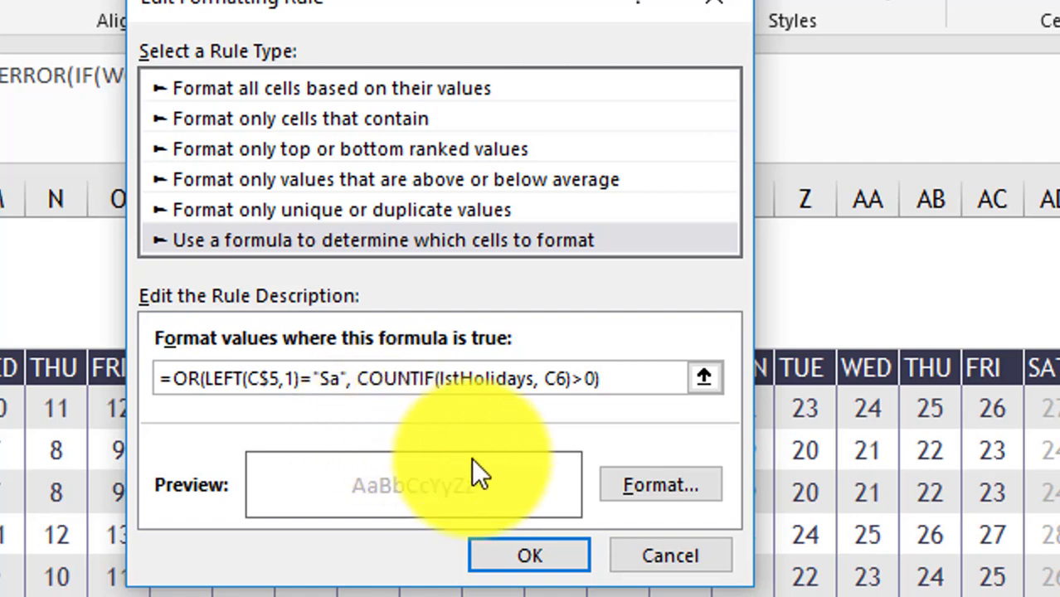
left_click(511, 550)
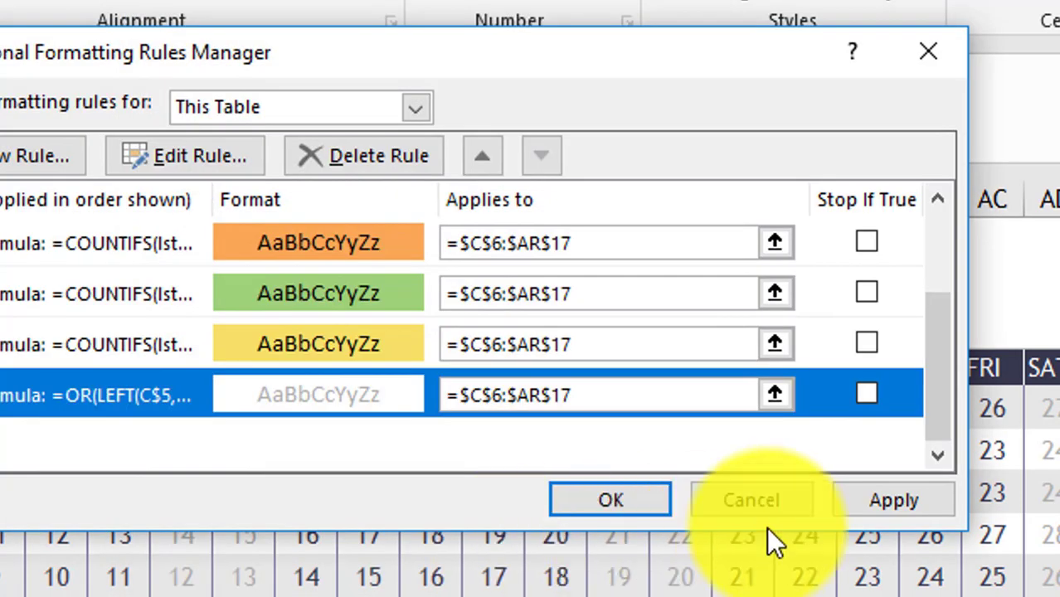
left_click(884, 497)
left_click(657, 507)
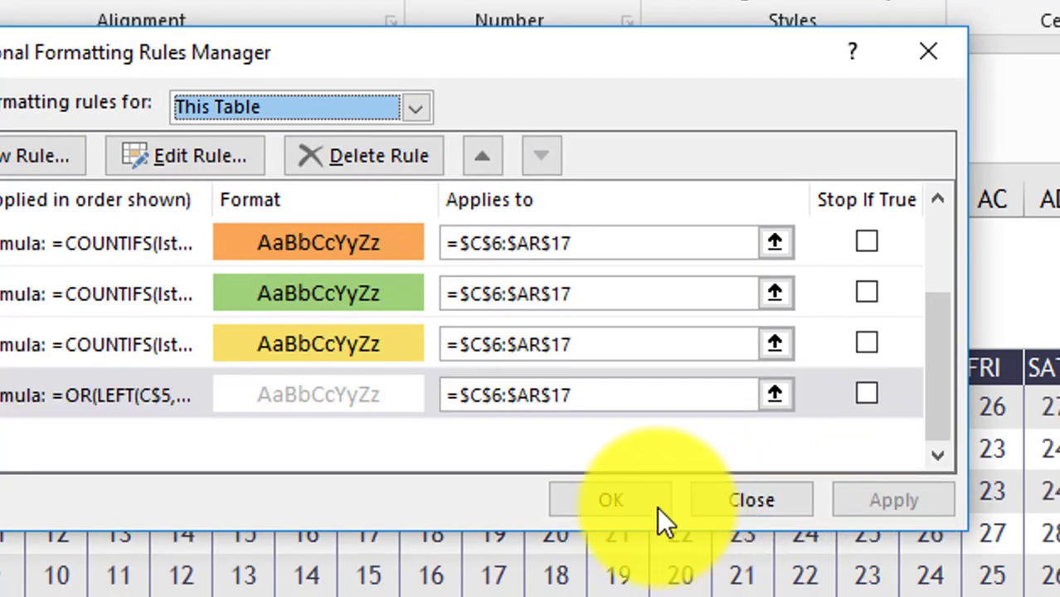
left_click(613, 497)
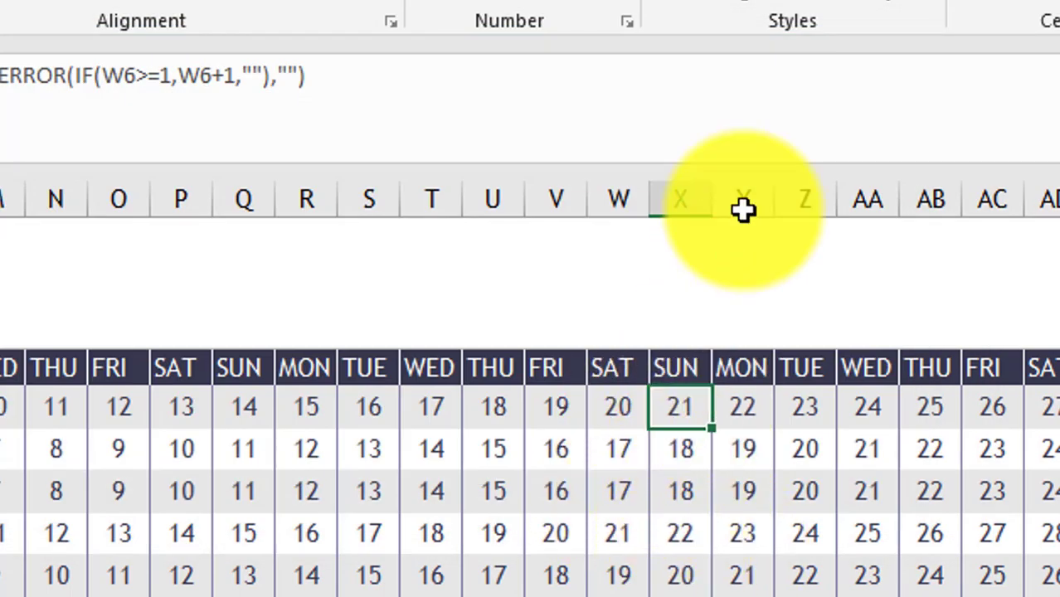
- Change LEFT(C$5,1) to LEFT(C$5,2) in the weekend shading rule and apply it
left_click(730, 7)
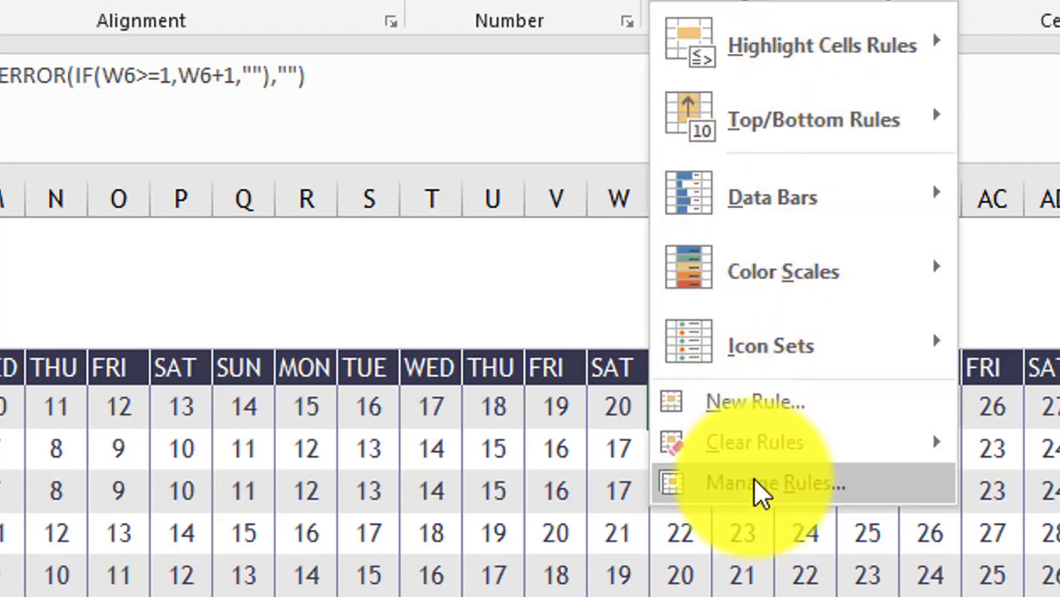
left_click(753, 478)
scroll(943, 425, "down", 1)
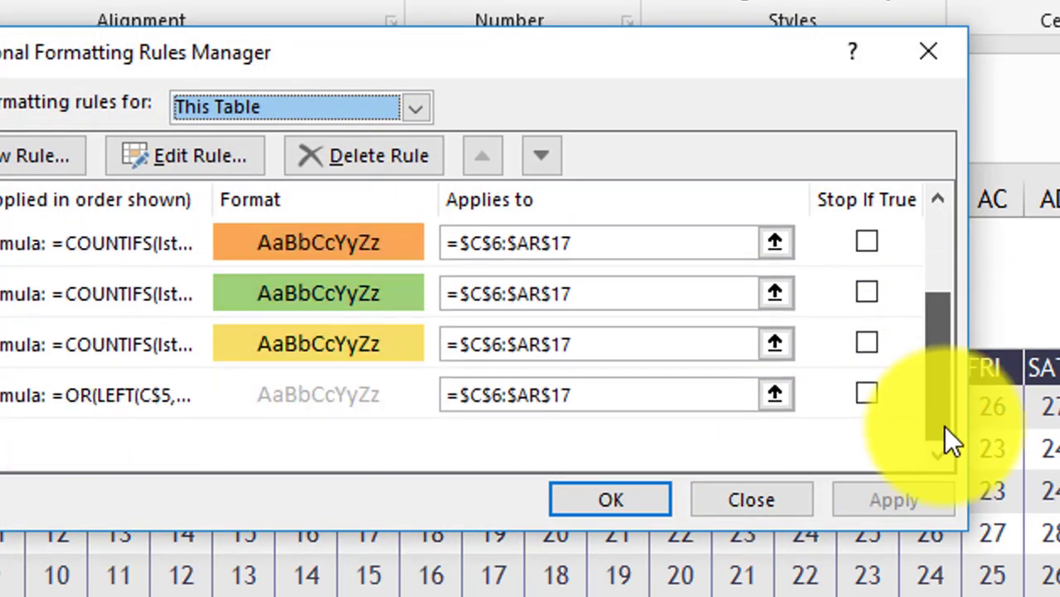
double_click(365, 398)
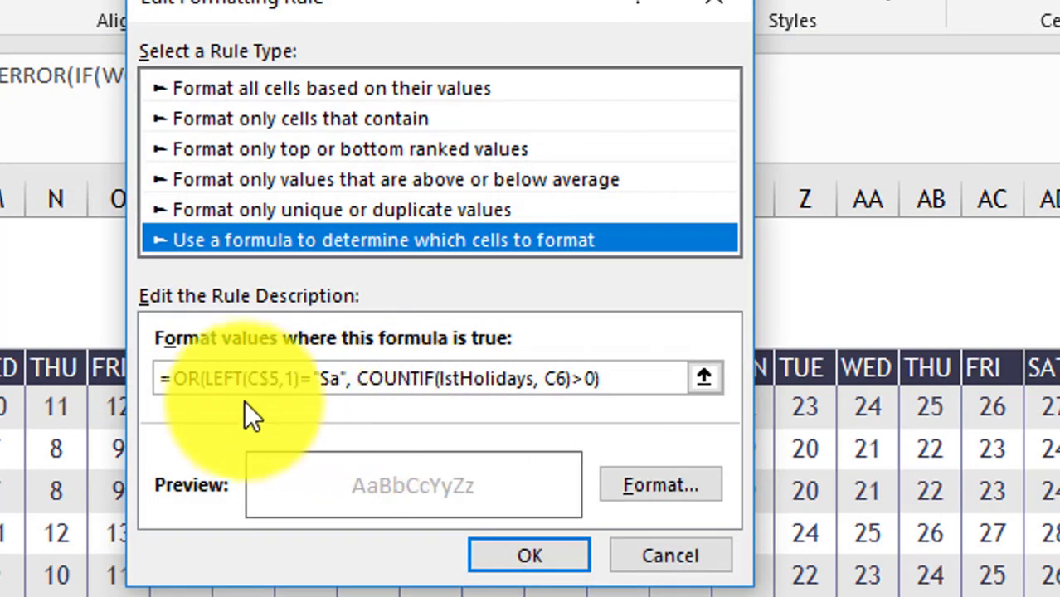
left_click(296, 377)
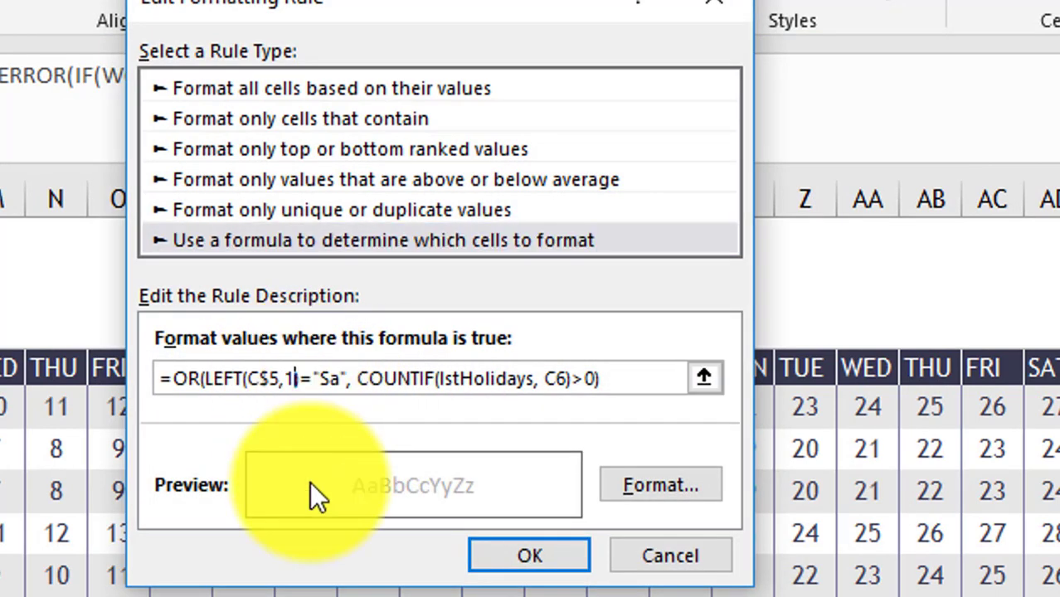
key("BackSpace")
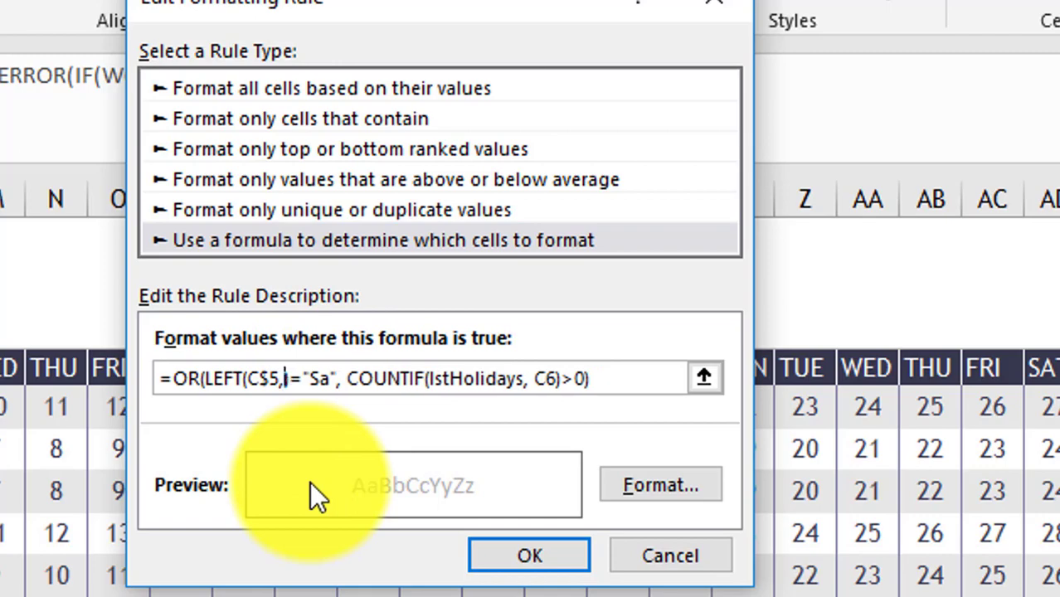
type("2")
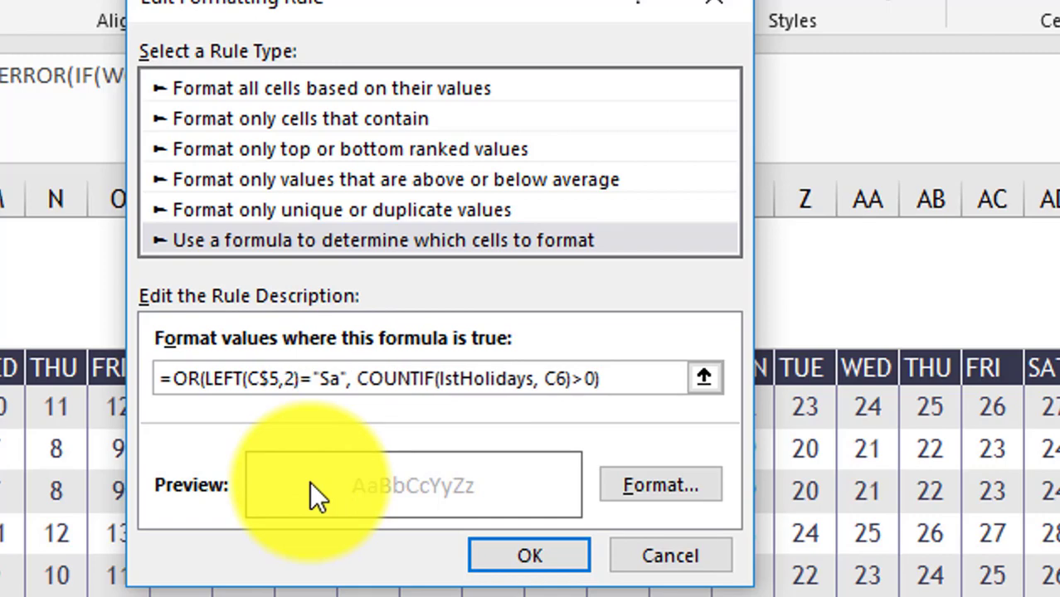
left_click(535, 548)
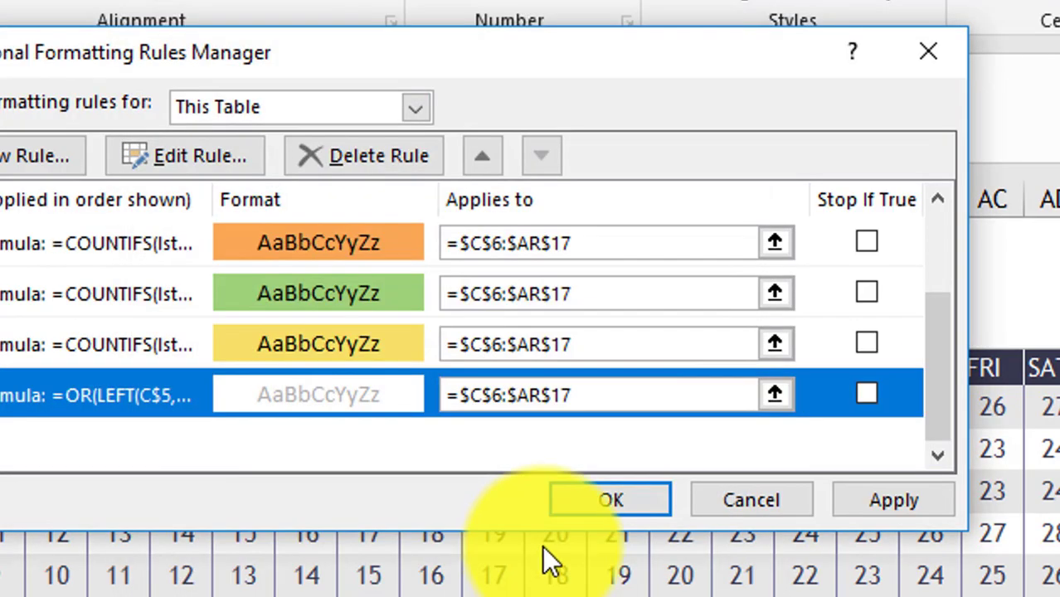
left_click(876, 502)
left_click(628, 498)
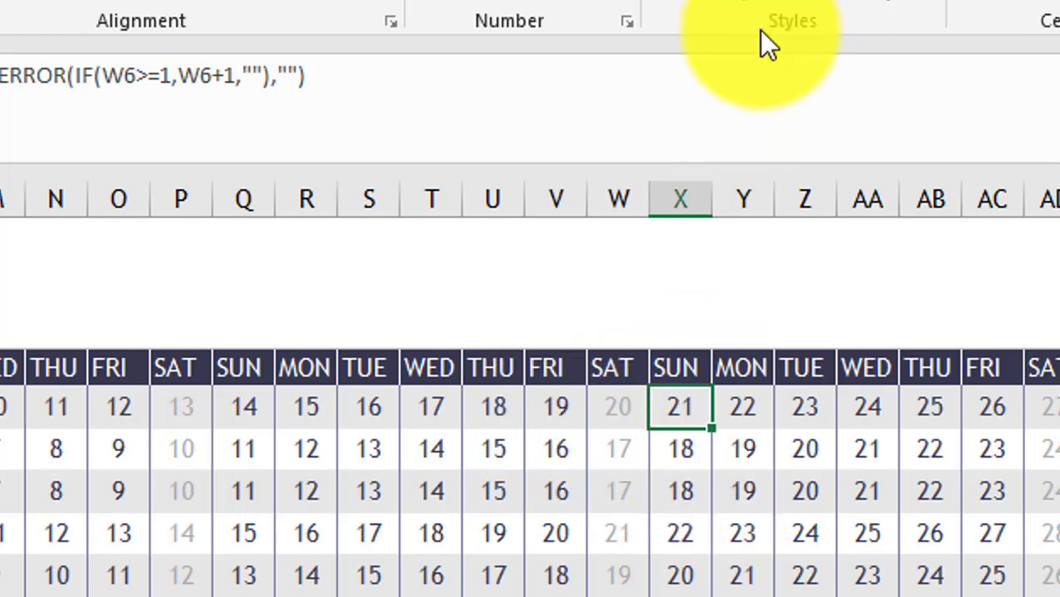
- Copy the Saturday shading rule's formula from the Rules Manager without changing the rule
left_click(715, 10)
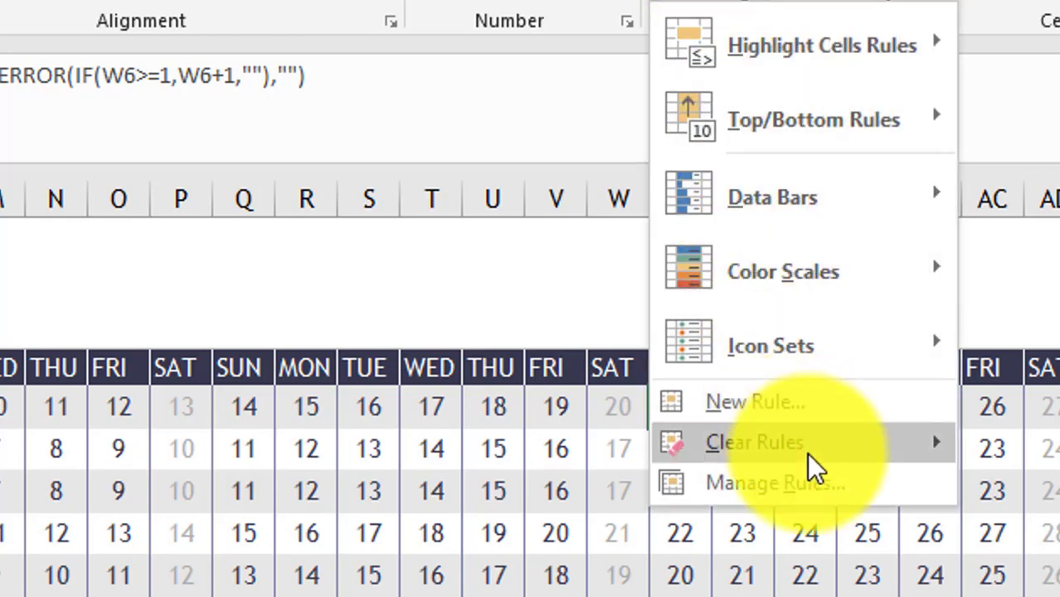
left_click(809, 483)
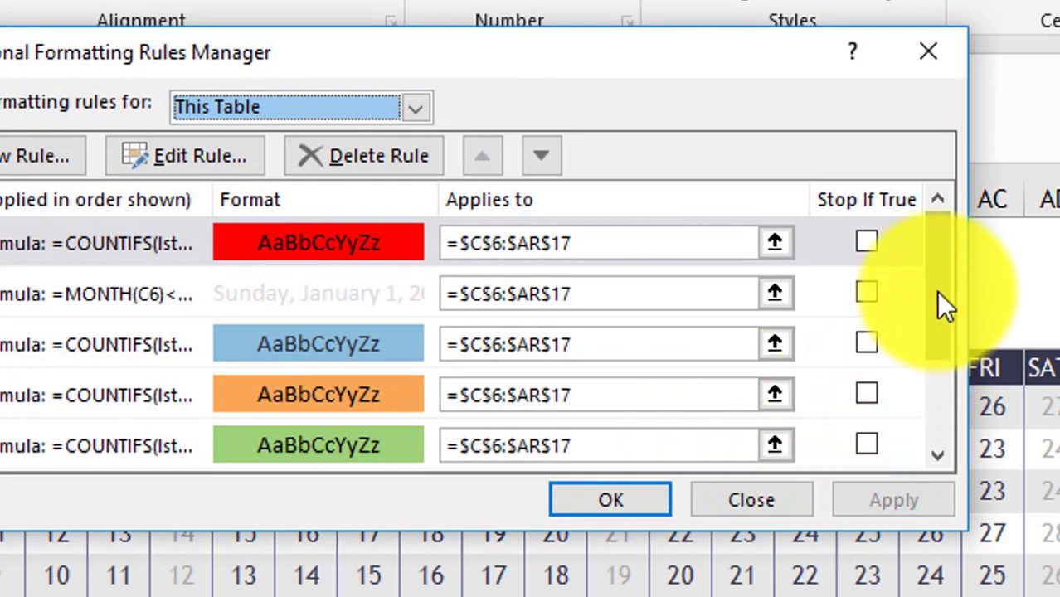
left_click_drag(940, 303, 943, 440)
double_click(302, 390)
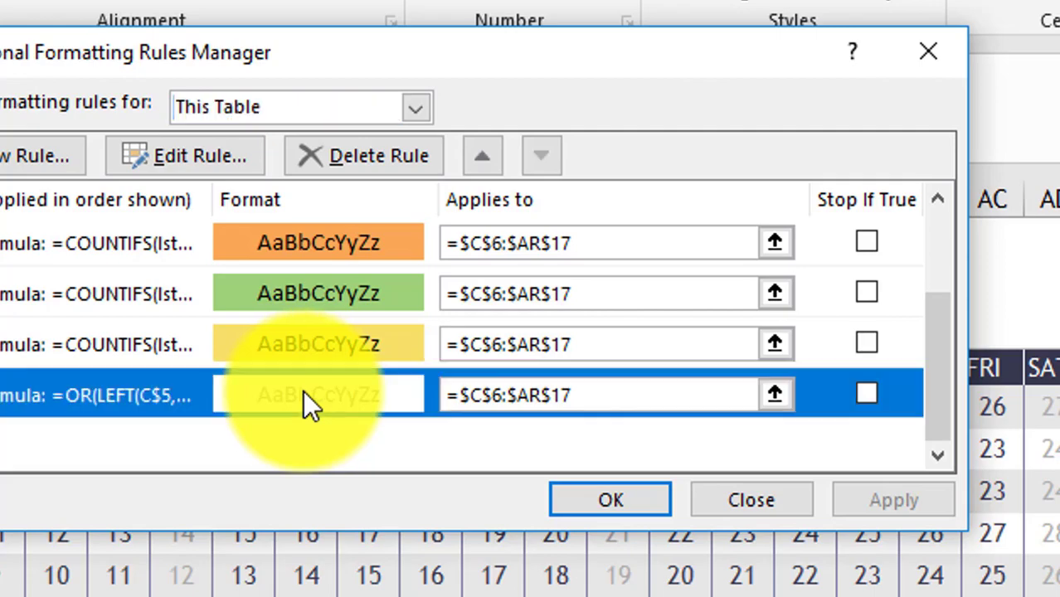
left_click_drag(615, 378, 102, 373)
right_click(516, 379)
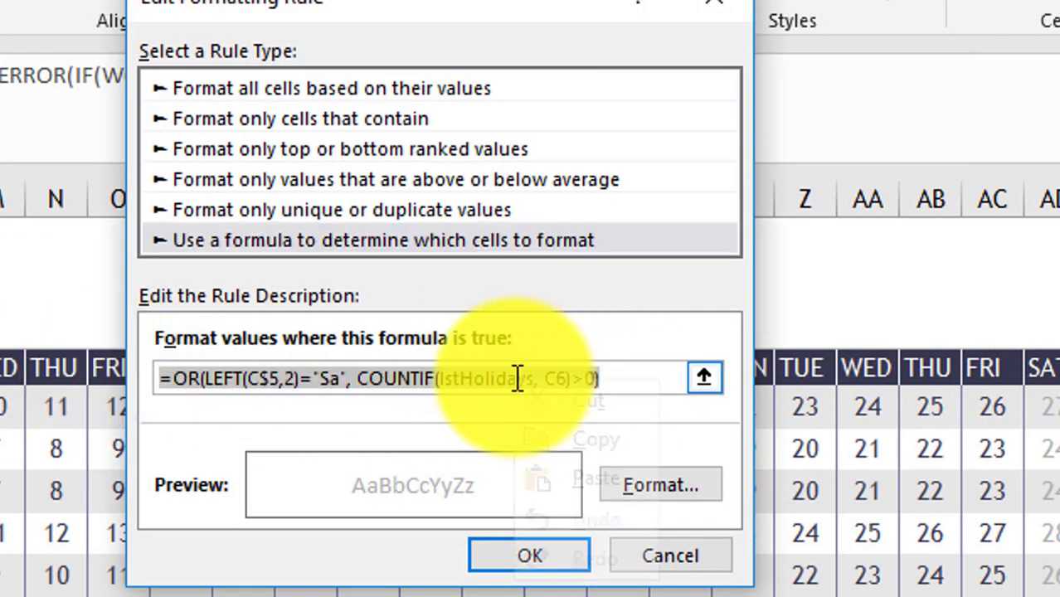
left_click(600, 446)
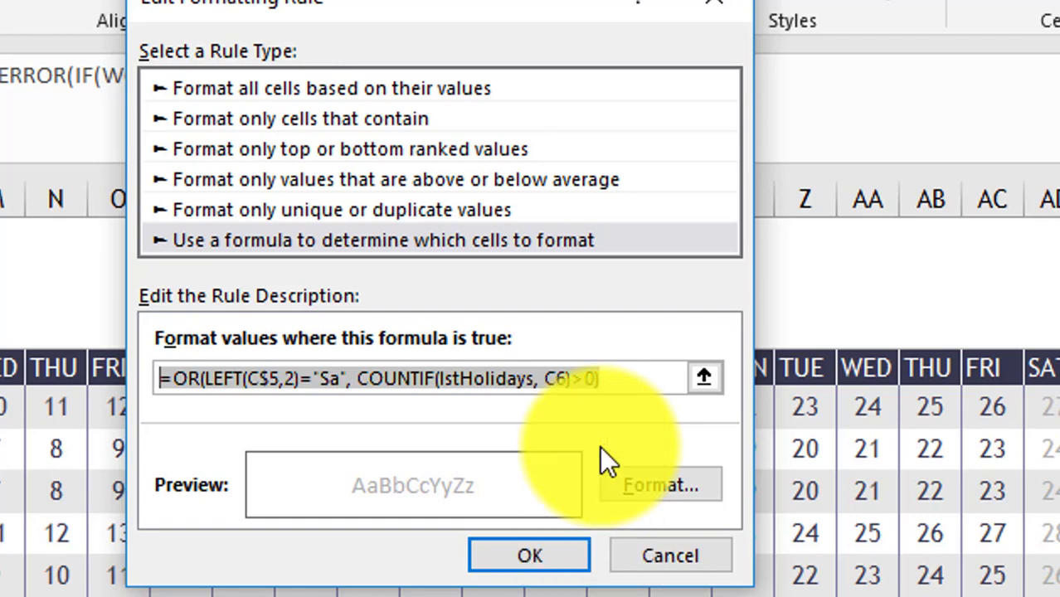
left_click(668, 566)
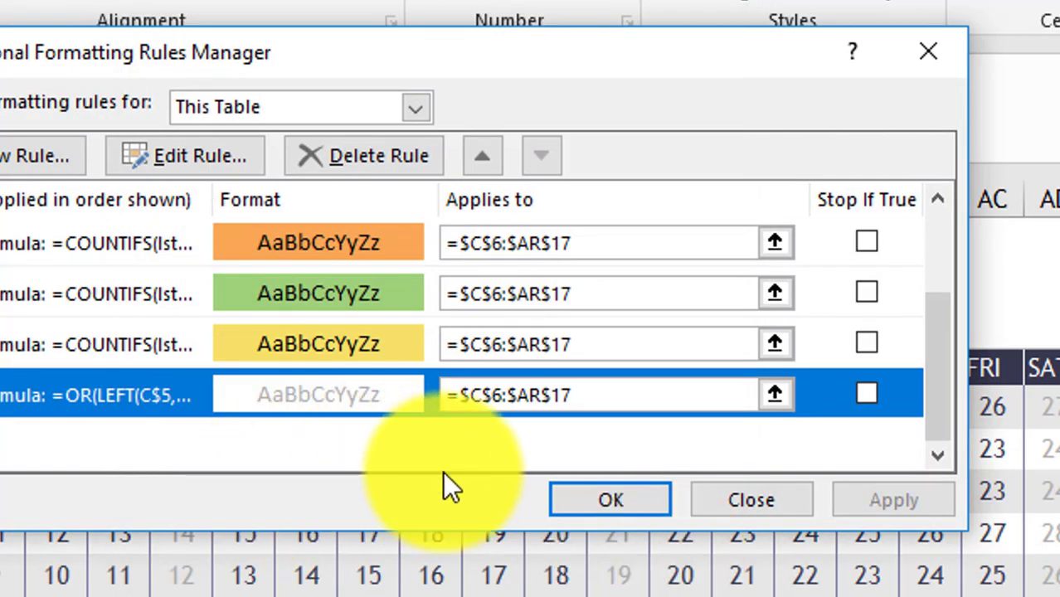
- Create a formula rule from the copied formula, changing "Sa" to "F" and the LEFT count 2 to 1
left_click(28, 158)
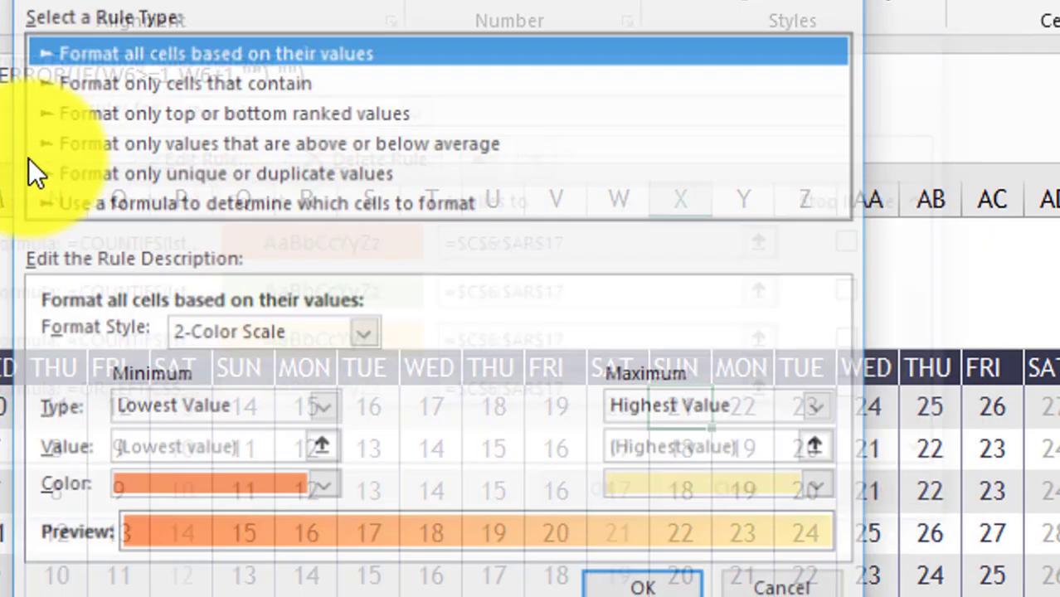
left_click(338, 206)
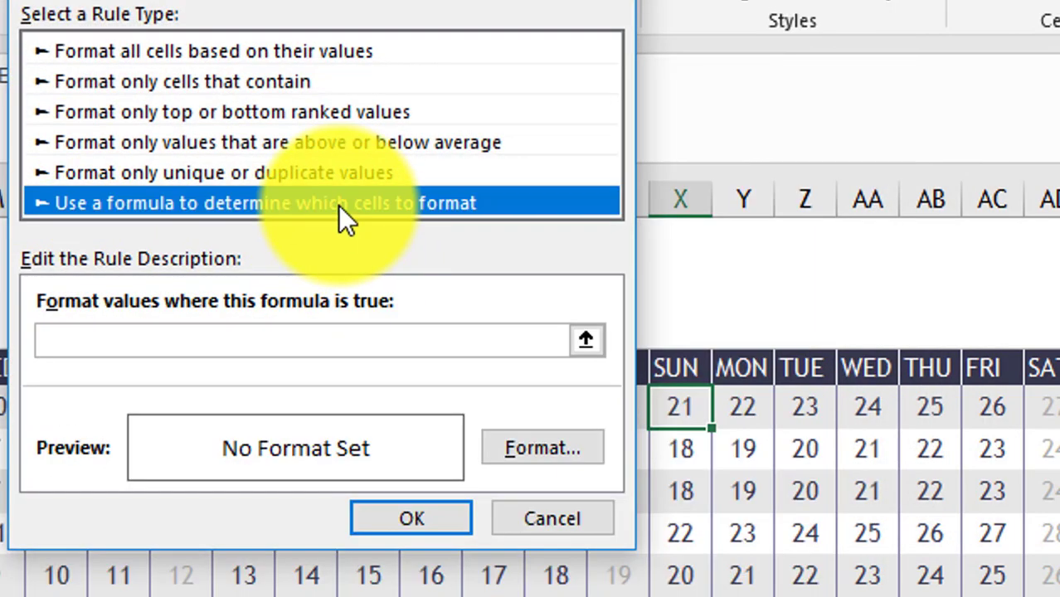
left_click(298, 346)
right_click(299, 346)
left_click(383, 442)
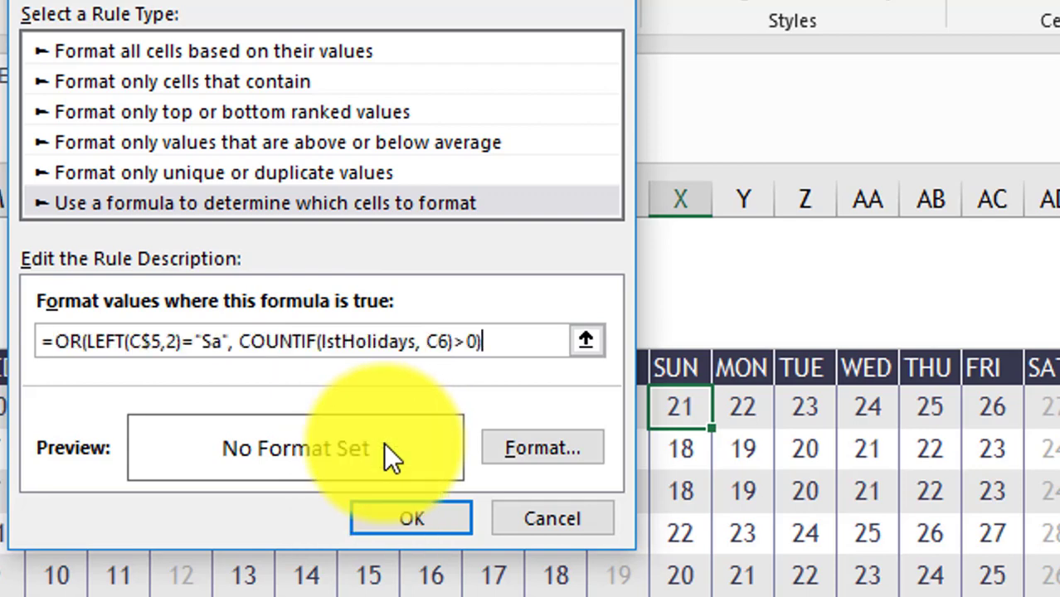
left_click(222, 341)
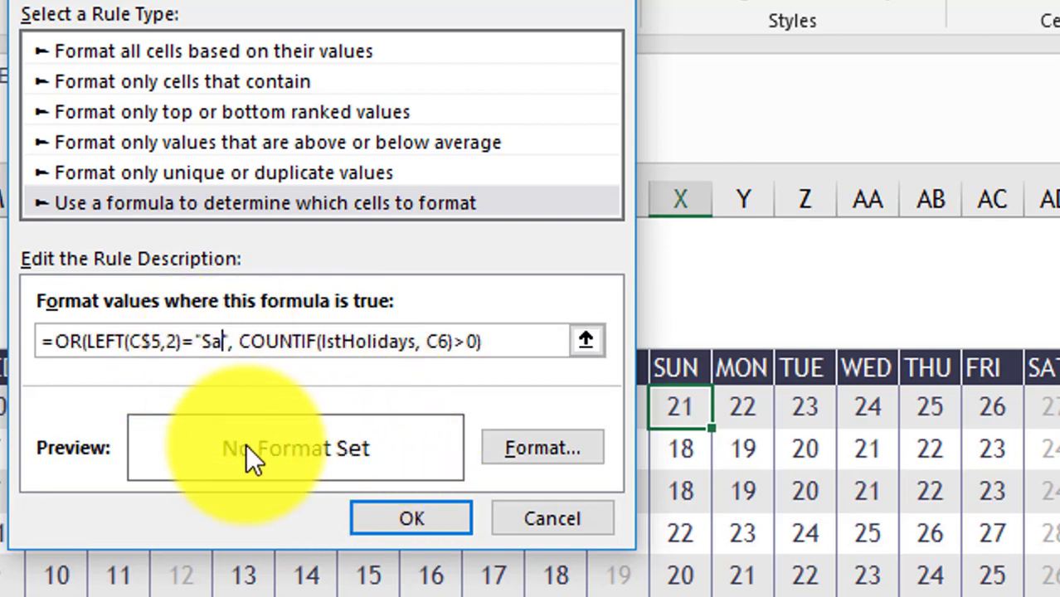
key("BackSpace")
key("BackSpace")
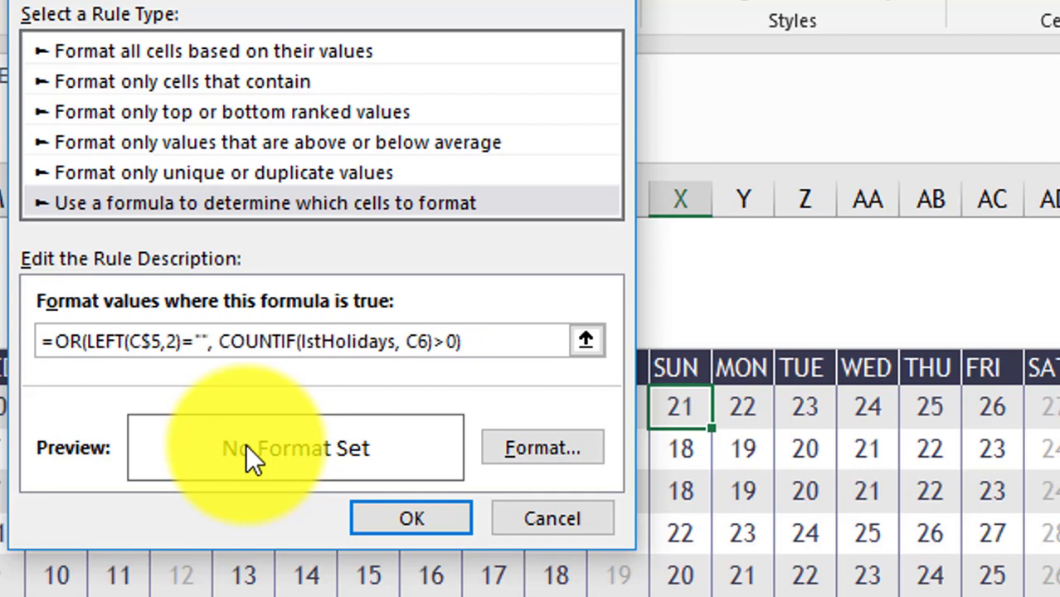
type("F")
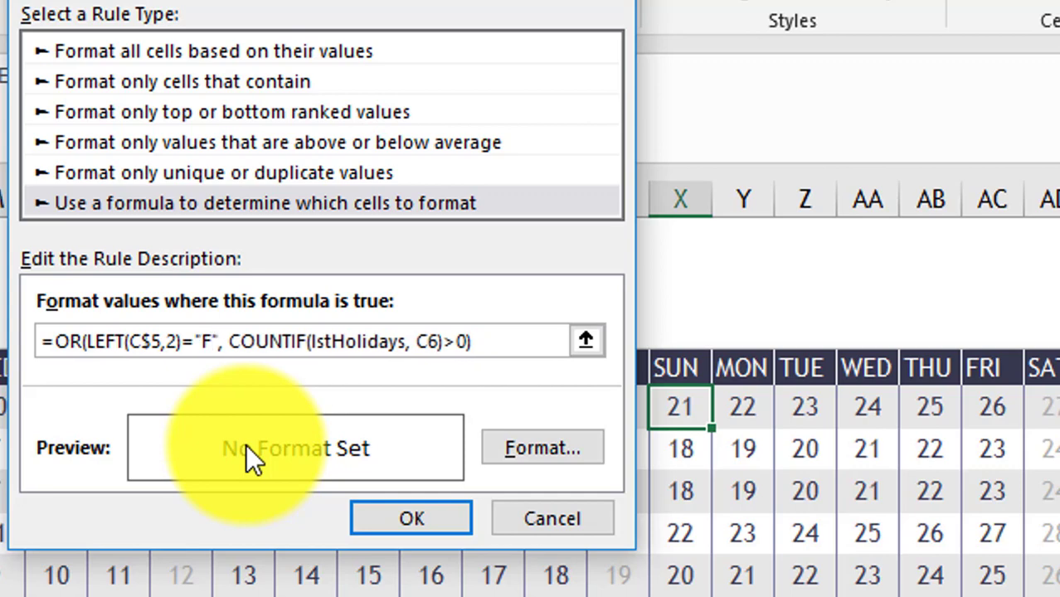
left_click(179, 346)
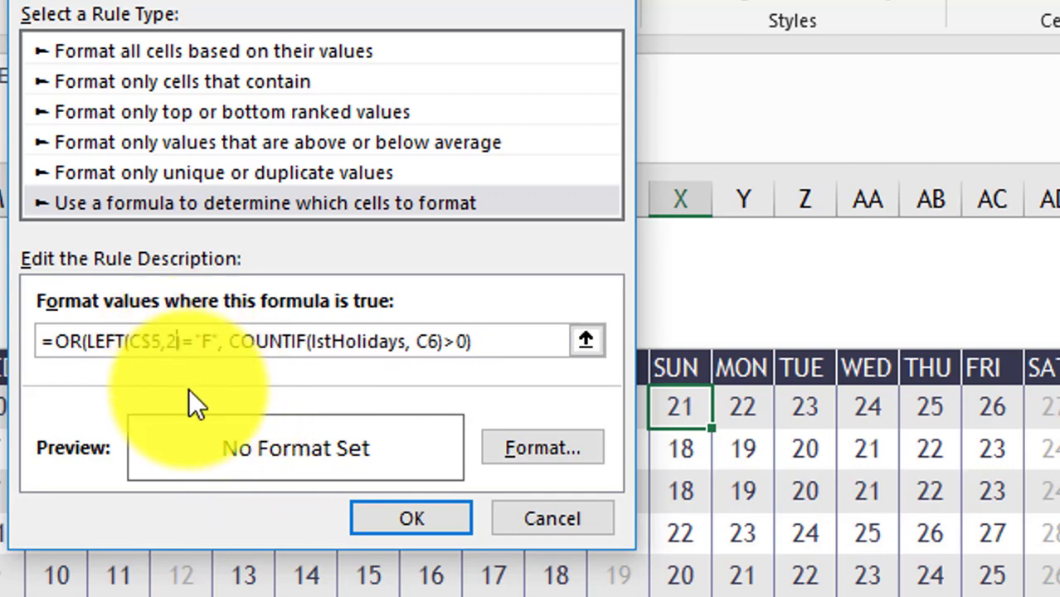
key("BackSpace")
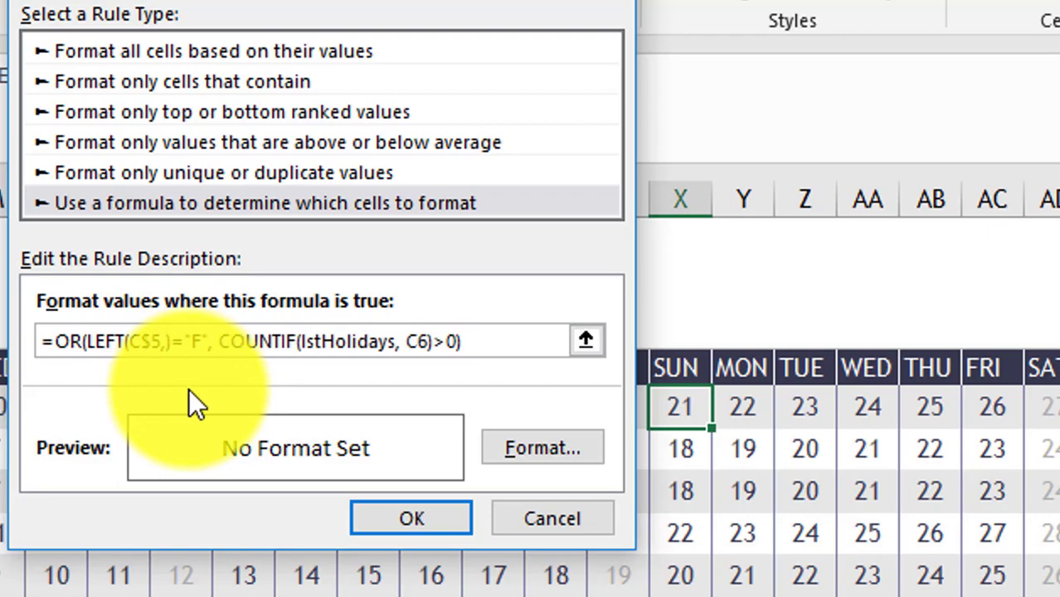
type("1")
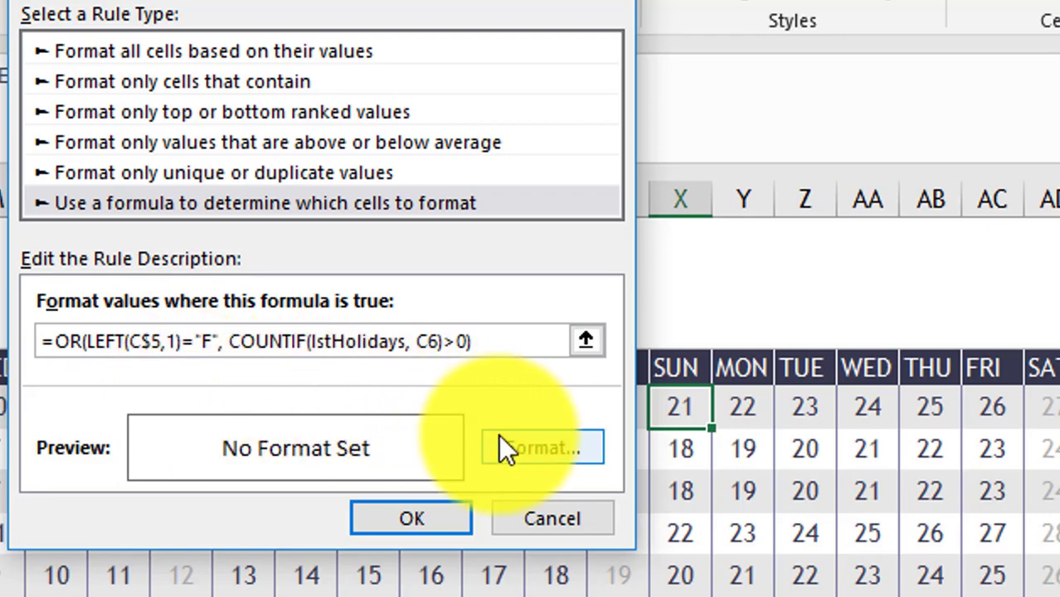
- Give the new rule a grey font colour and save it
left_click(499, 443)
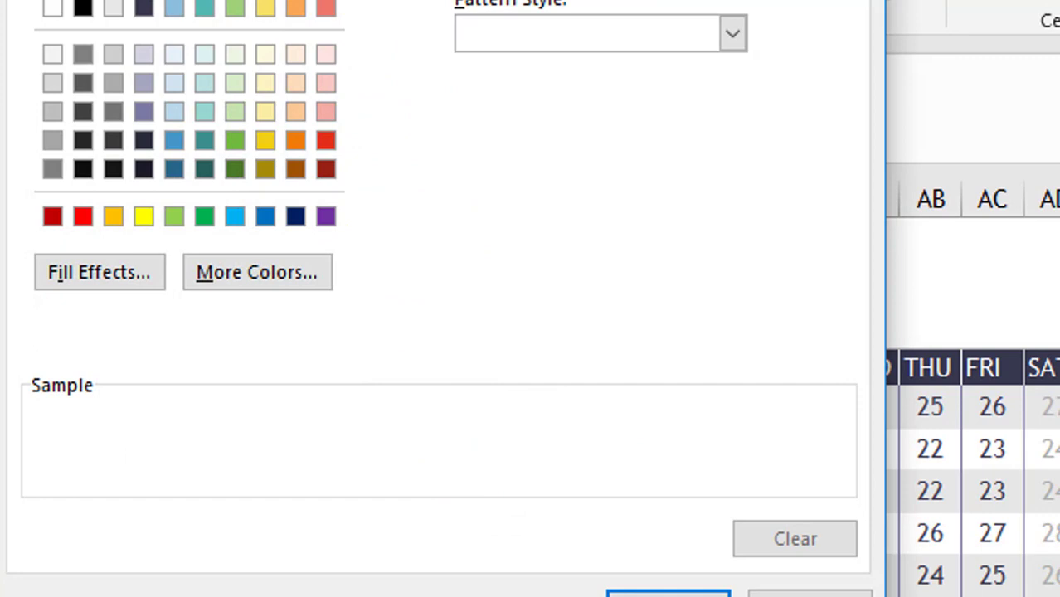
left_click(428, 7)
left_click(588, 163)
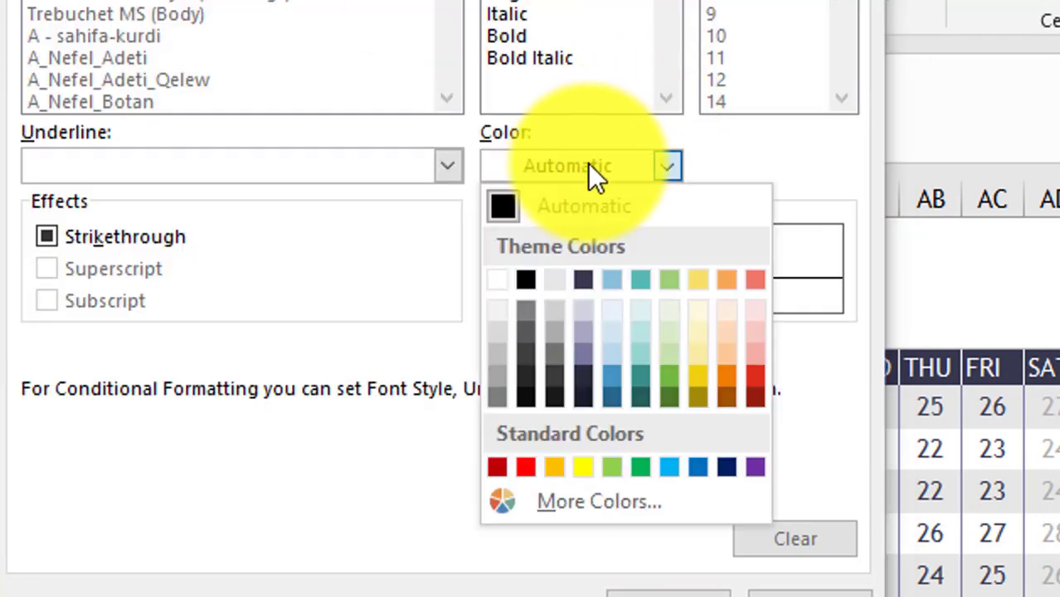
left_click(552, 337)
left_click(672, 590)
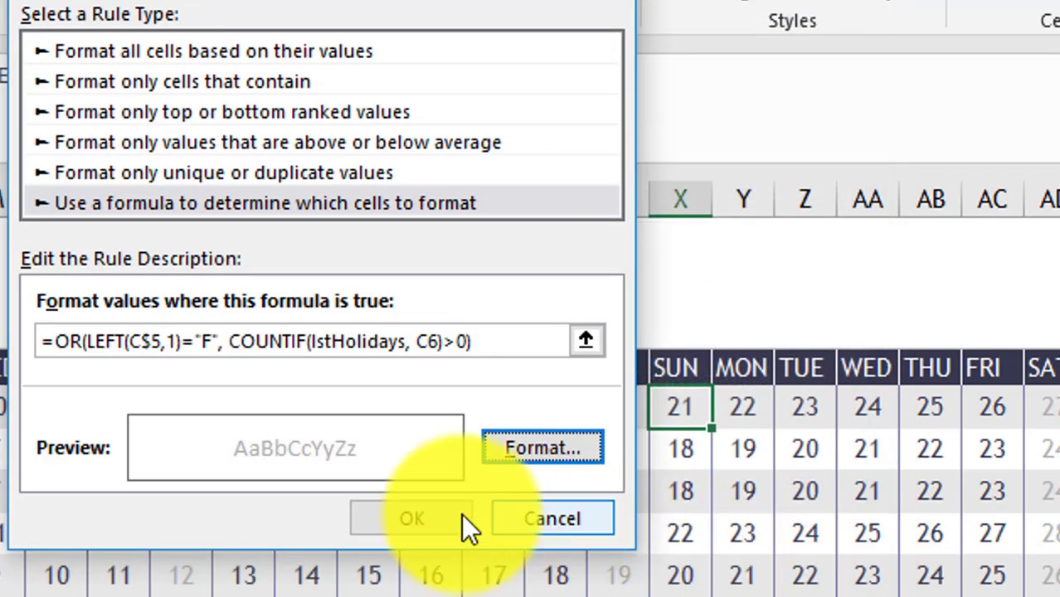
left_click(375, 513)
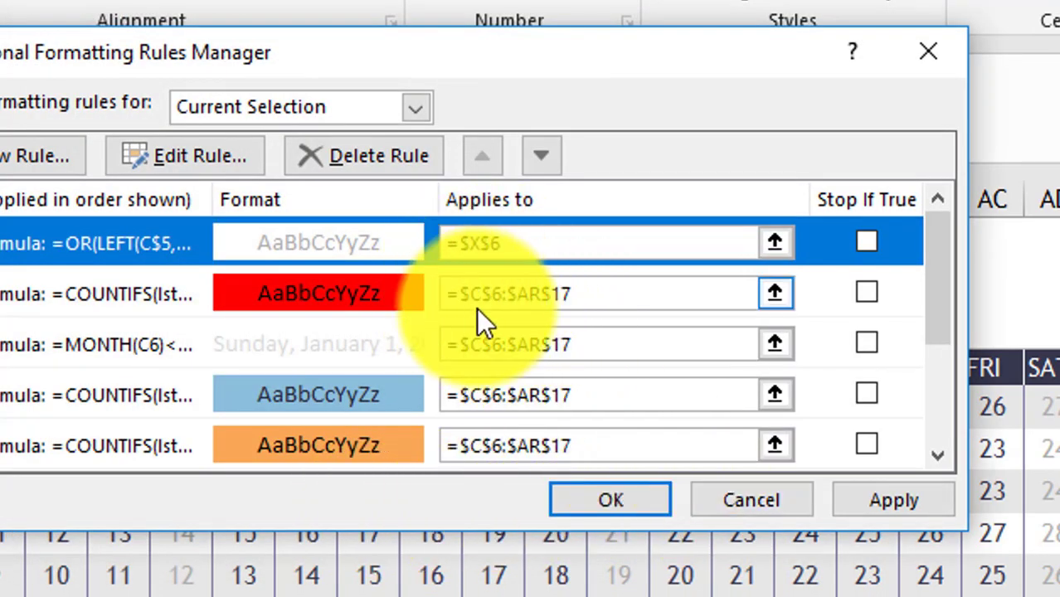
- Replace the first rule's $X$6 range with the second rule's =$C$6:$AR$17, then apply
double_click(544, 288)
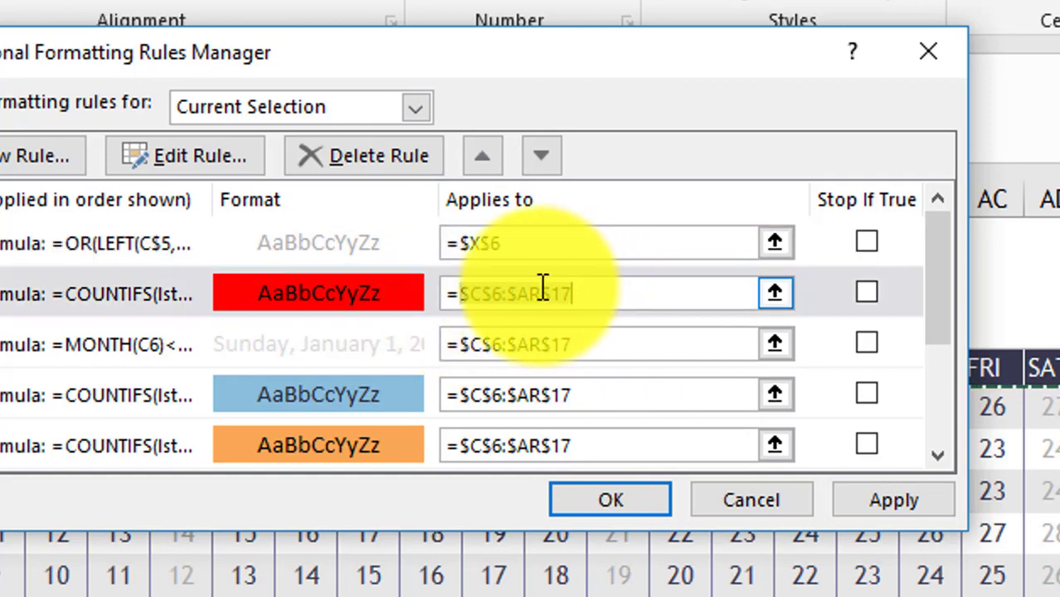
right_click(543, 288)
left_click(596, 348)
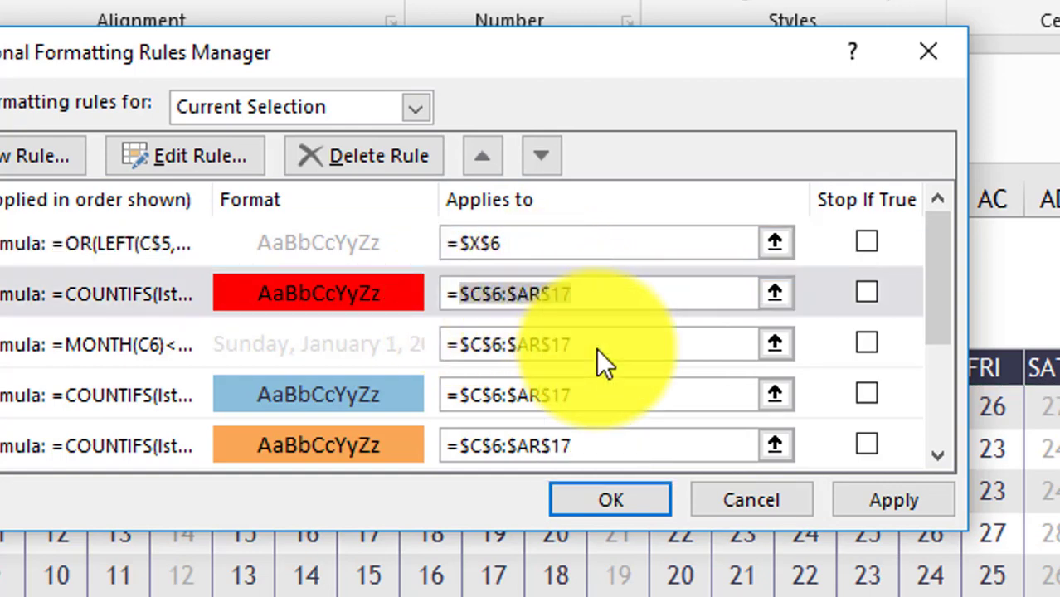
double_click(463, 243)
right_click(478, 240)
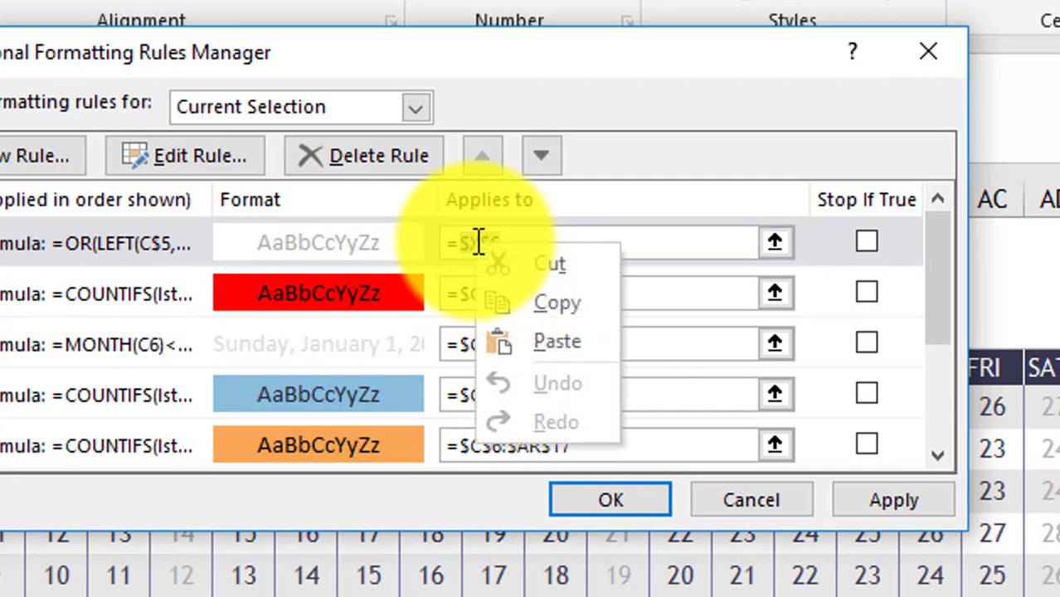
left_click(567, 346)
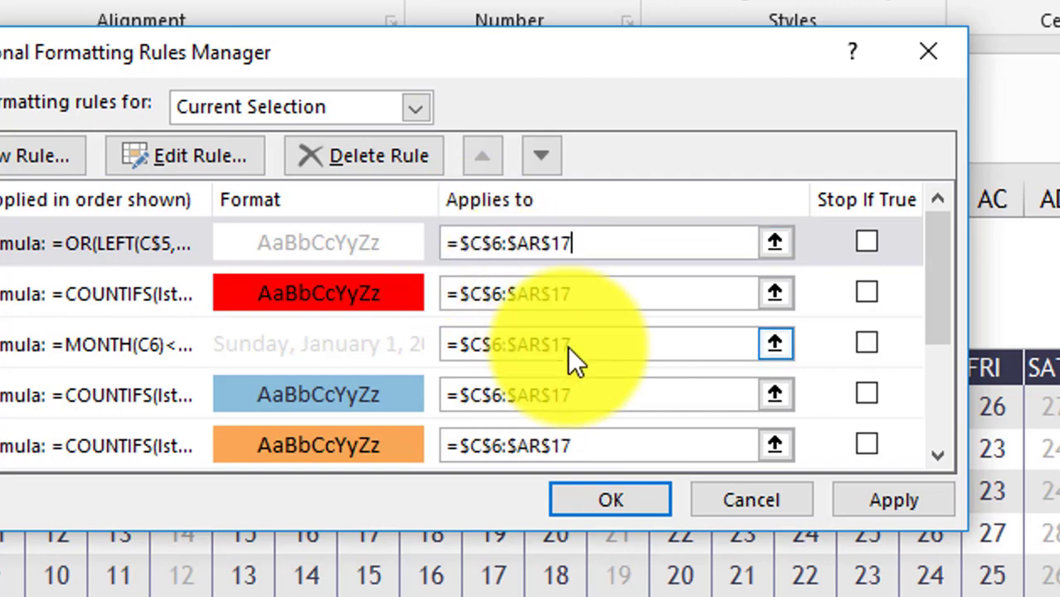
left_click(909, 497)
left_click(620, 499)
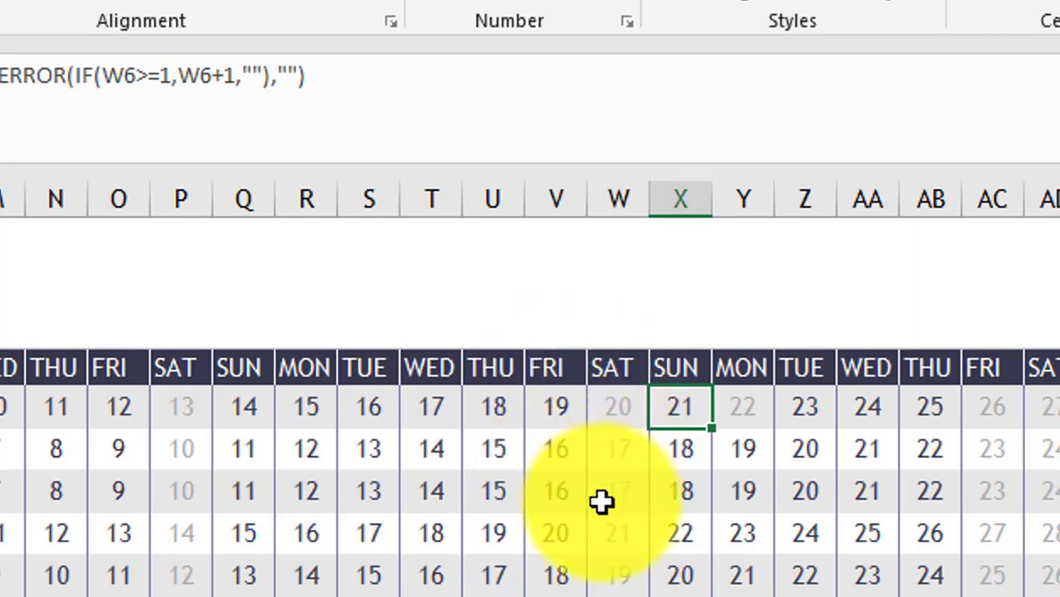
- Open the first rule and fix its broken references back to C$5 and C3
left_click(697, 6)
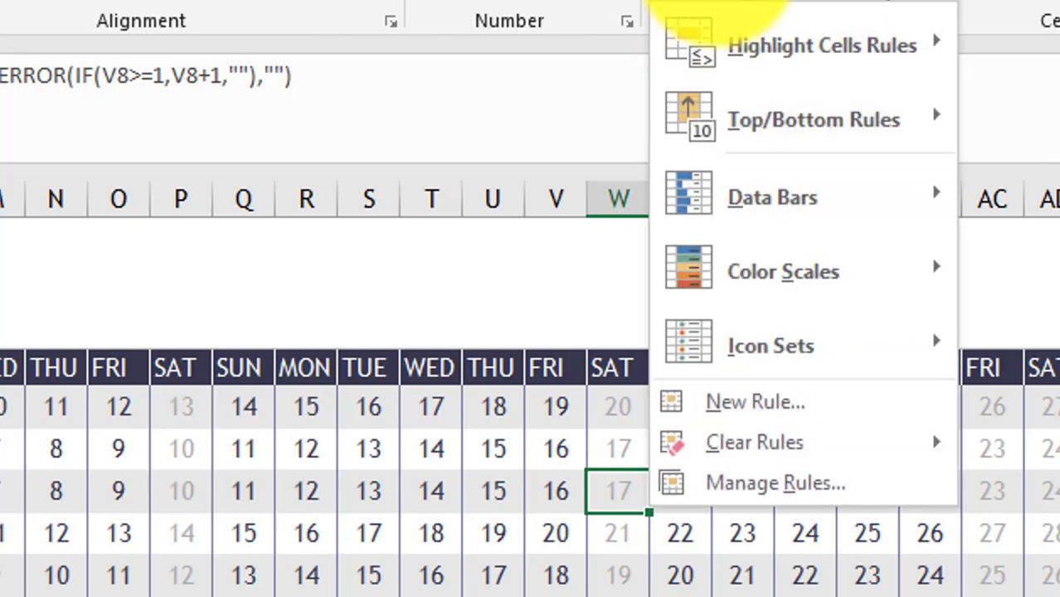
left_click(771, 486)
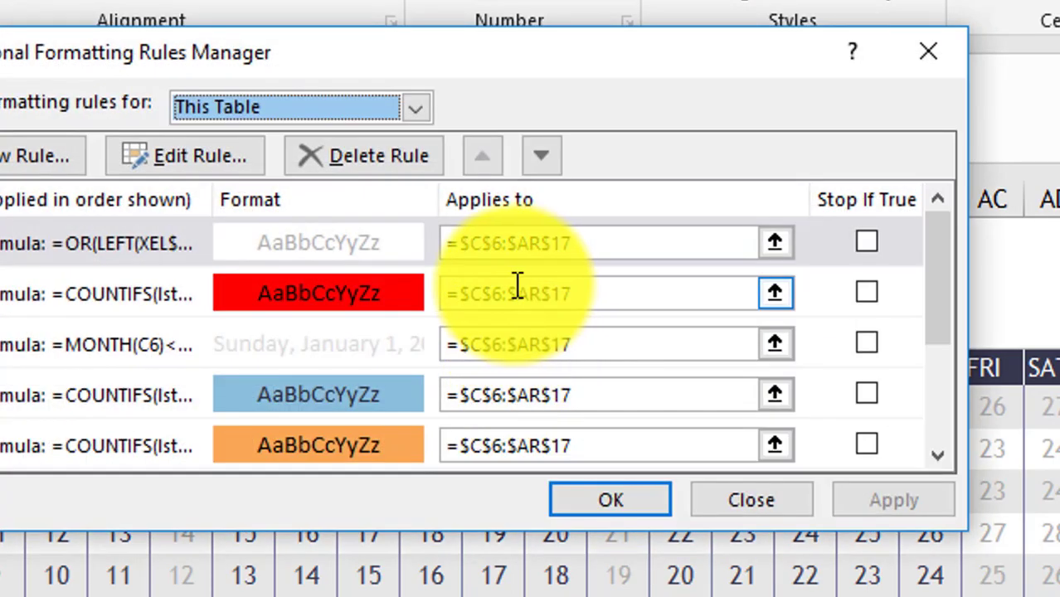
double_click(318, 243)
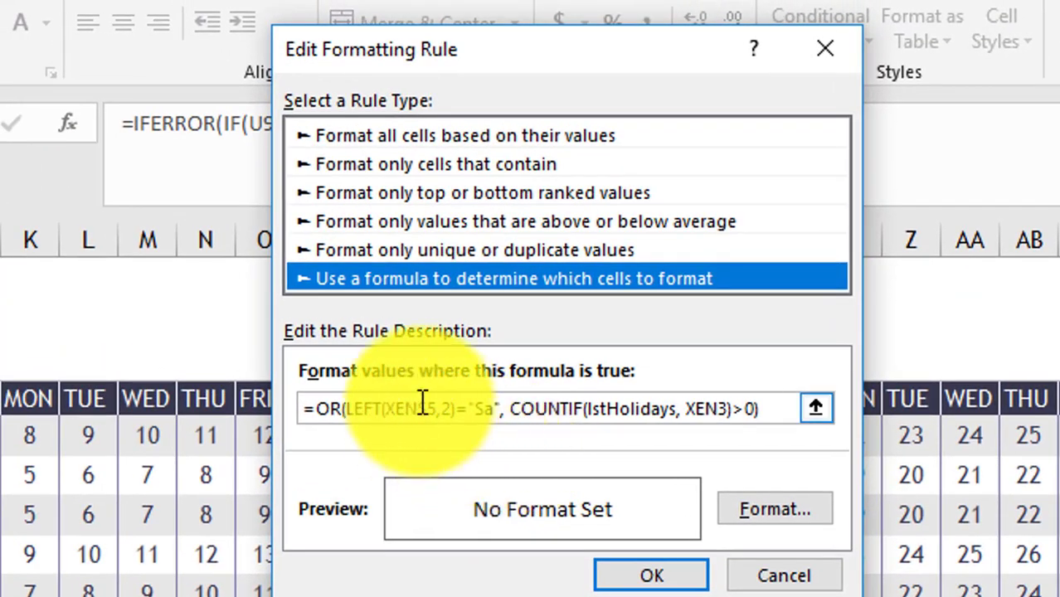
left_click(418, 408)
key("BackSpace")
key("BackSpace")
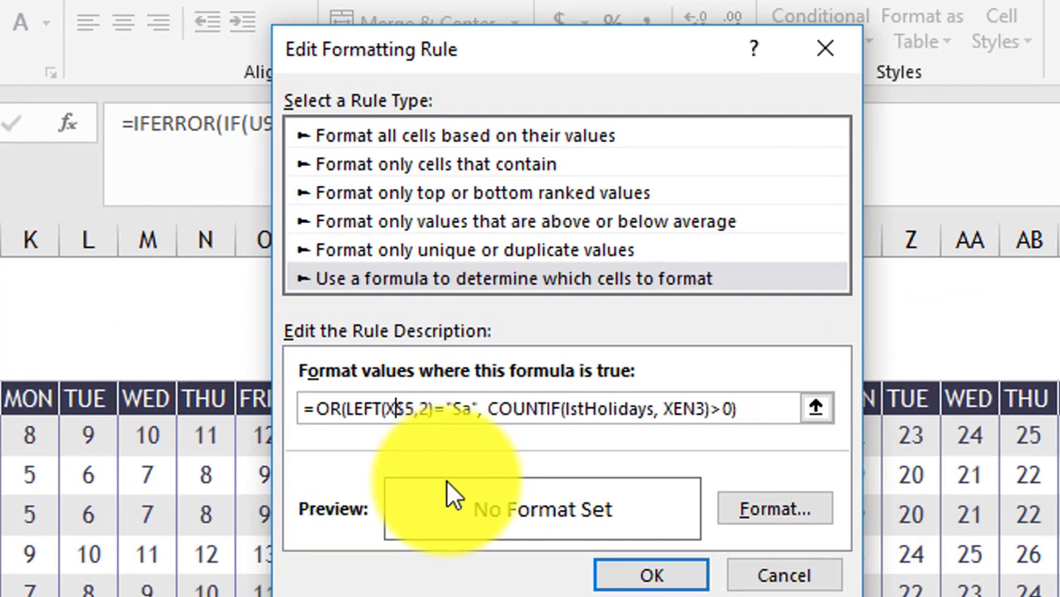
key("BackSpace")
type("C")
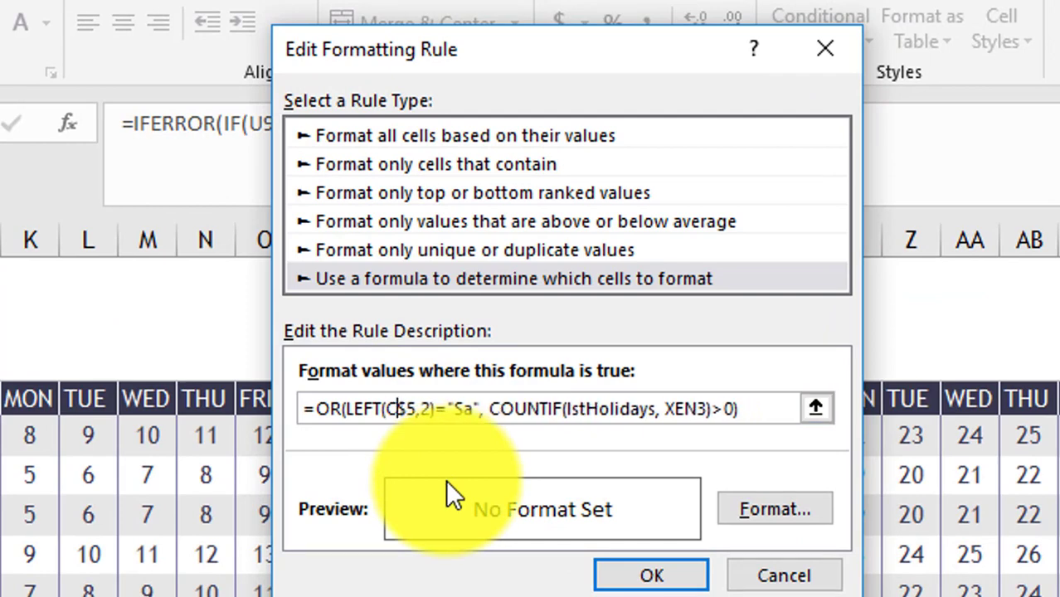
left_click(699, 411)
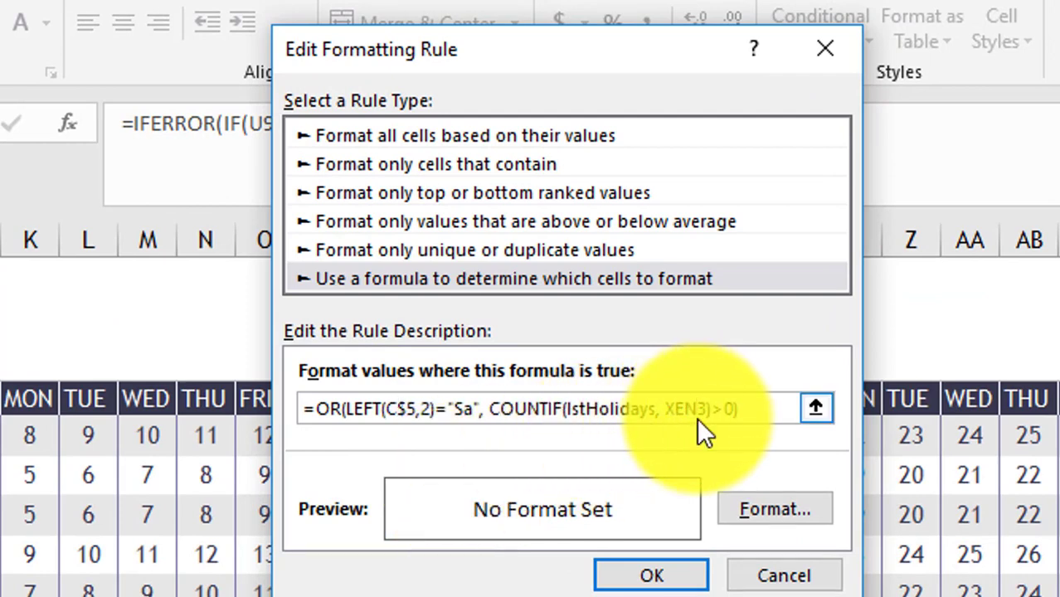
key("BackSpace")
key("BackSpace")
- Set the rule's font colour to grey
left_click(764, 509)
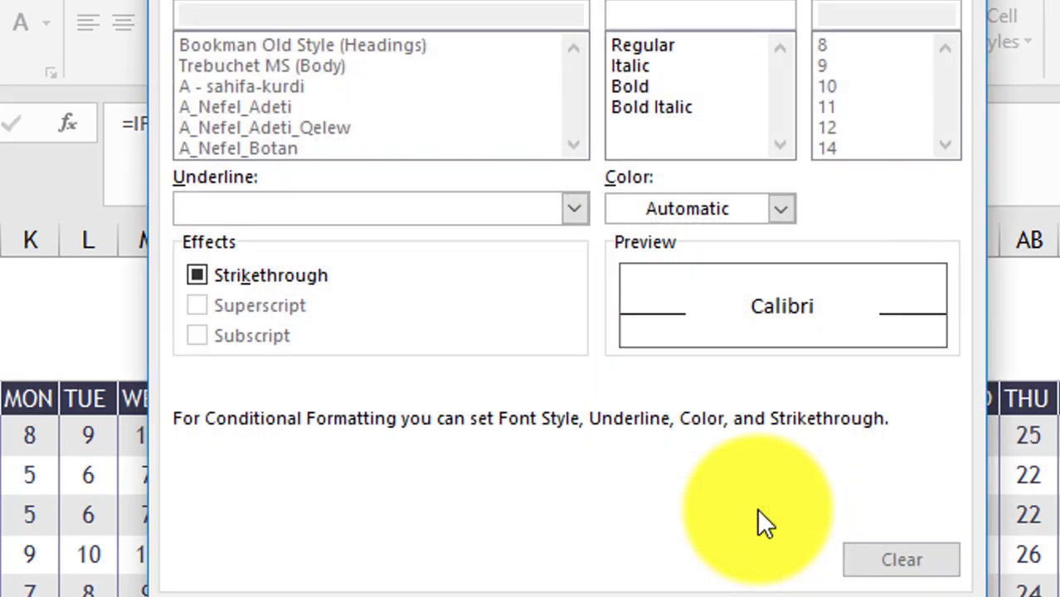
left_click(780, 208)
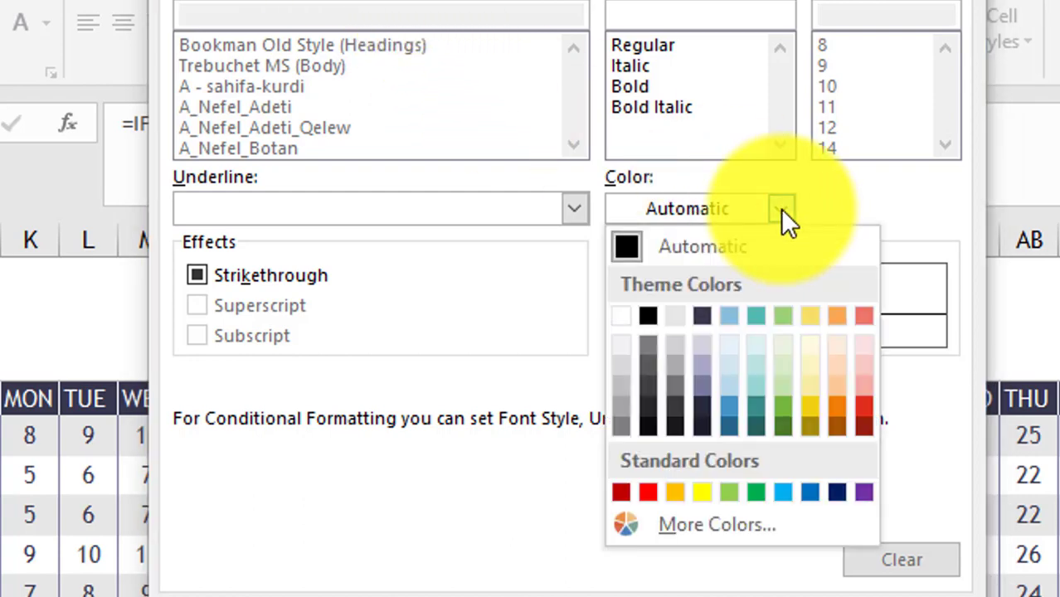
left_click(684, 365)
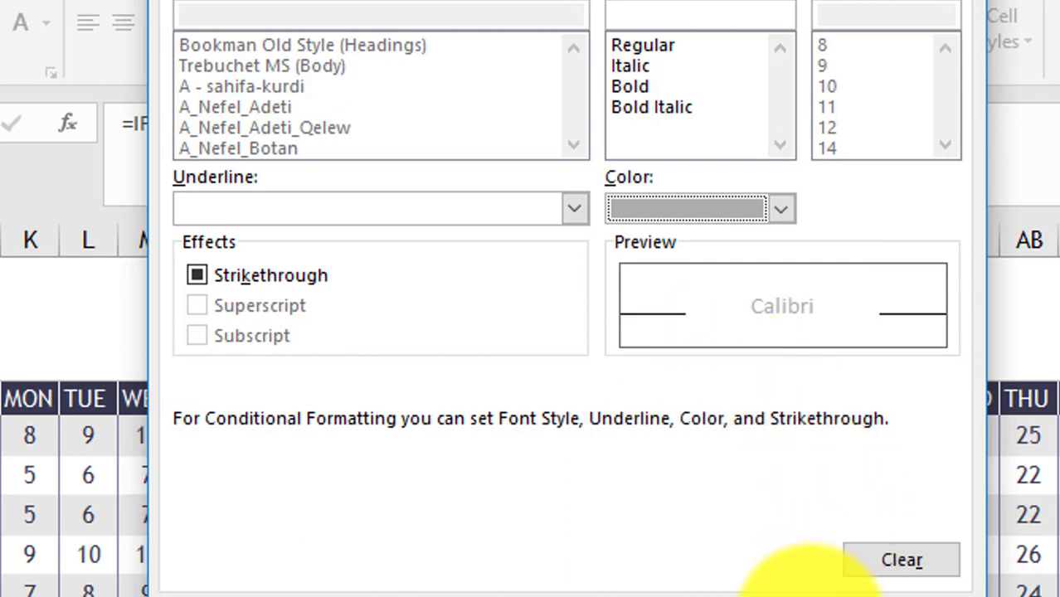
left_click(813, 593)
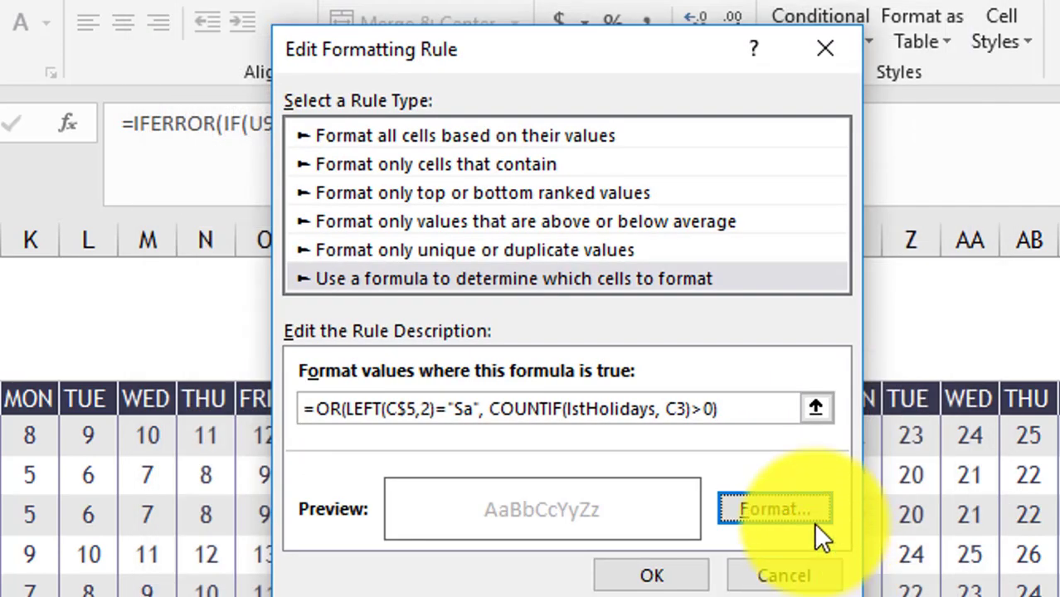
- Change "Sa" to "F" and the LEFT count 2 to 1, then apply the corrected rule
left_click(461, 408)
key("BackSpace")
key("BackSpace")
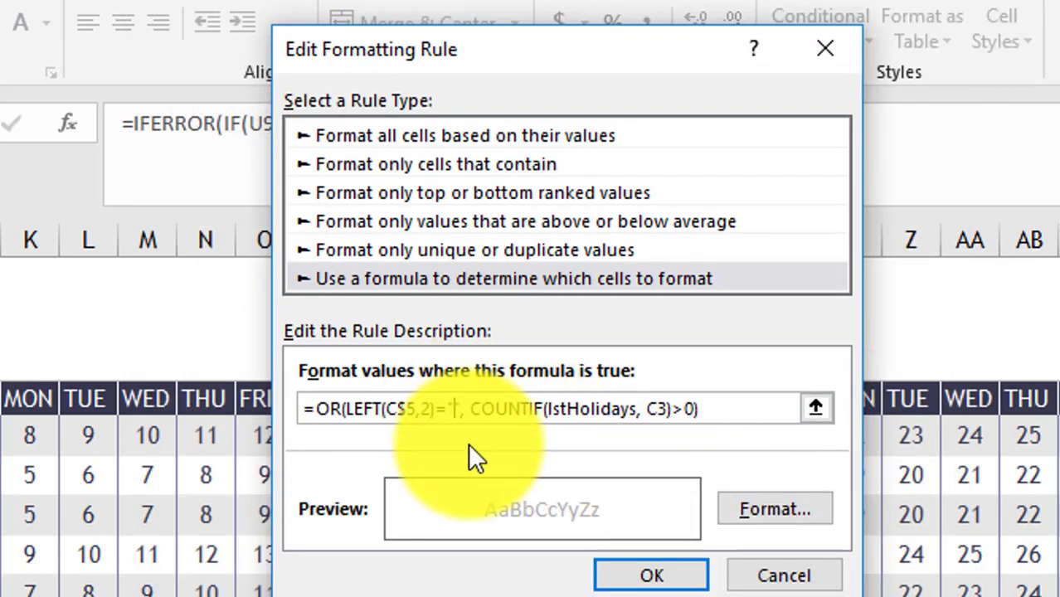
type("F")
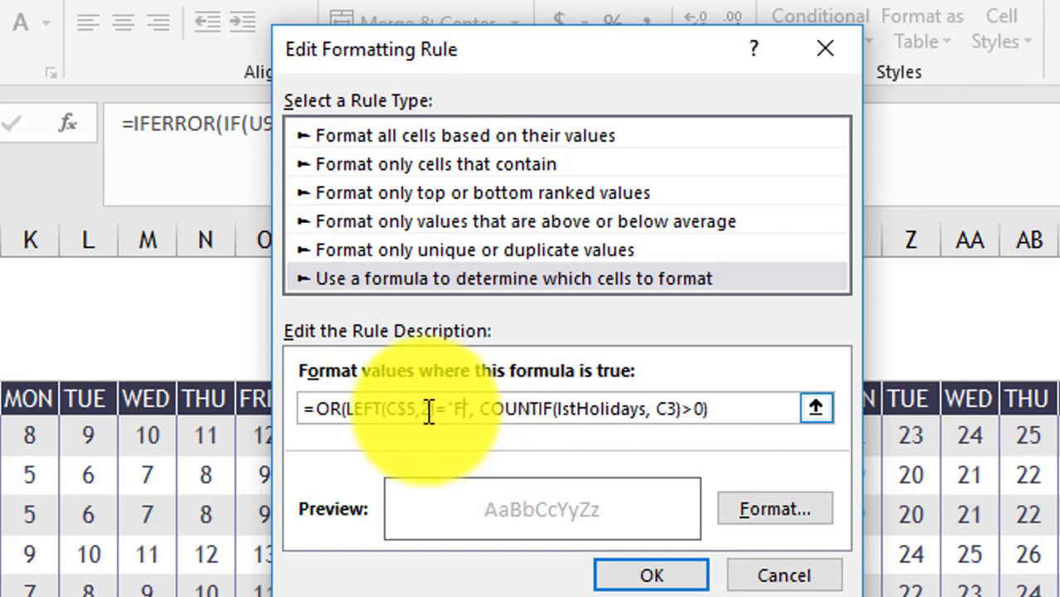
left_click(426, 409)
key("BackSpace")
type("1")
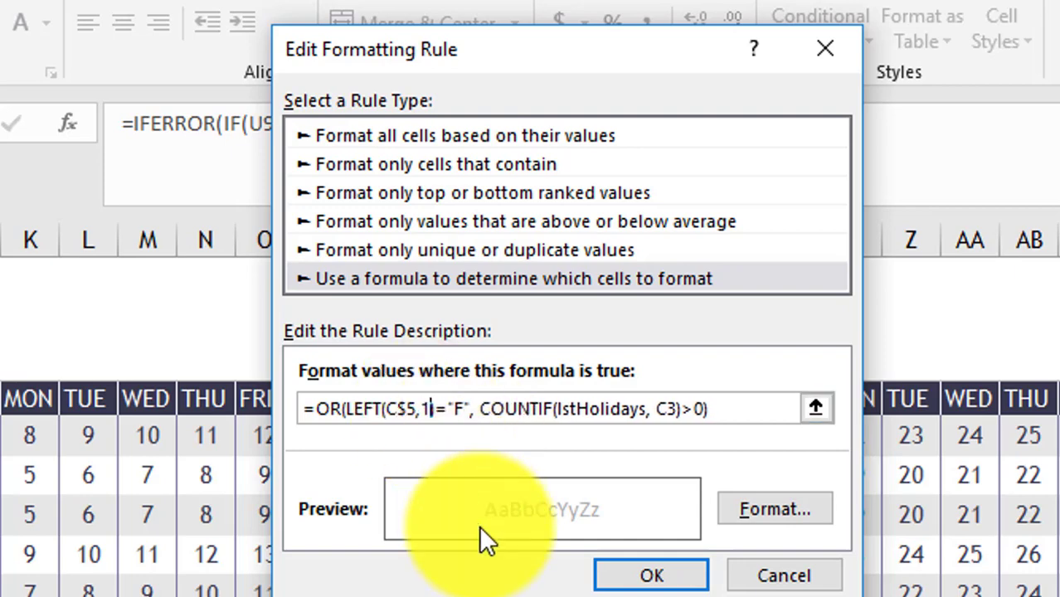
left_click(640, 575)
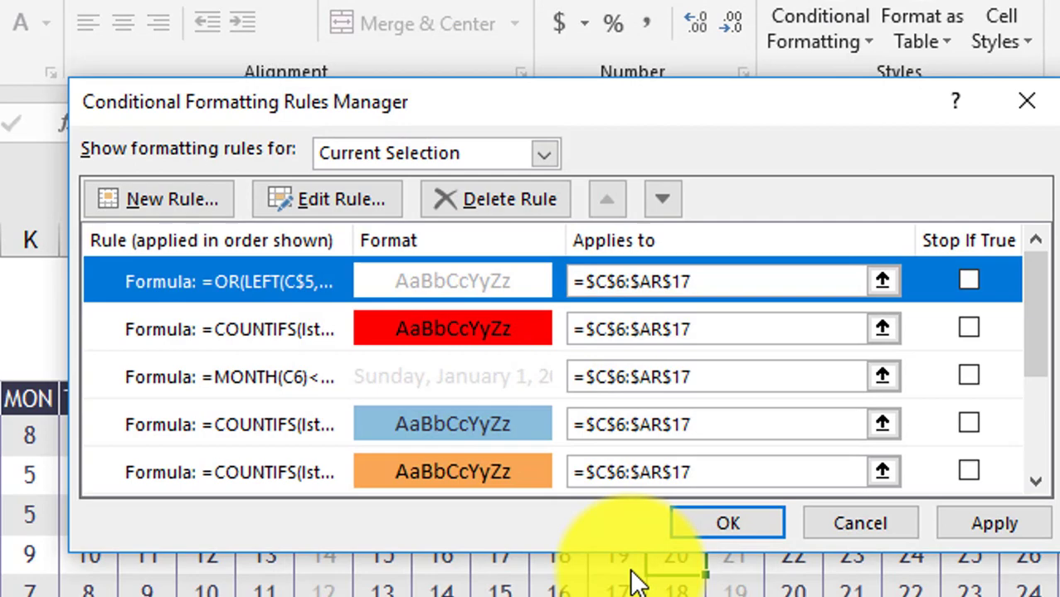
left_click(954, 516)
left_click(730, 523)
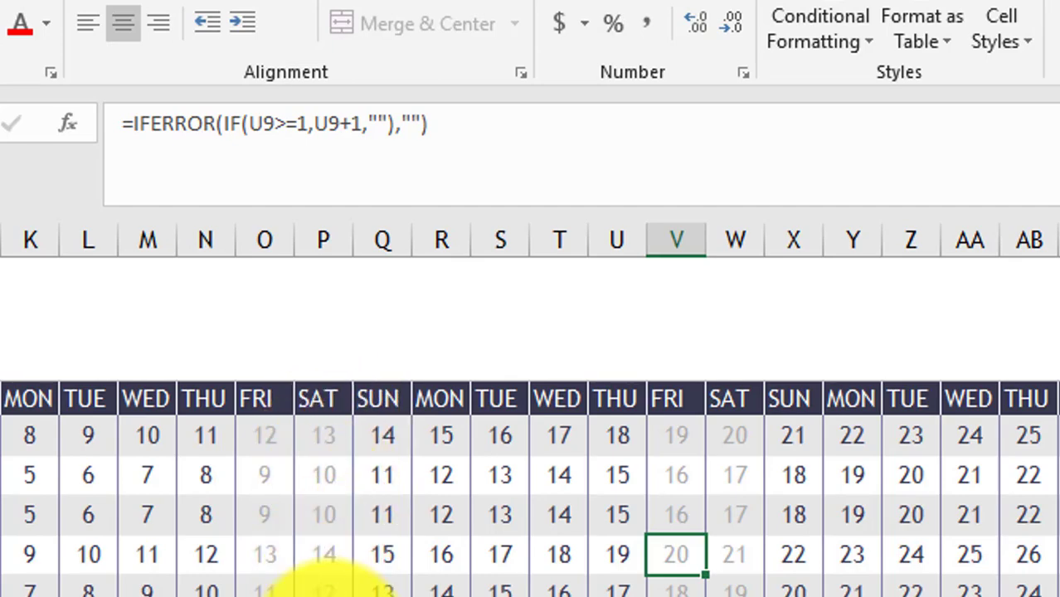
scroll(323, 585, "up", 1)
scroll(324, 585, "left", 5)
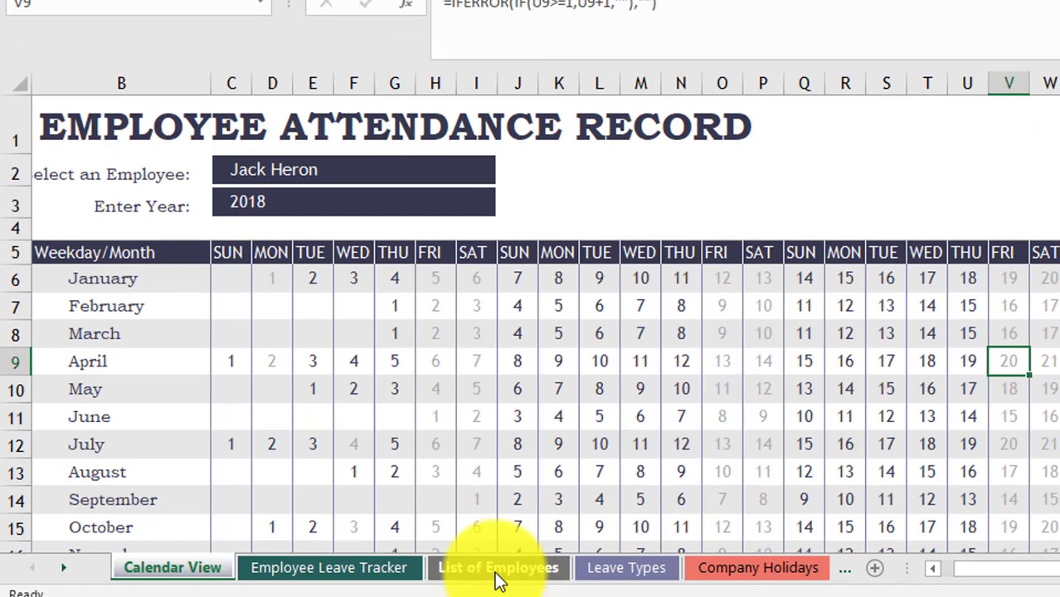
- On List of Employees, resize the table to end at Column3 and widen Column1–Column3
left_click(496, 571)
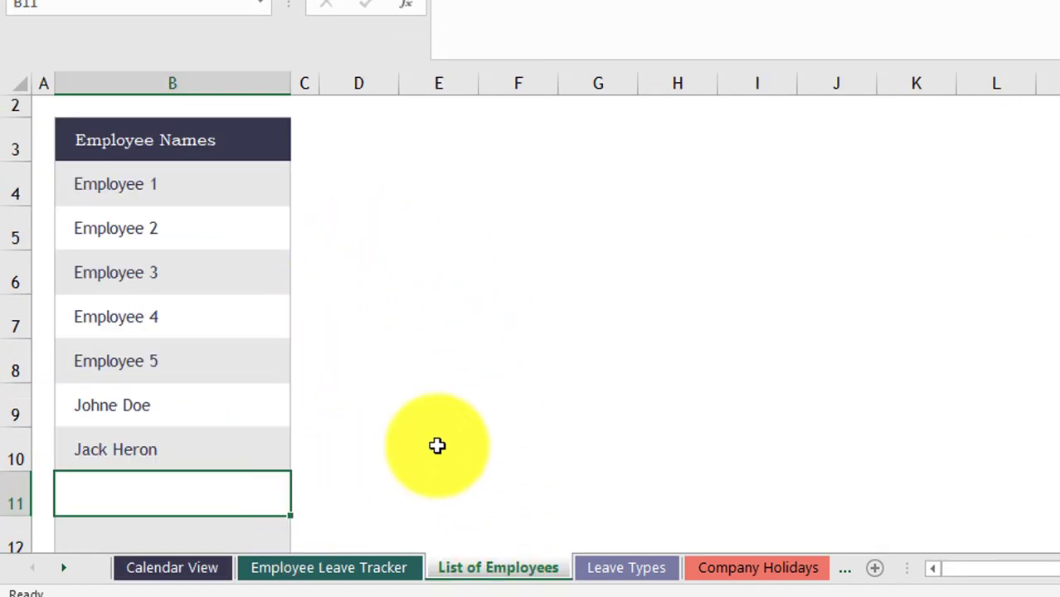
scroll(438, 445, "down", 1)
left_click_drag(284, 446, 547, 465)
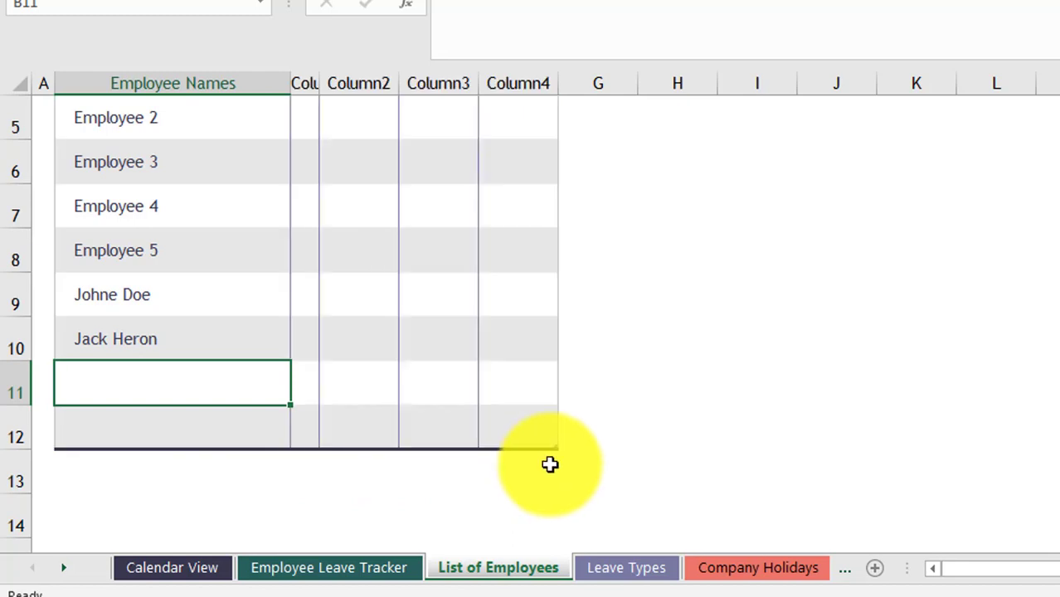
left_click_drag(552, 448, 461, 444)
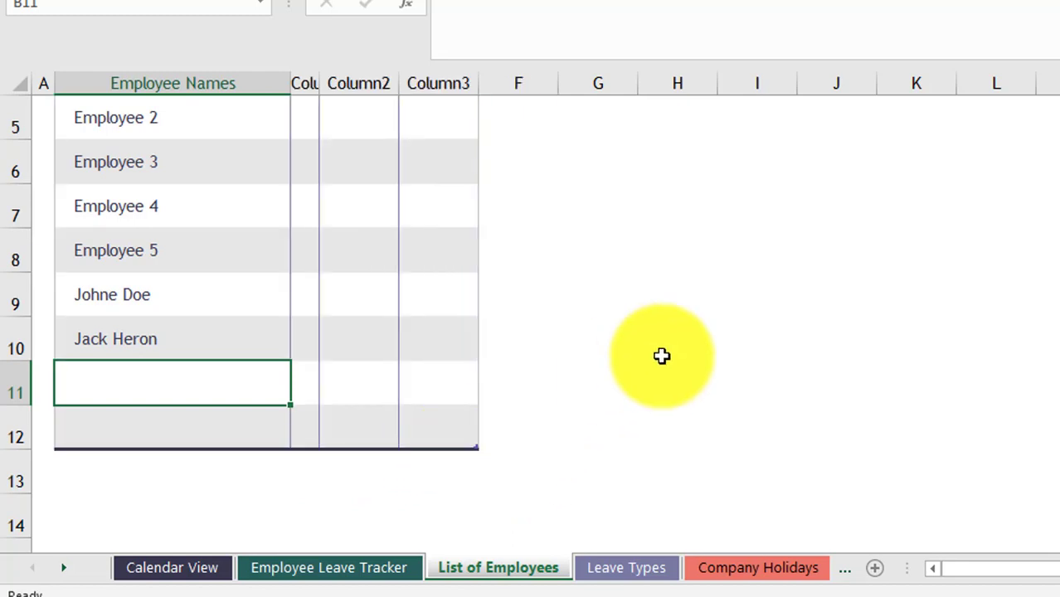
scroll(661, 356, "up", 2)
left_click_drag(317, 84, 457, 91)
left_click_drag(540, 86, 560, 86)
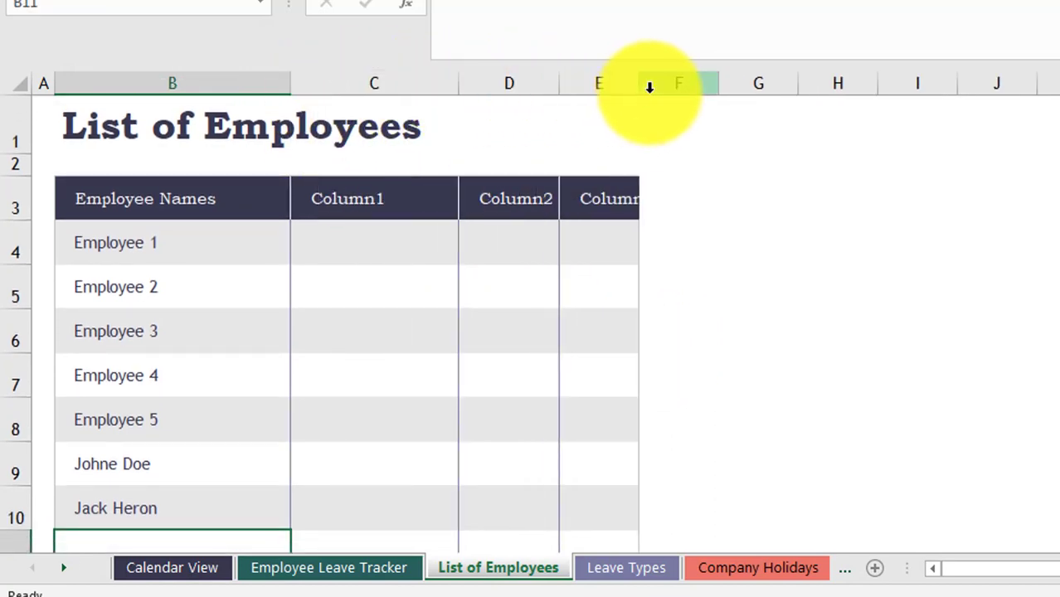
left_click_drag(639, 86, 722, 102)
- Rename the Column1 header to Postion and type Employee NO in the next header
left_click(357, 199)
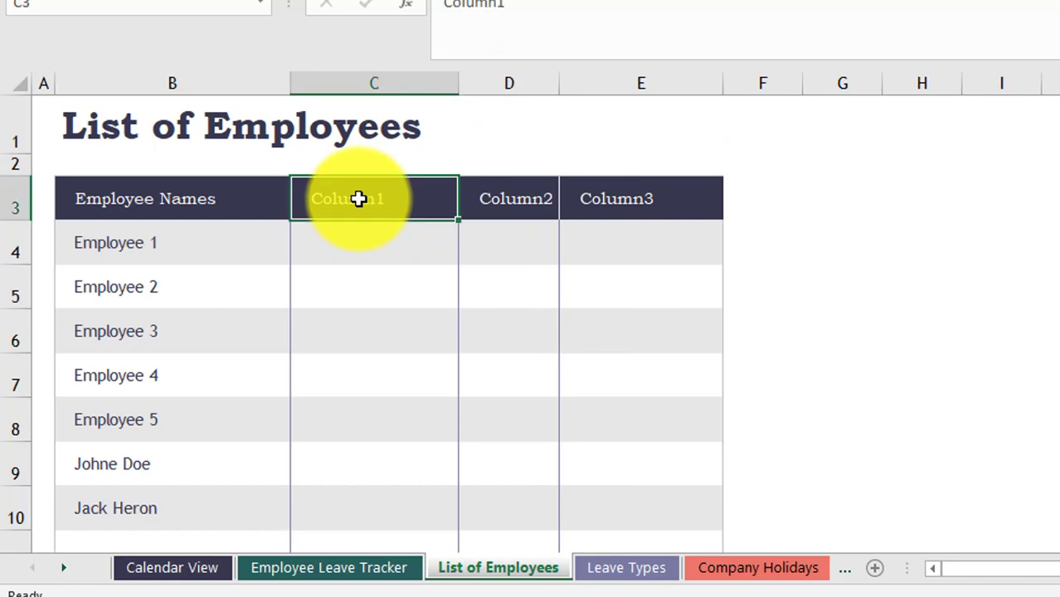
type("Postion")
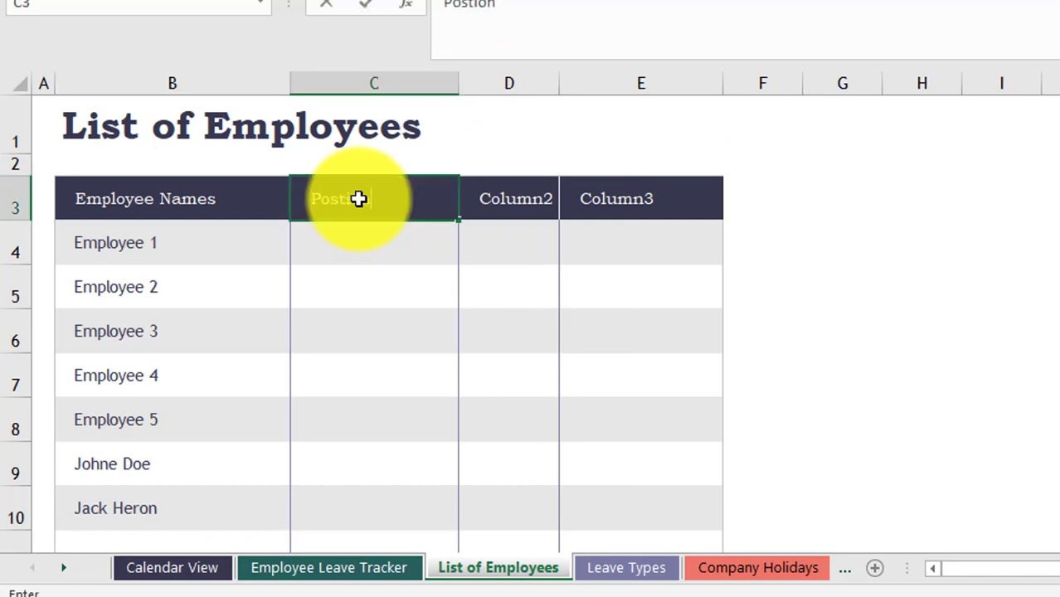
key("Tab")
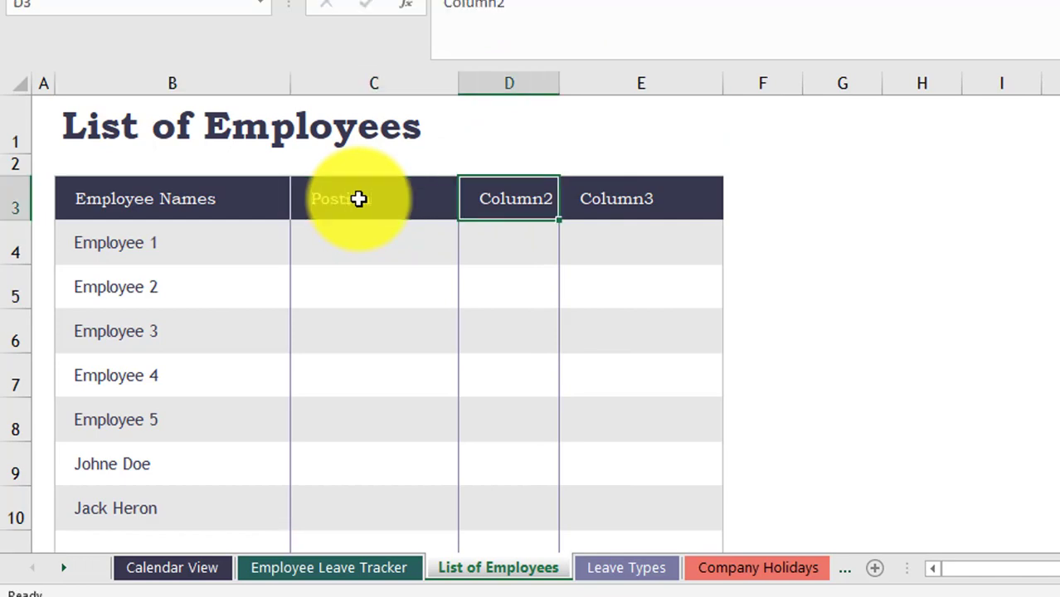
type("Emplo")
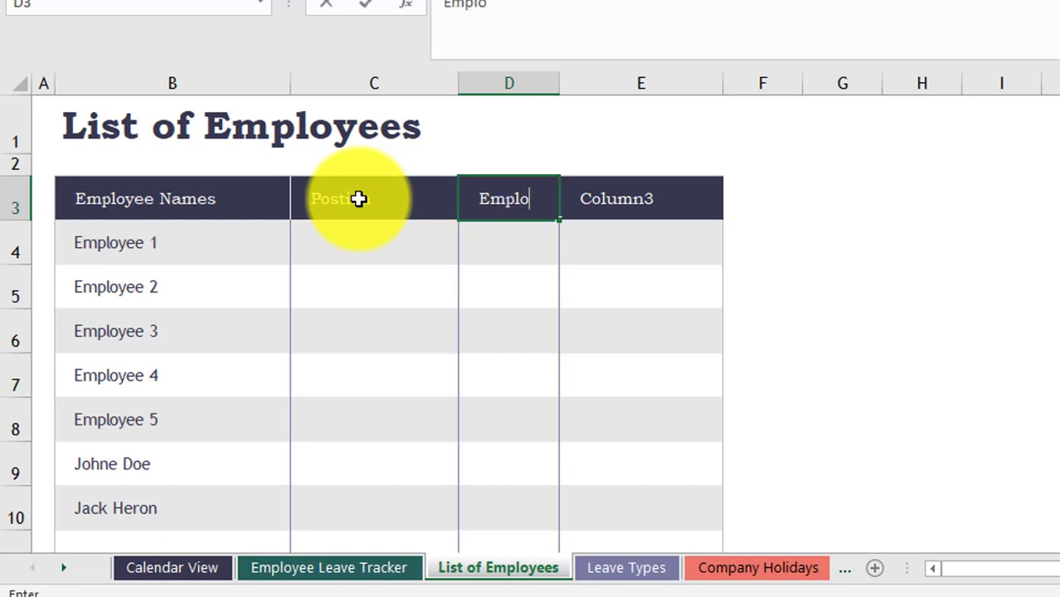
type("yee NO")
- Confirm the Employee NO header, enter HR Manager with number 9865, and autofit column D
key("Return")
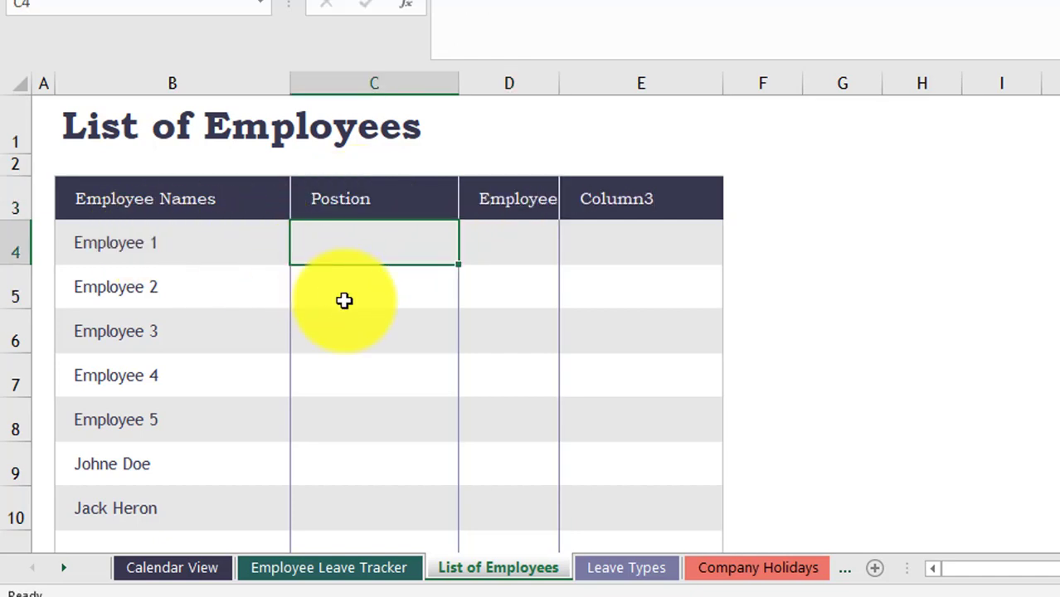
type("HR Manager")
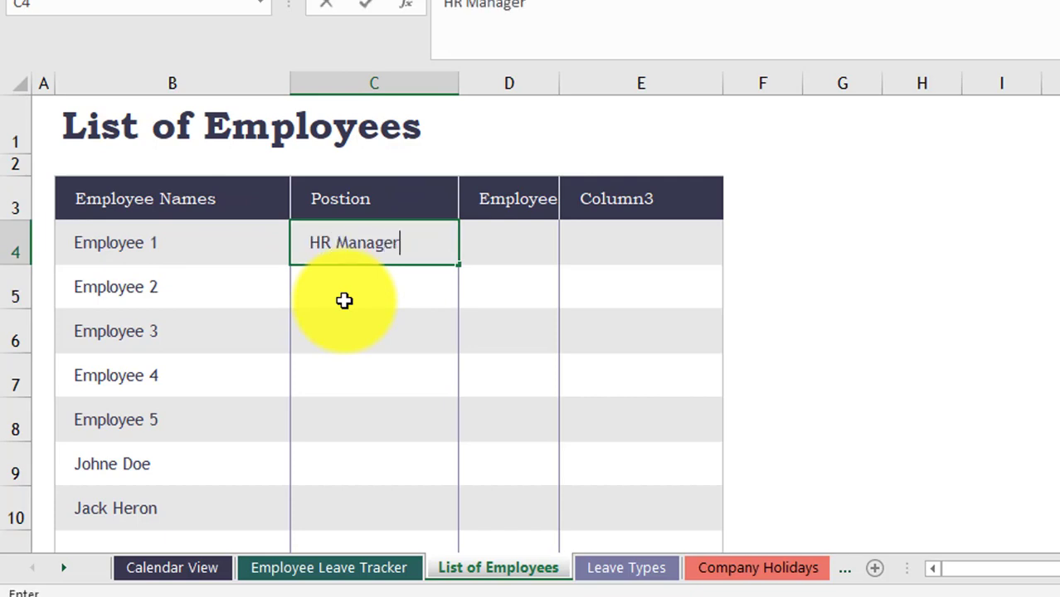
key("Tab")
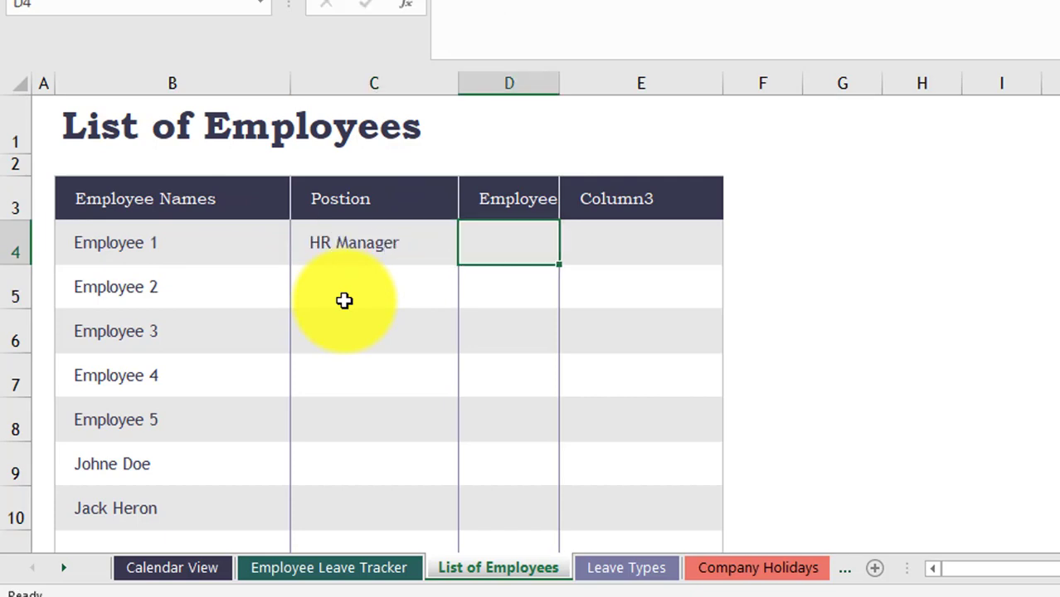
double_click(561, 81)
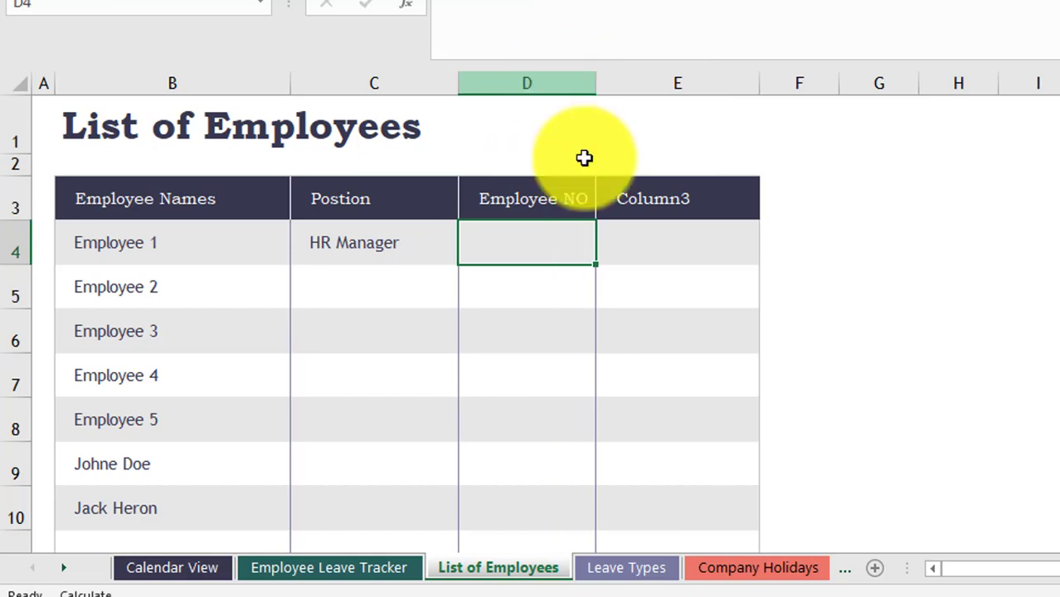
type("9865")
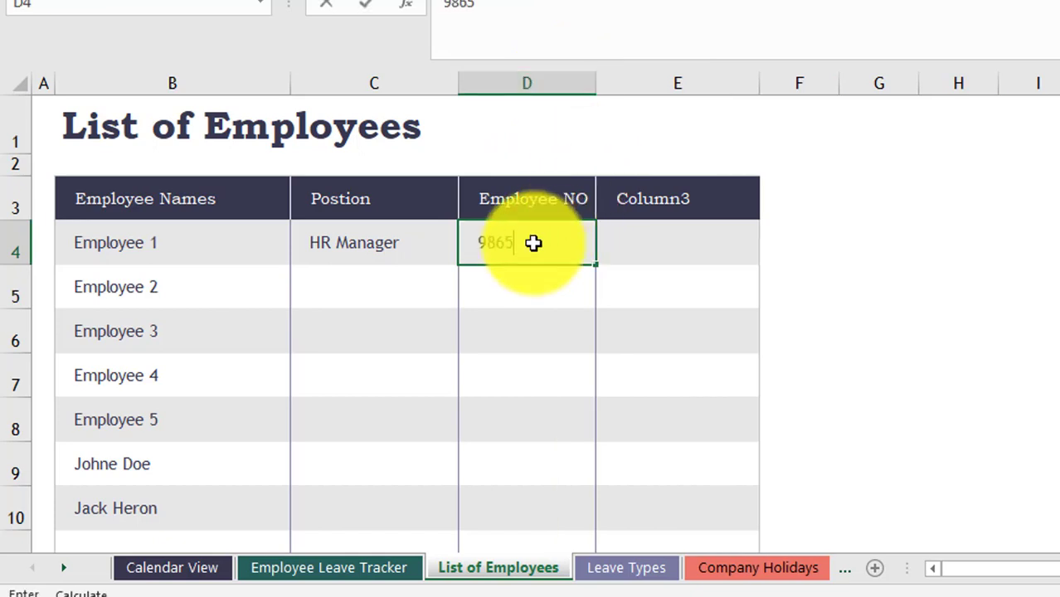
key("Return")
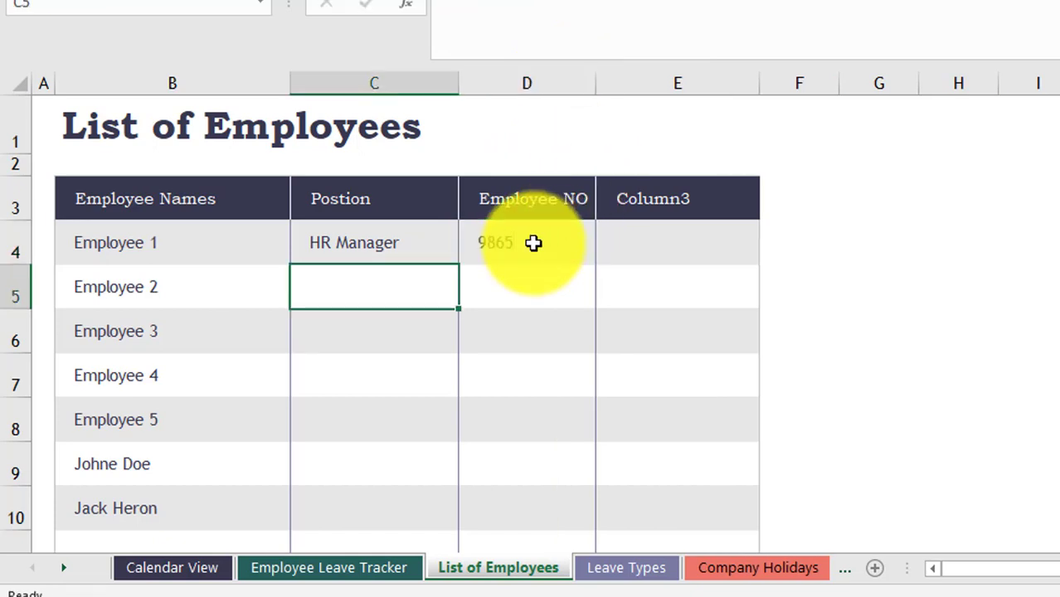
- Enter IT Manager/8845 and Admin Assitant/8855 for Employees 2 and 3, then go to Calendar View
type("IT Manager")
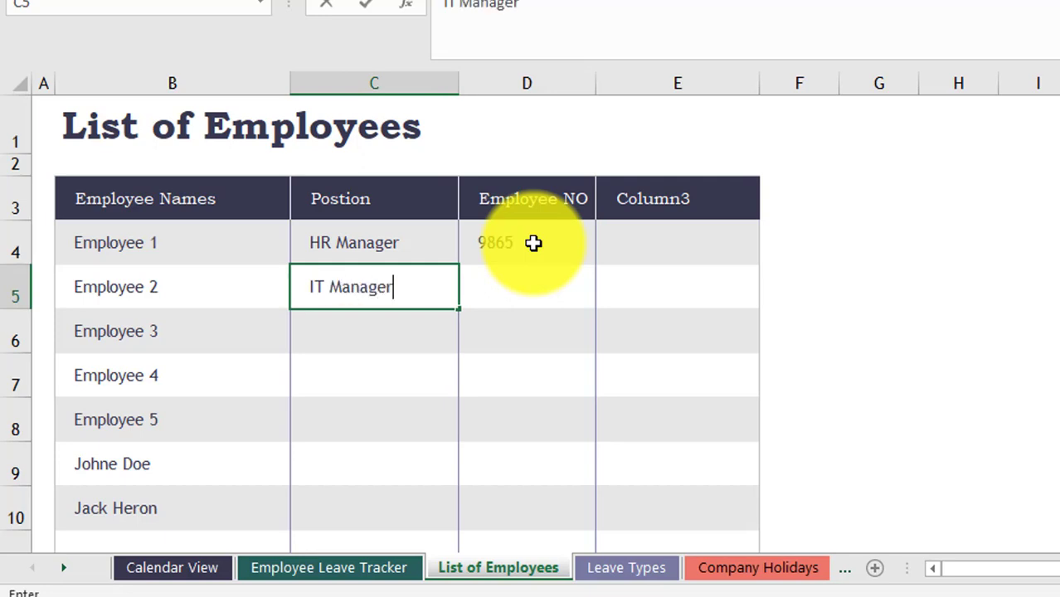
key("Tab")
type("88")
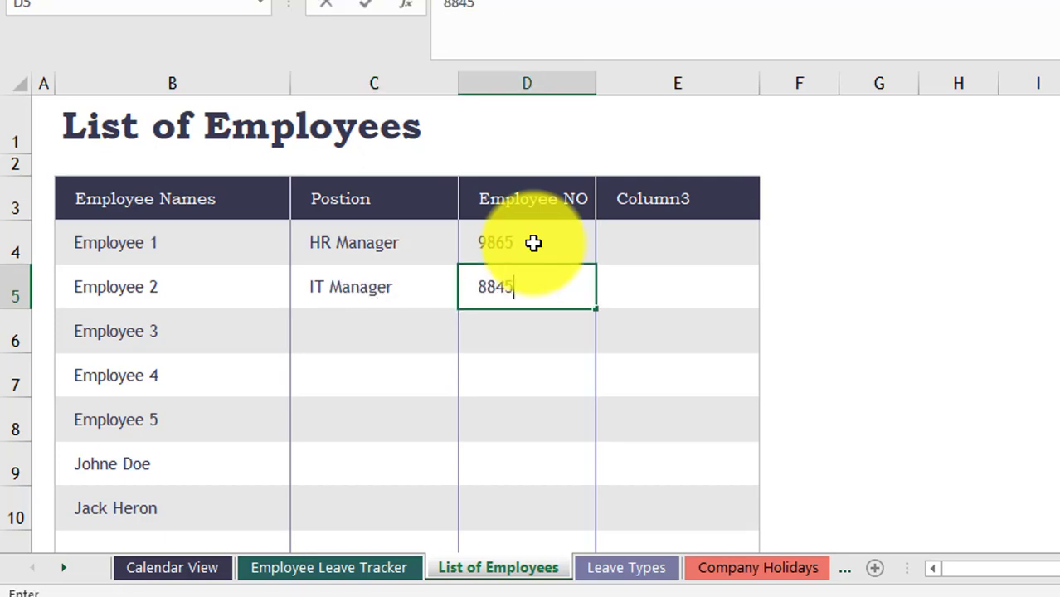
key("Return")
type("Admin Assitant")
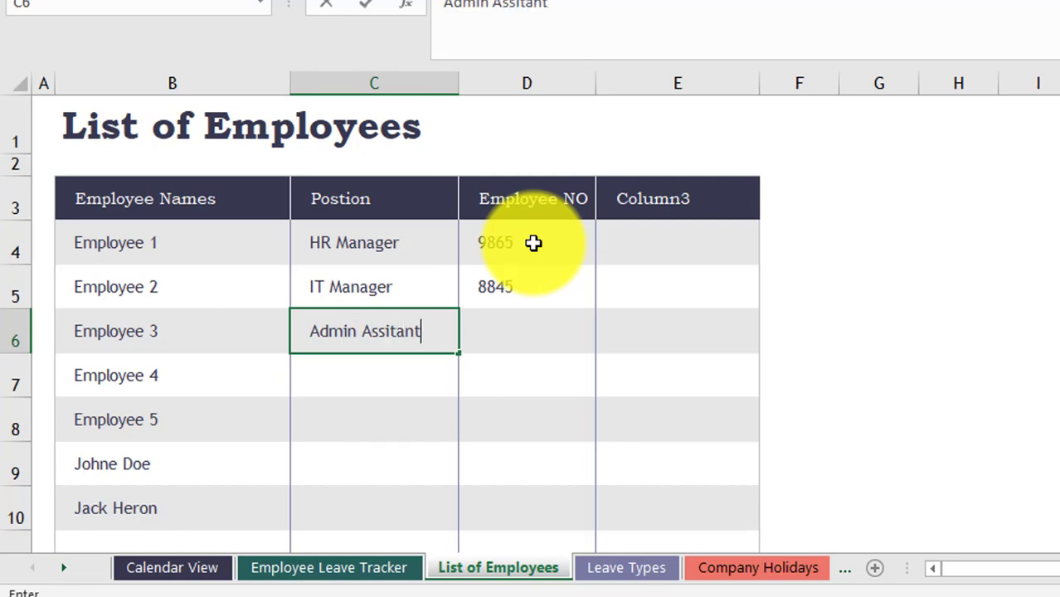
key("Tab")
type("885")
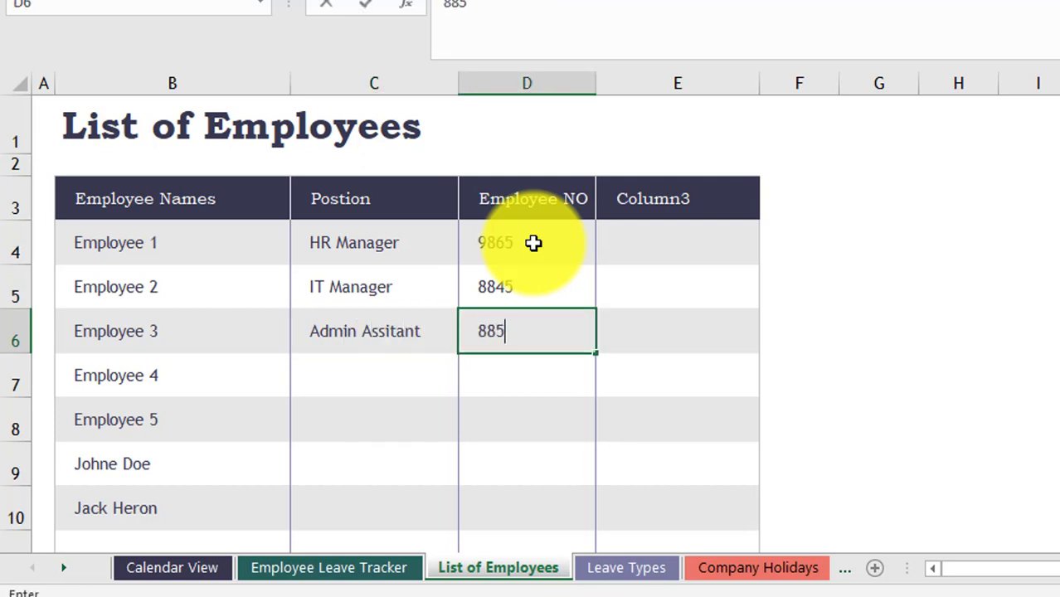
left_click(618, 382)
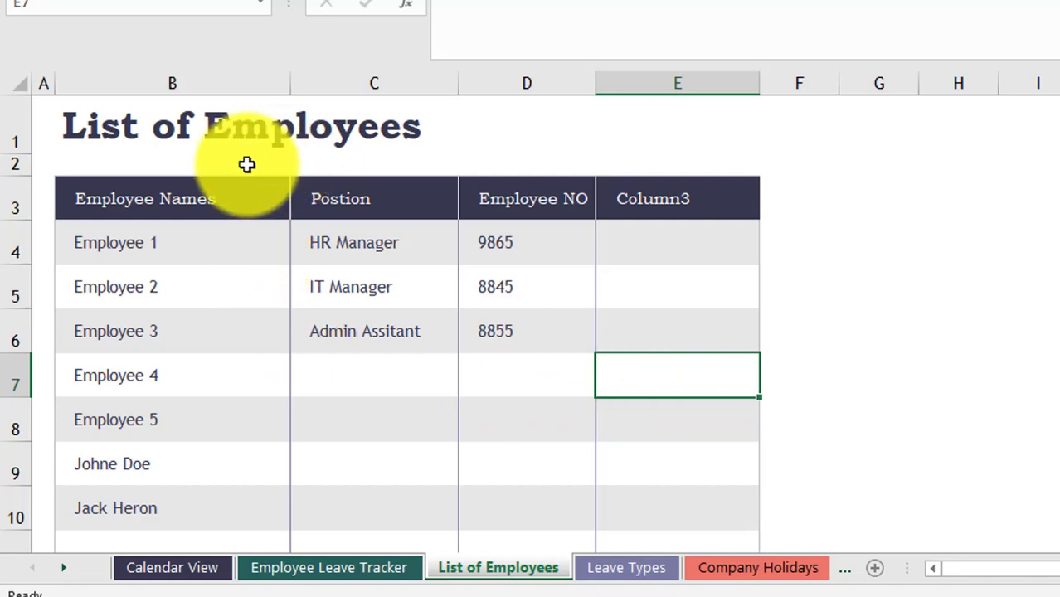
left_click(359, 205)
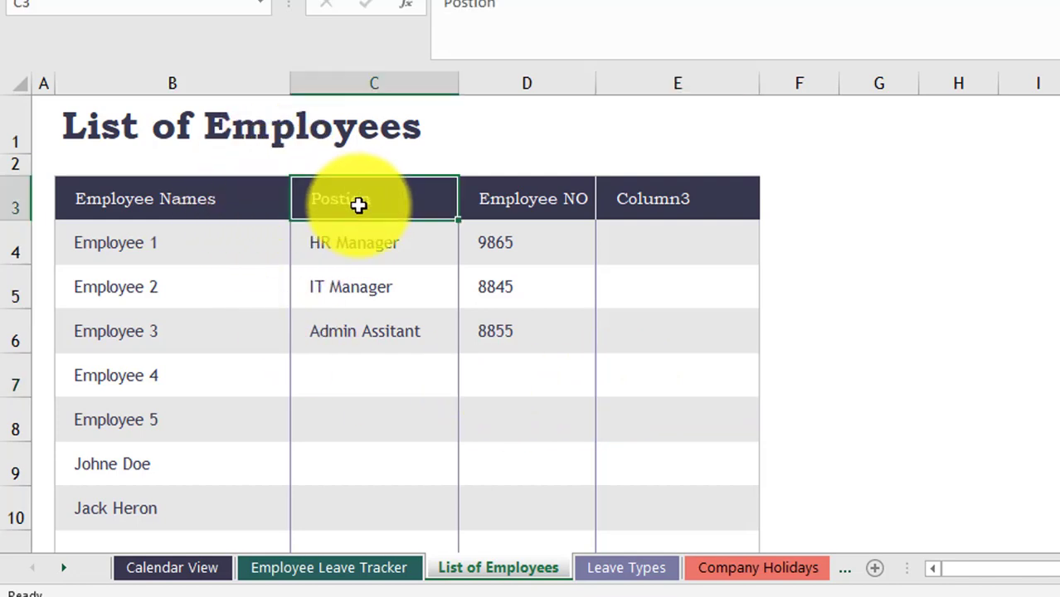
left_click(497, 205)
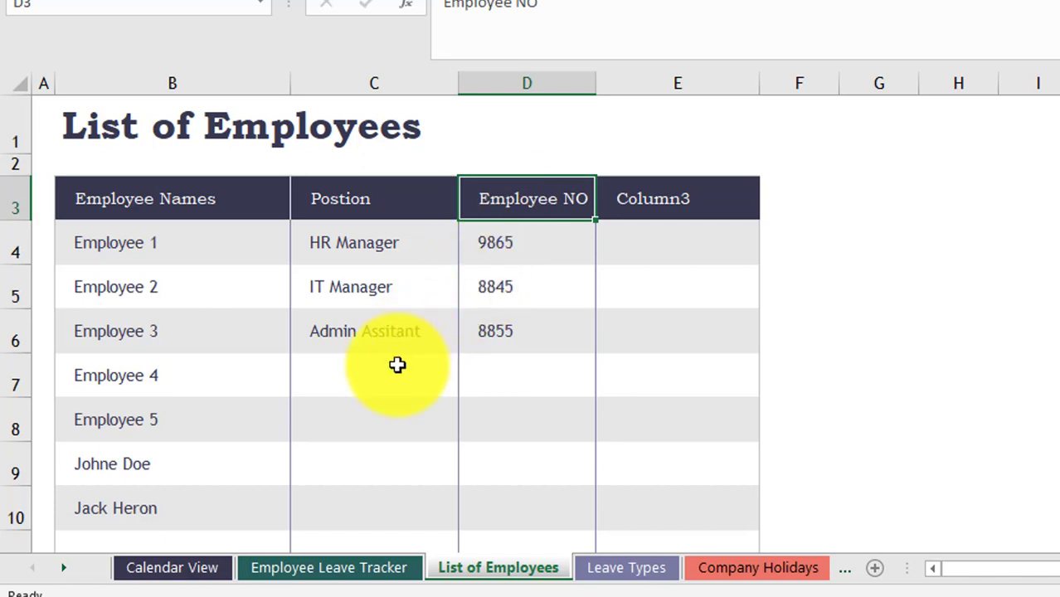
left_click(212, 570)
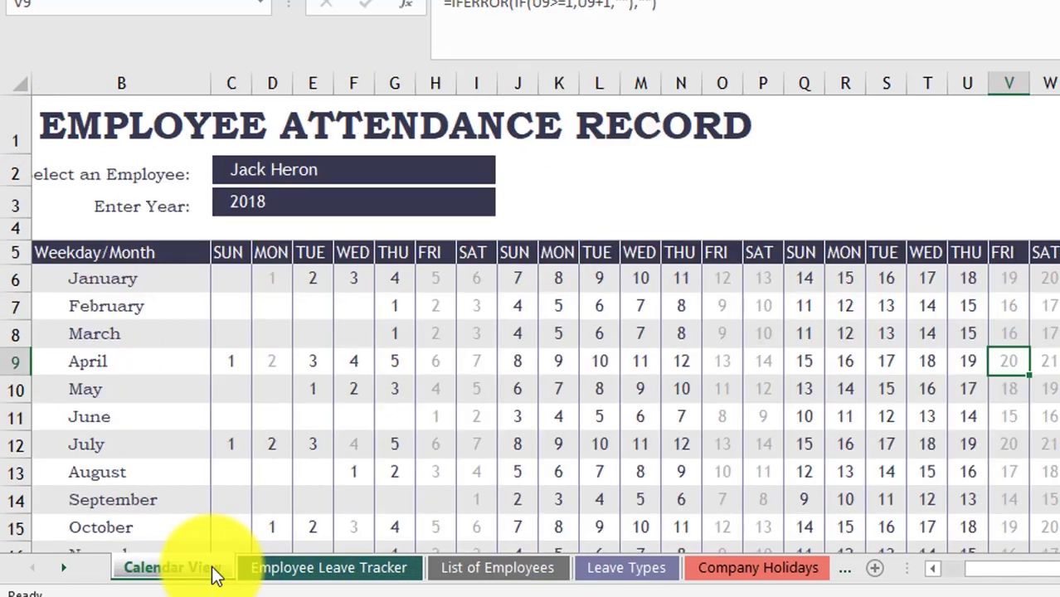
- Type the label 'Postion' into cell K2 of the calendar sheet
left_click(550, 169)
type("Po")
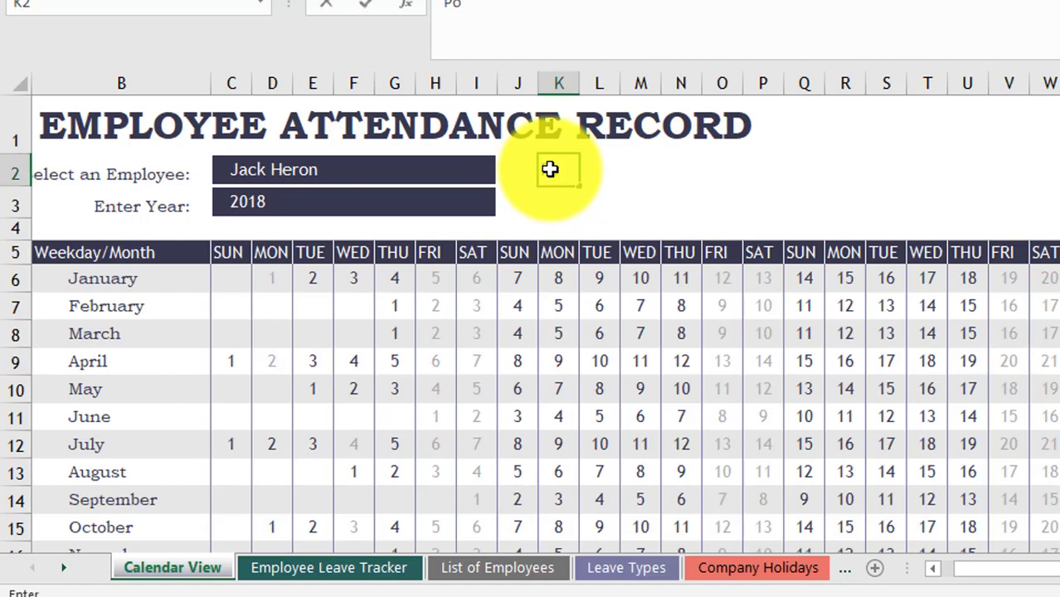
type("stion")
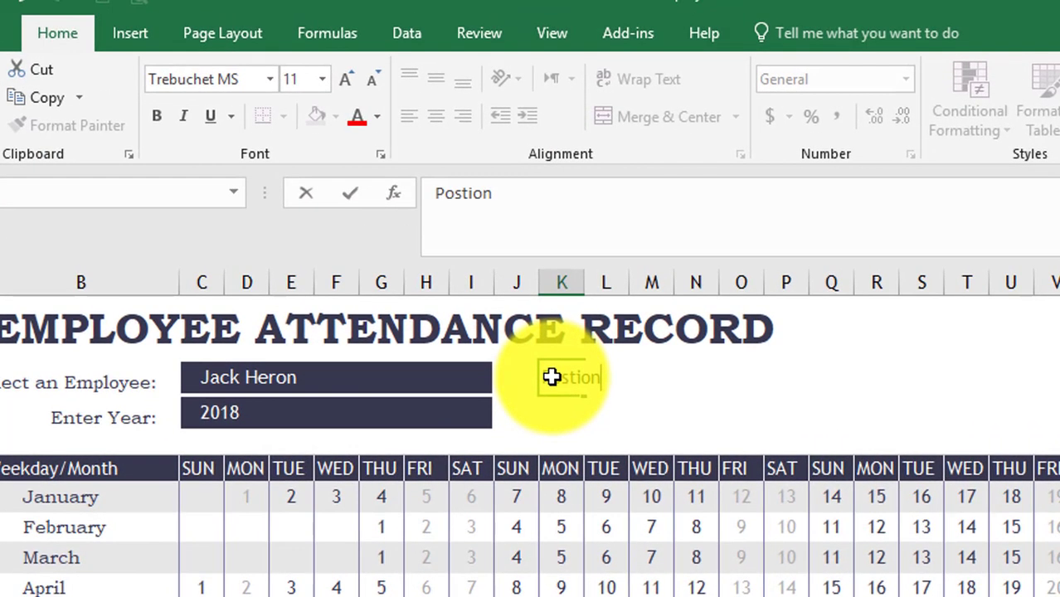
left_click(515, 409)
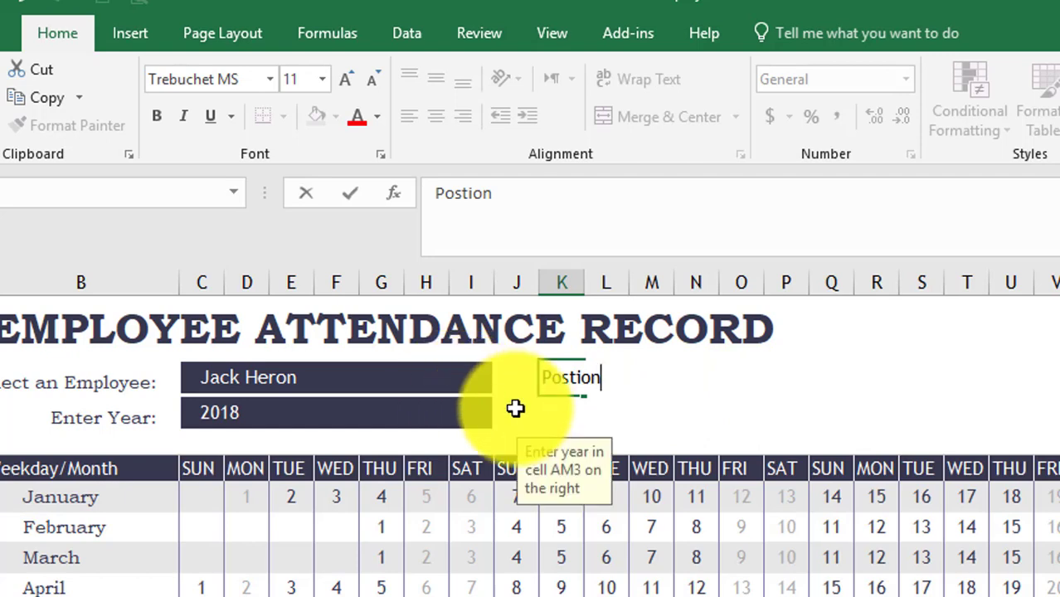
- Use the employee dropdown to try Employee 2, then settle on Employee 5
left_click(465, 378)
left_click(504, 382)
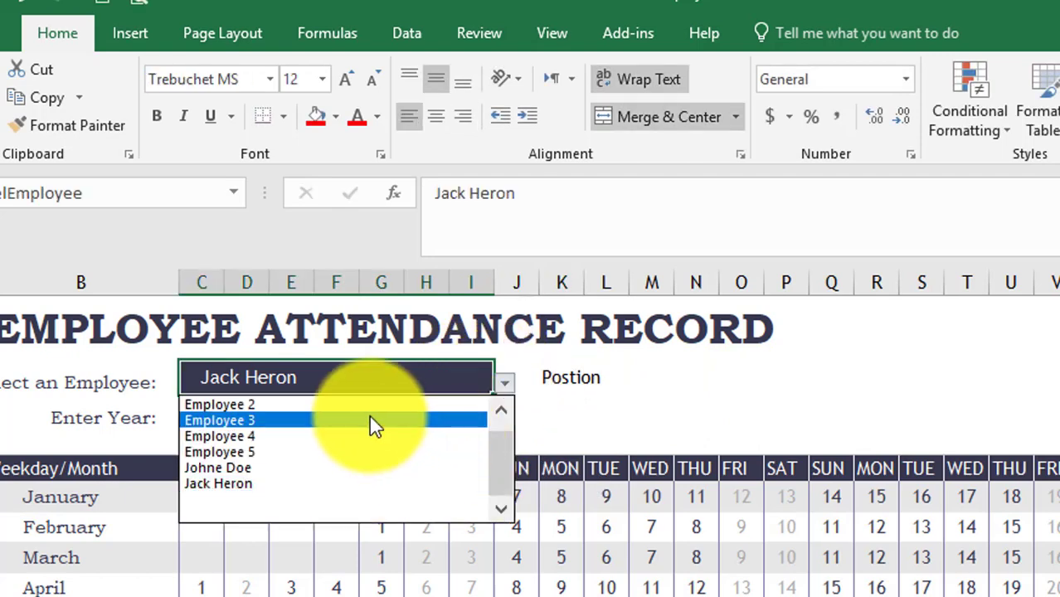
left_click(361, 408)
left_click(503, 383)
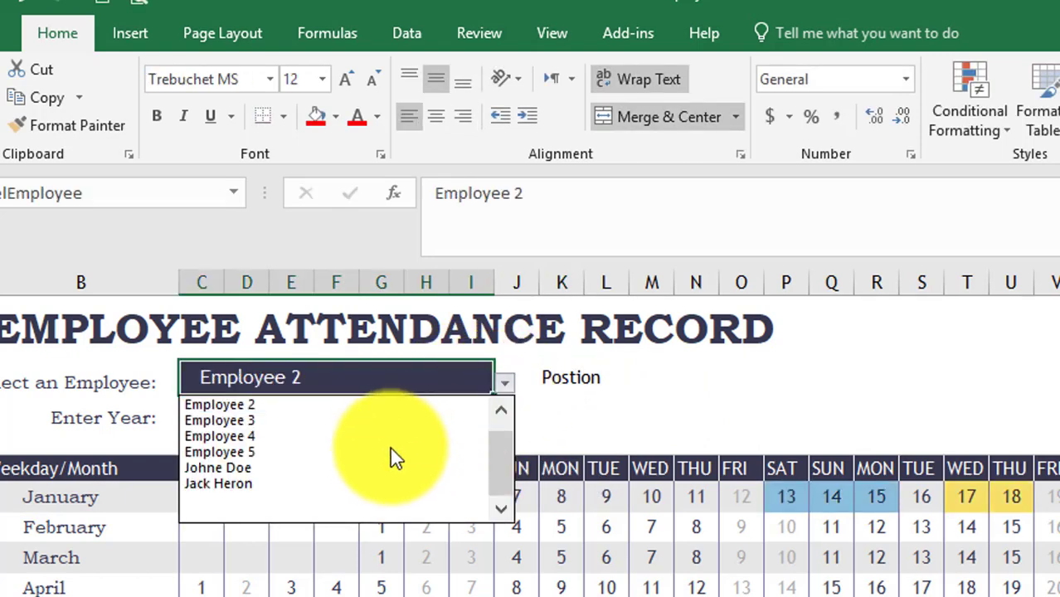
left_click(387, 451)
left_click(505, 383)
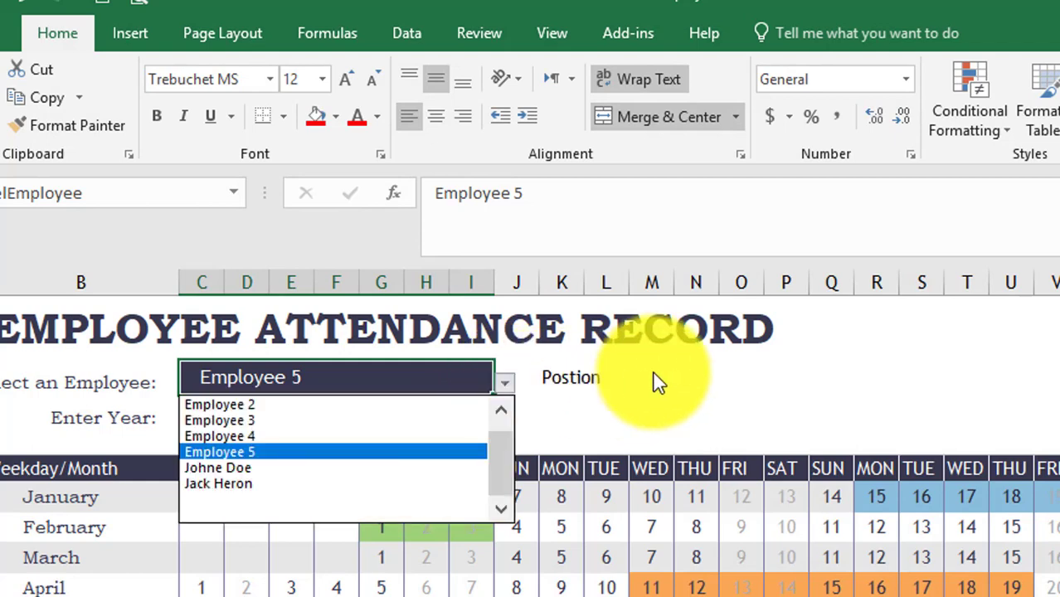
left_click(654, 393)
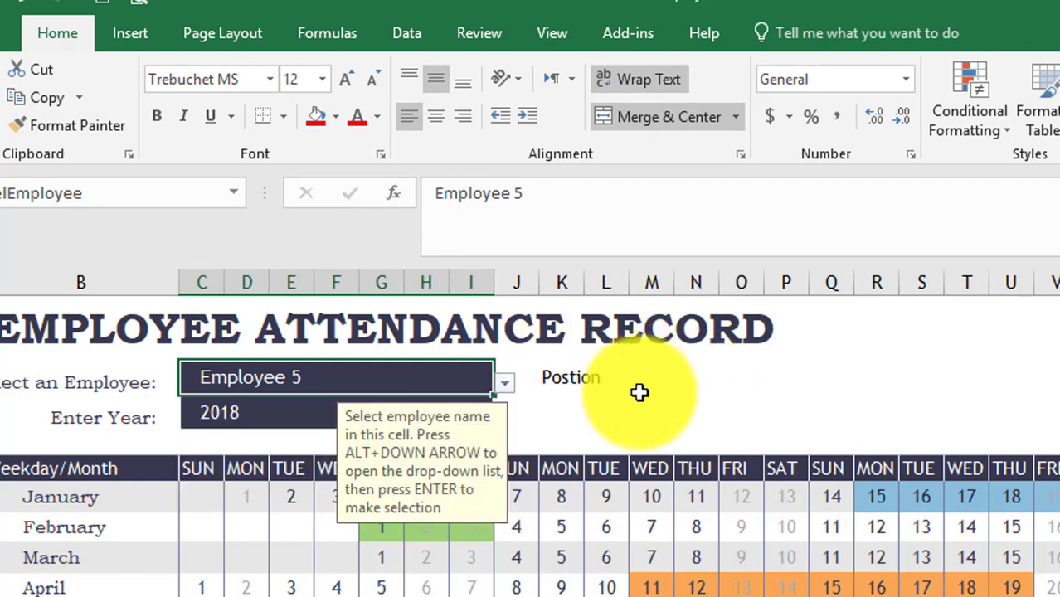
left_click(649, 392)
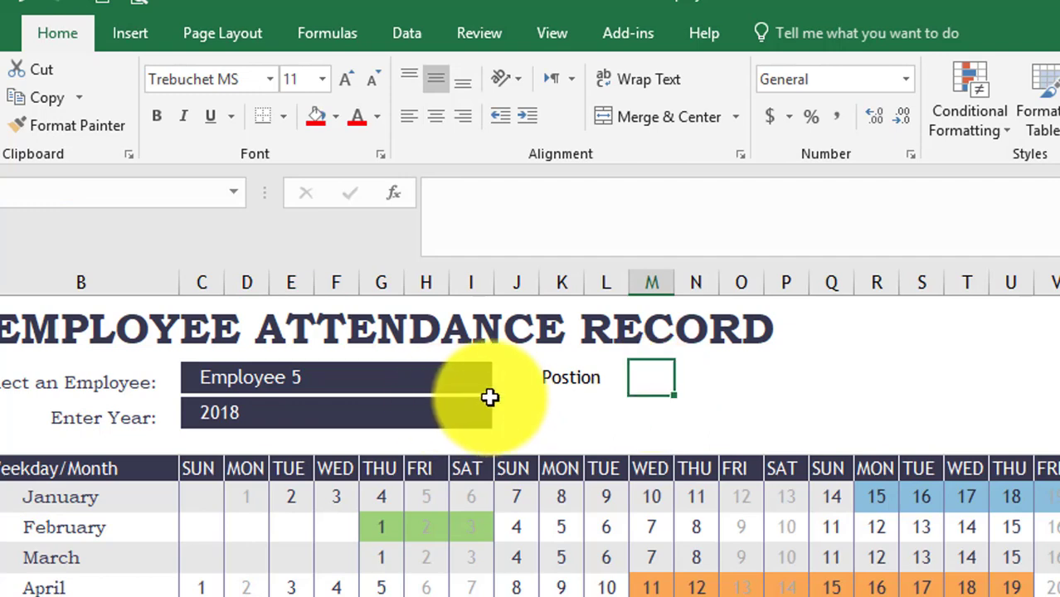
- Merge columns M–R over two rows into a blue Position box with light font colour
left_click_drag(649, 380, 860, 406)
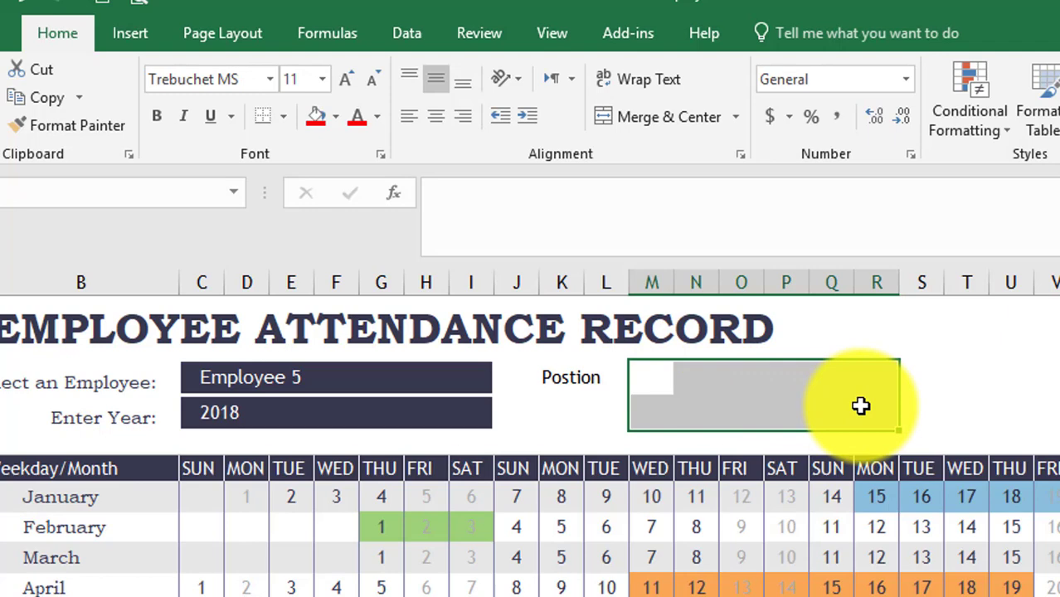
left_click(649, 119)
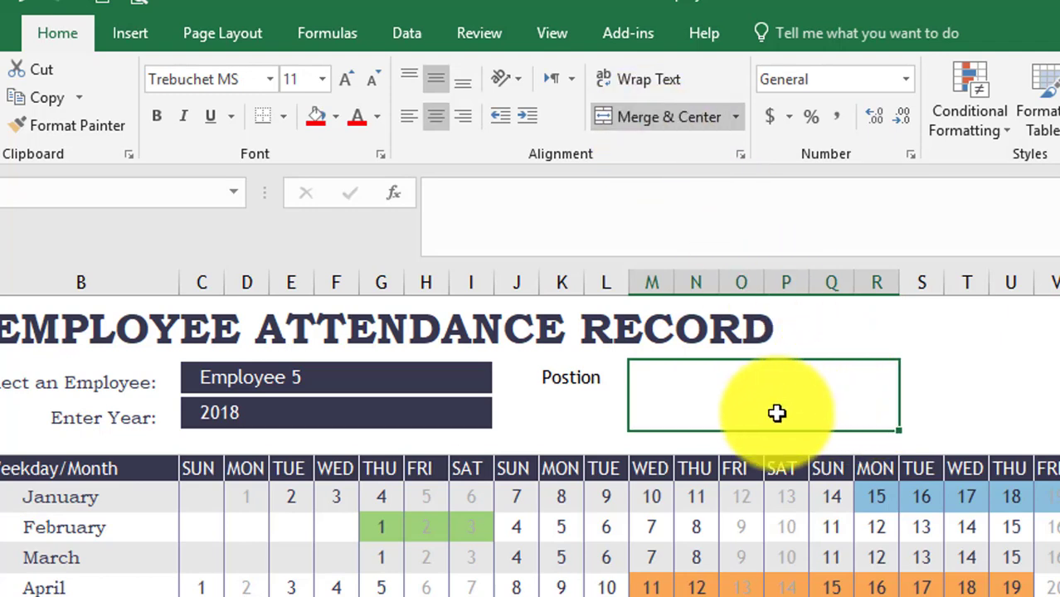
left_click(336, 119)
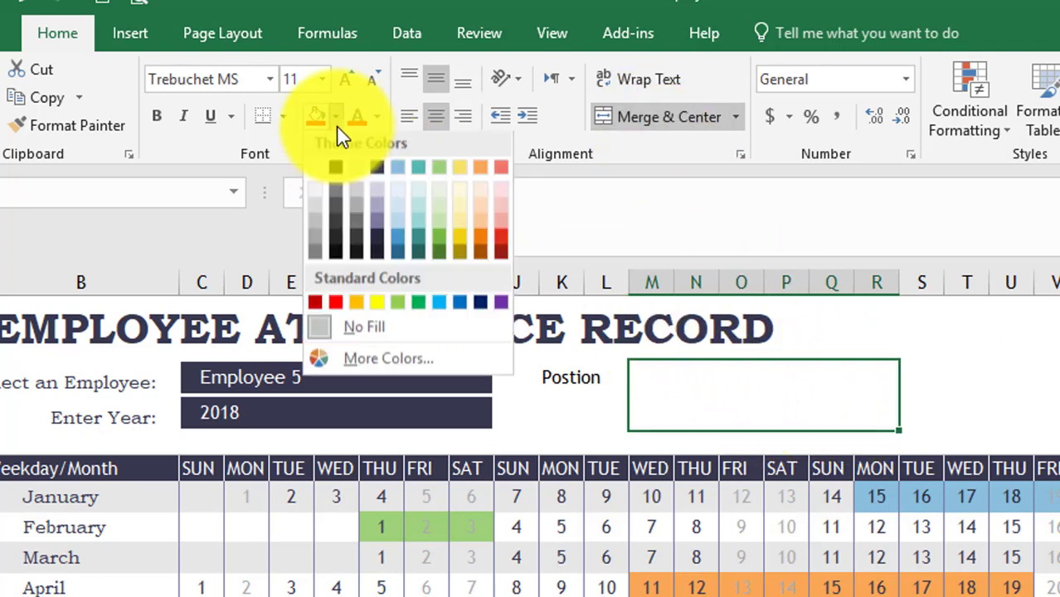
left_click(461, 308)
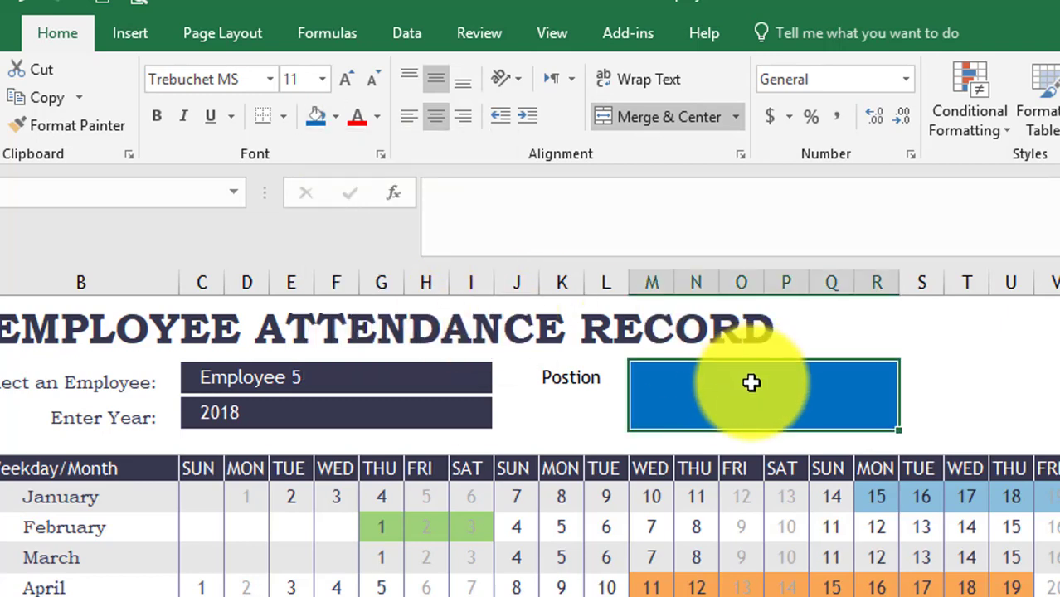
left_click(377, 116)
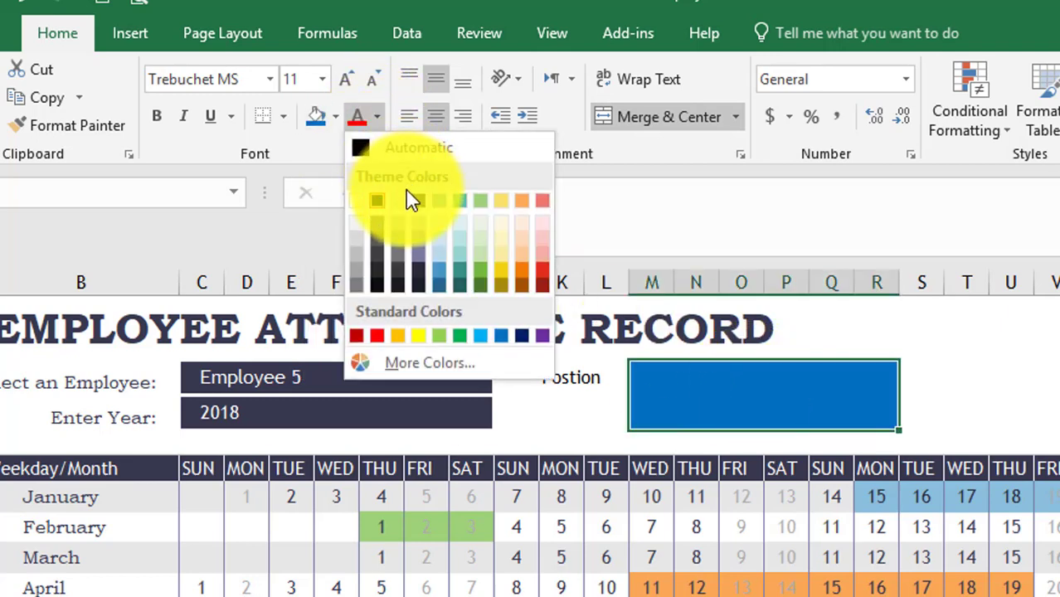
left_click(356, 207)
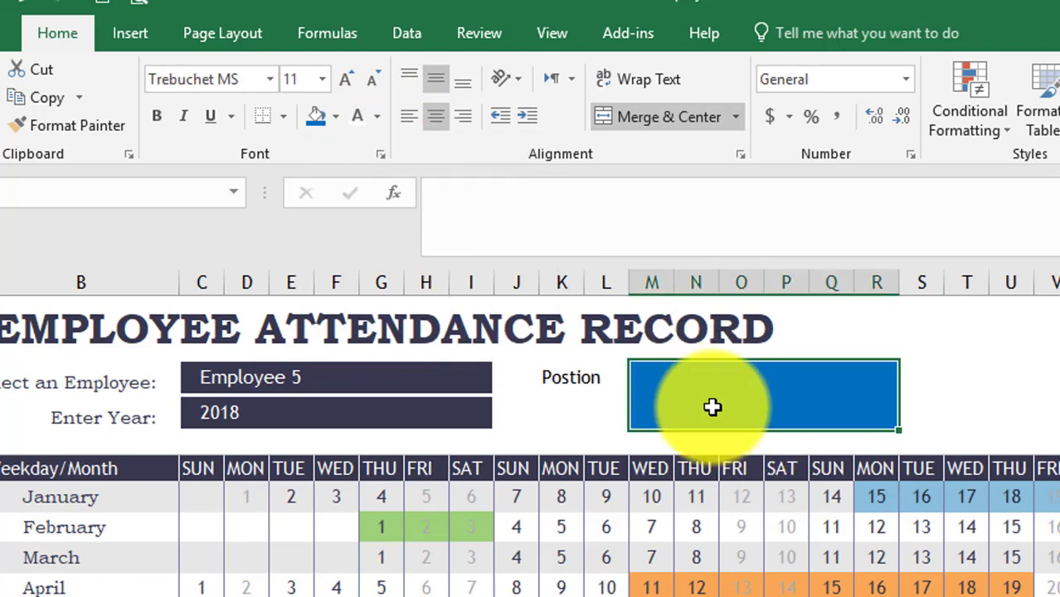
- Choose Employee 3 from the employee name dropdown
left_click(471, 379)
left_click(506, 384)
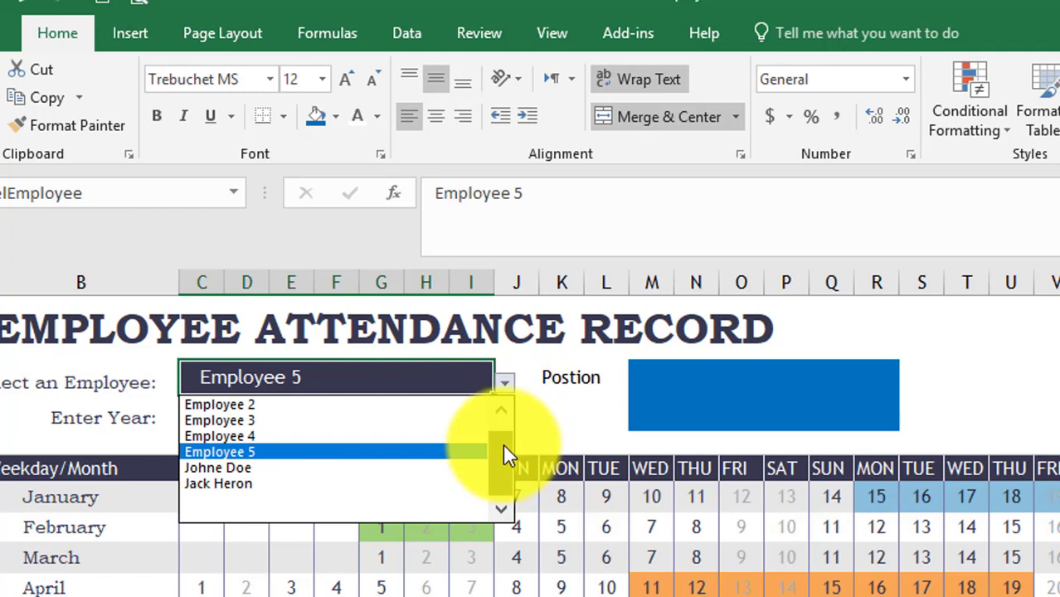
left_click(332, 420)
left_click(702, 393)
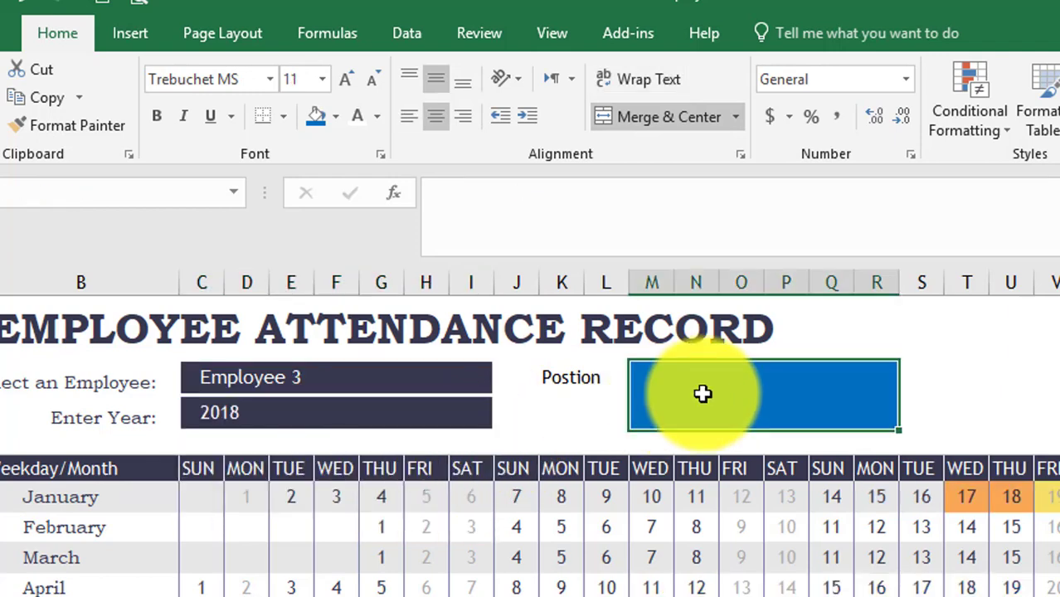
- Write =IFERROR(VLOOKUP(valSelEmployee,Employees,2,False),"") into the blue Position box
left_click(520, 237)
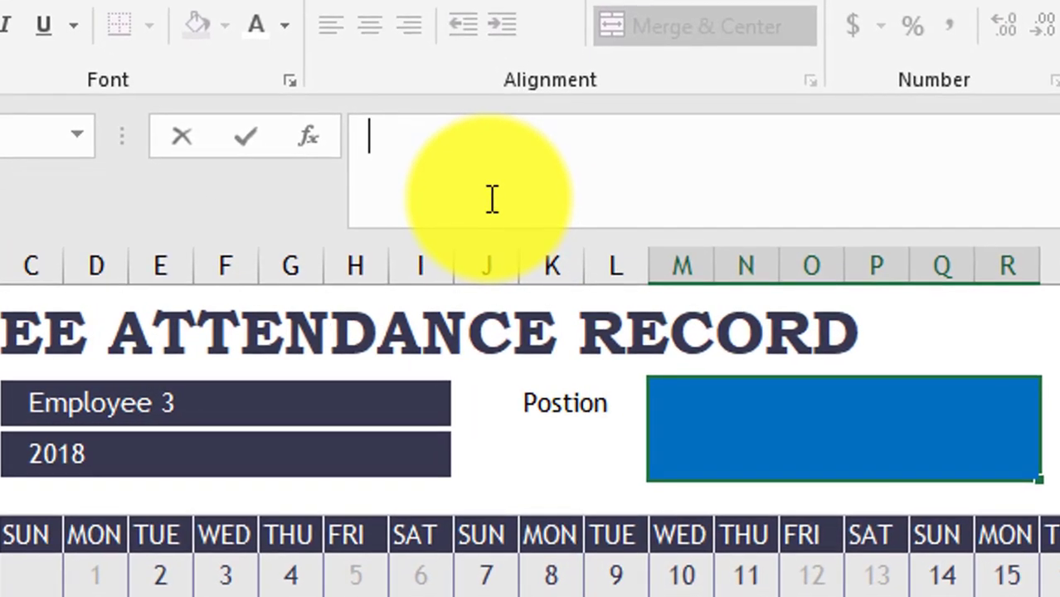
type("=")
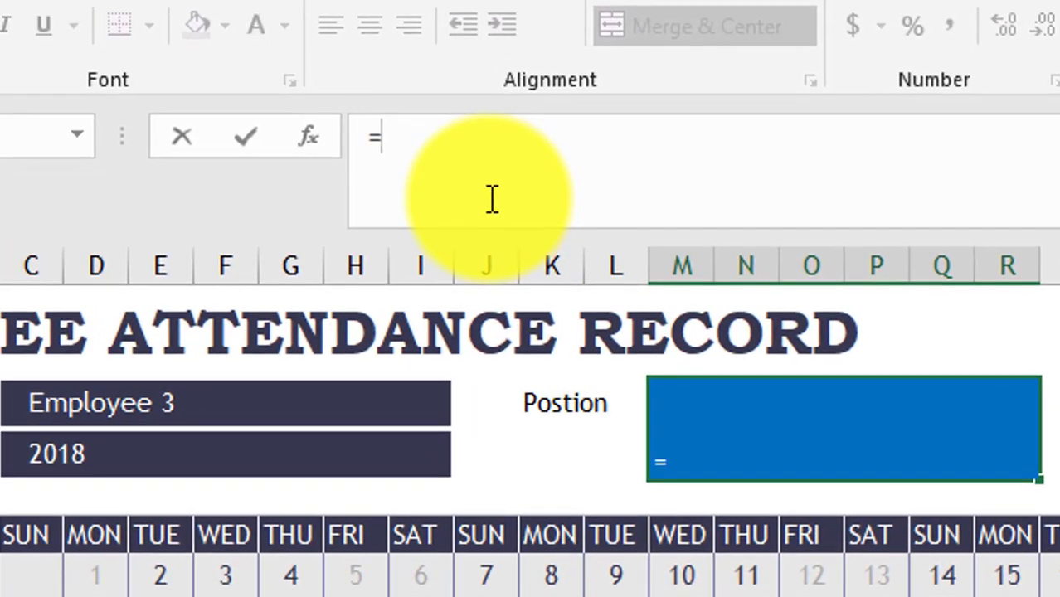
type("ife")
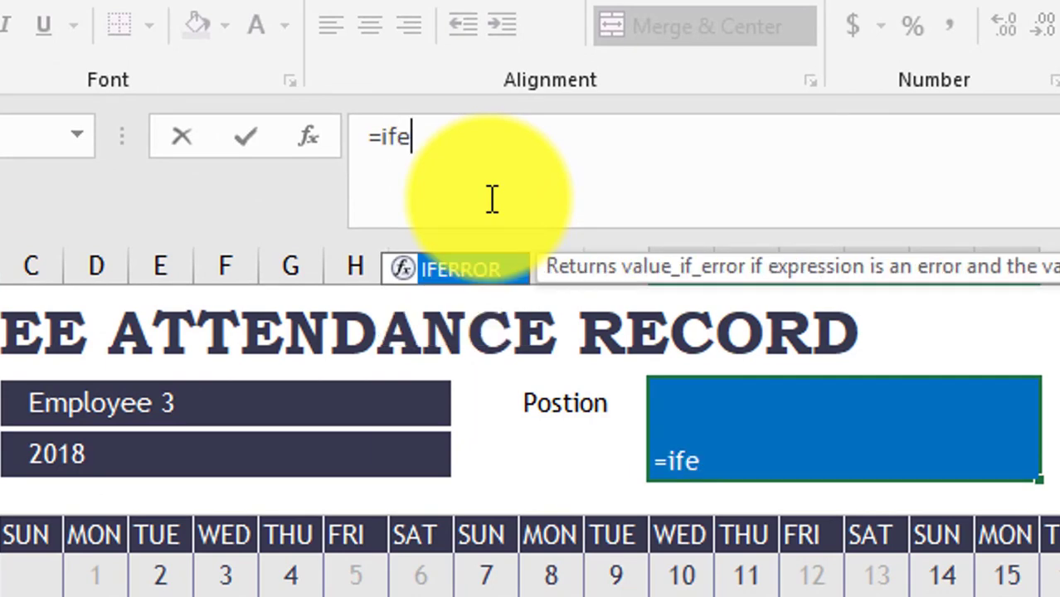
key("Tab")
type("vl")
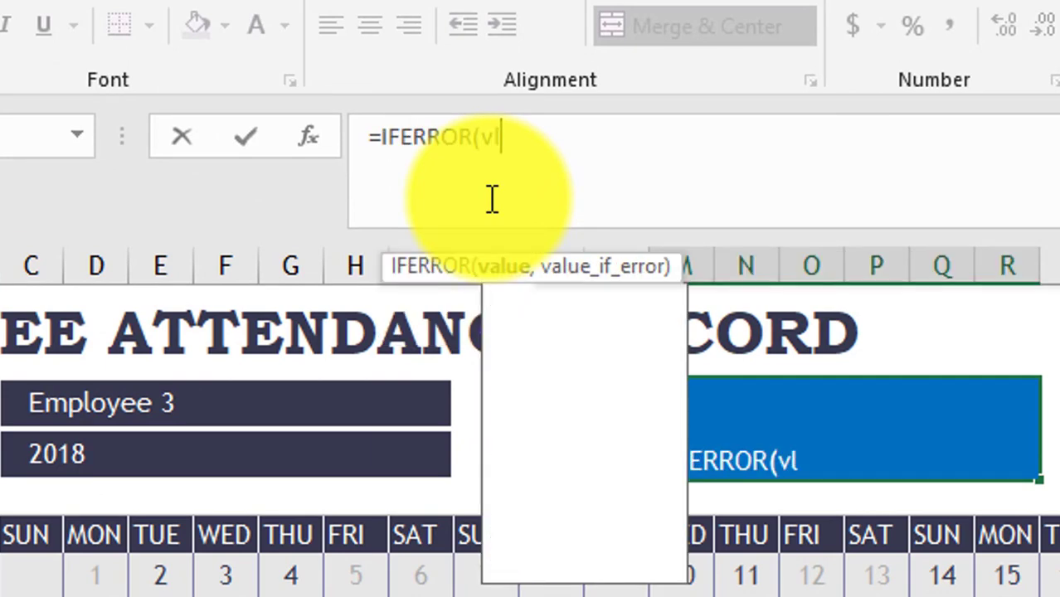
key("Tab")
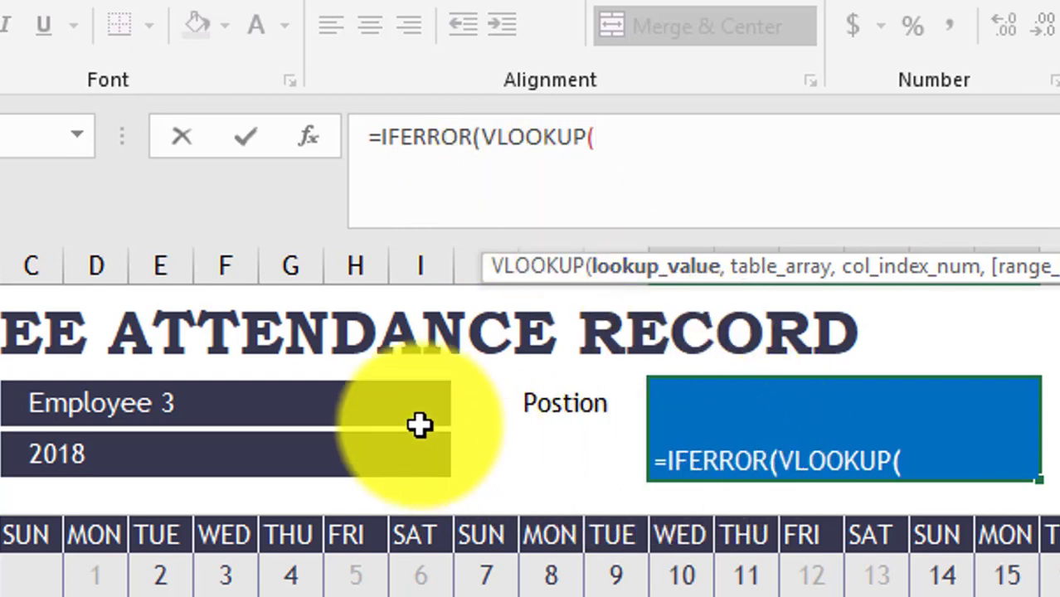
left_click(217, 404)
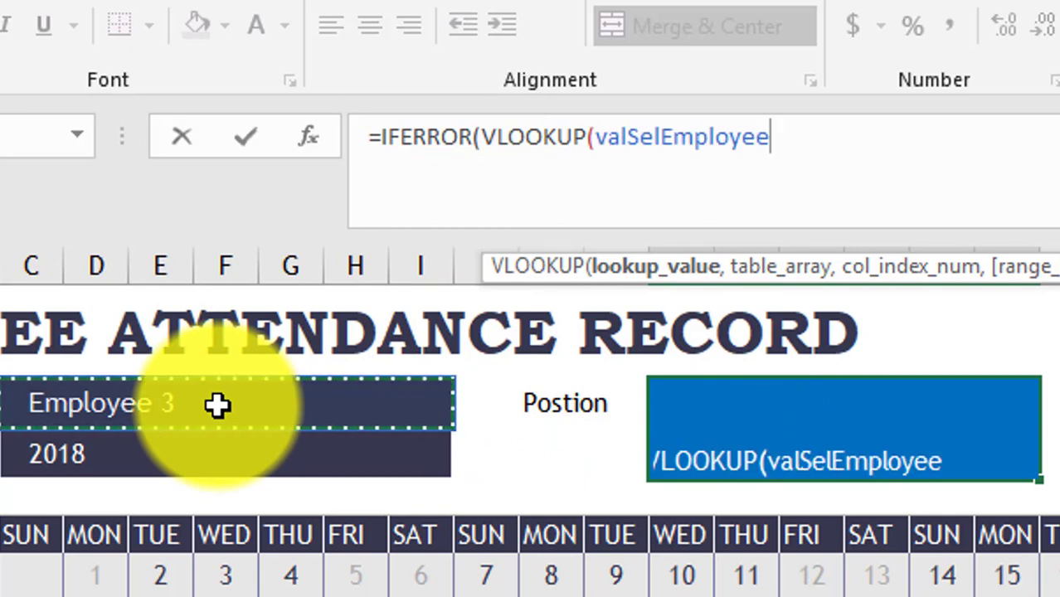
type(",")
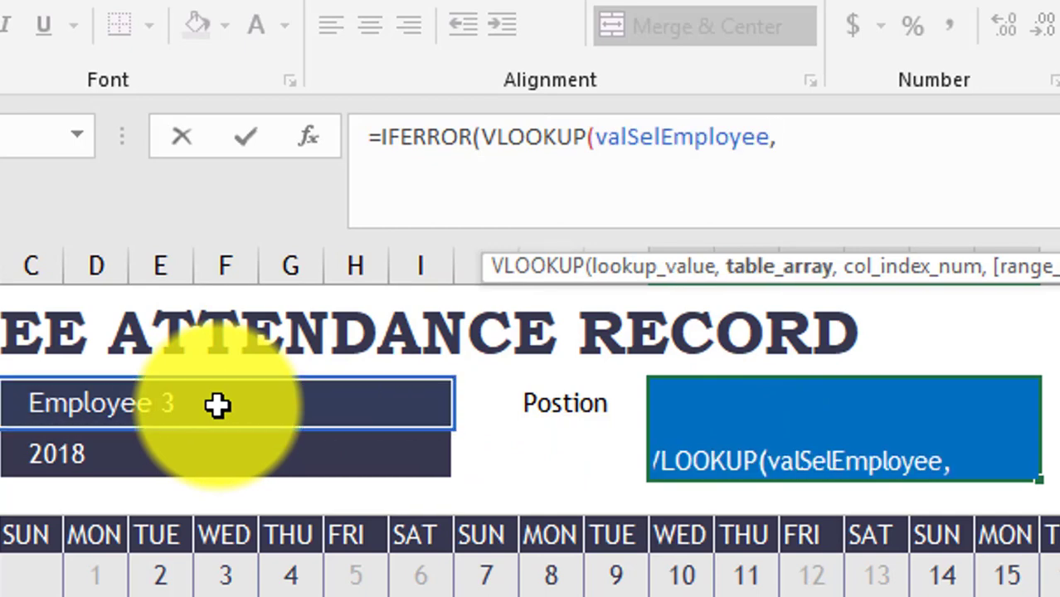
type("em")
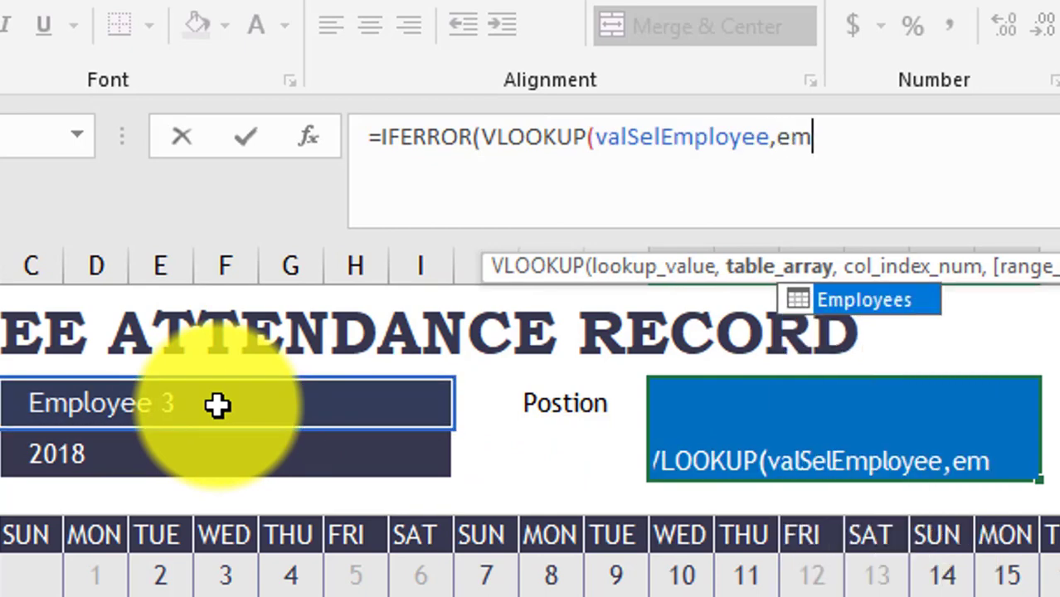
double_click(871, 315)
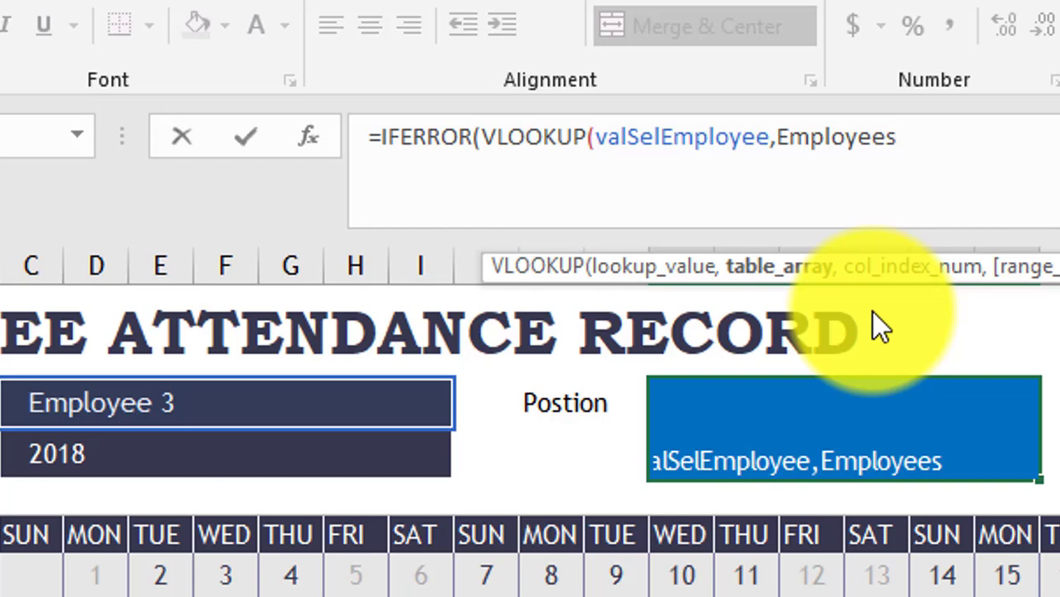
type(",")
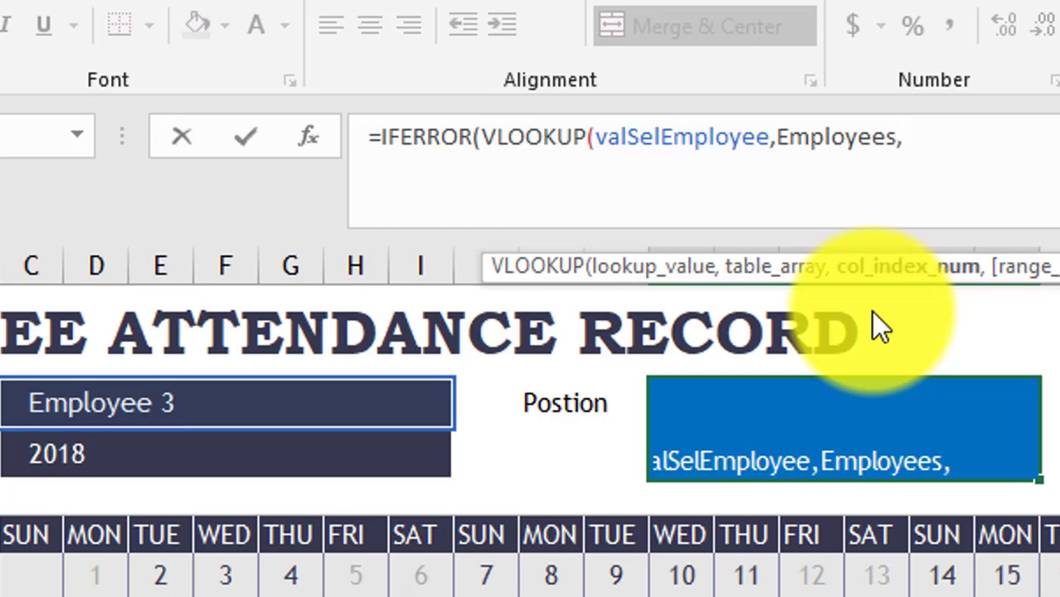
type("2,")
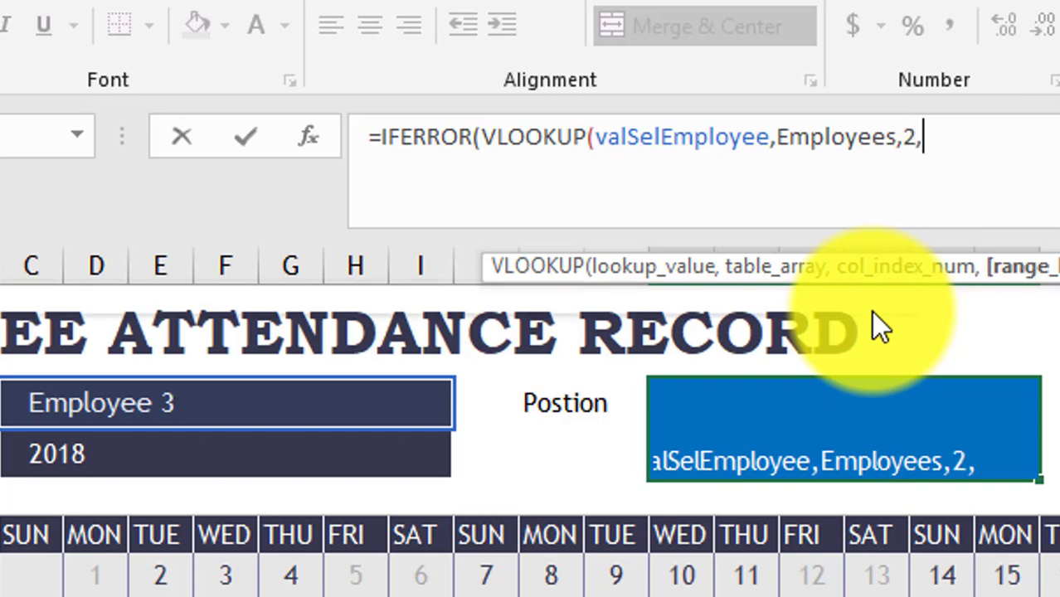
type("False")
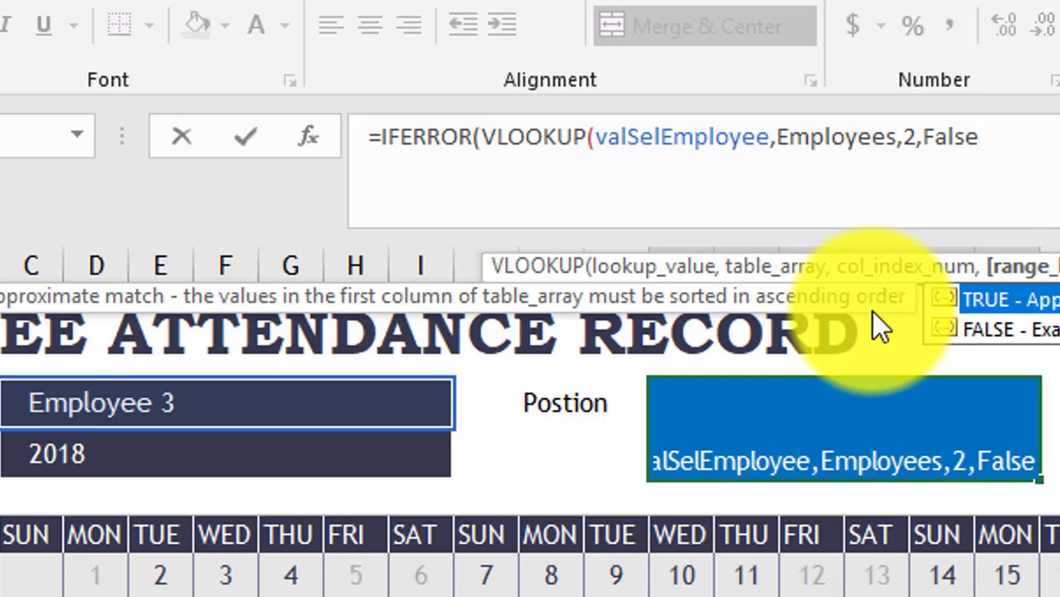
type(")")
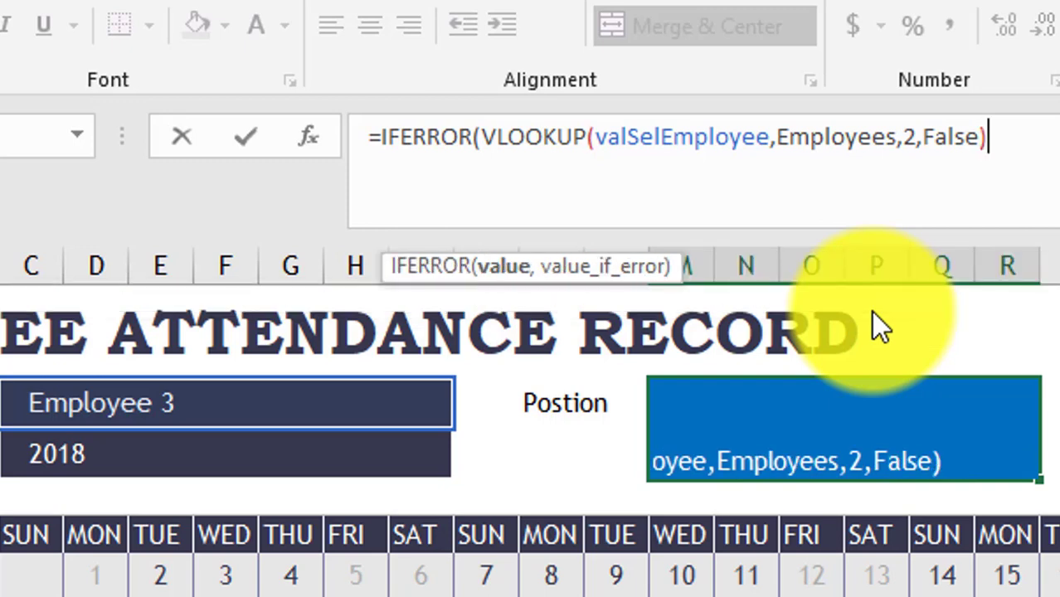
type(",\"\"")
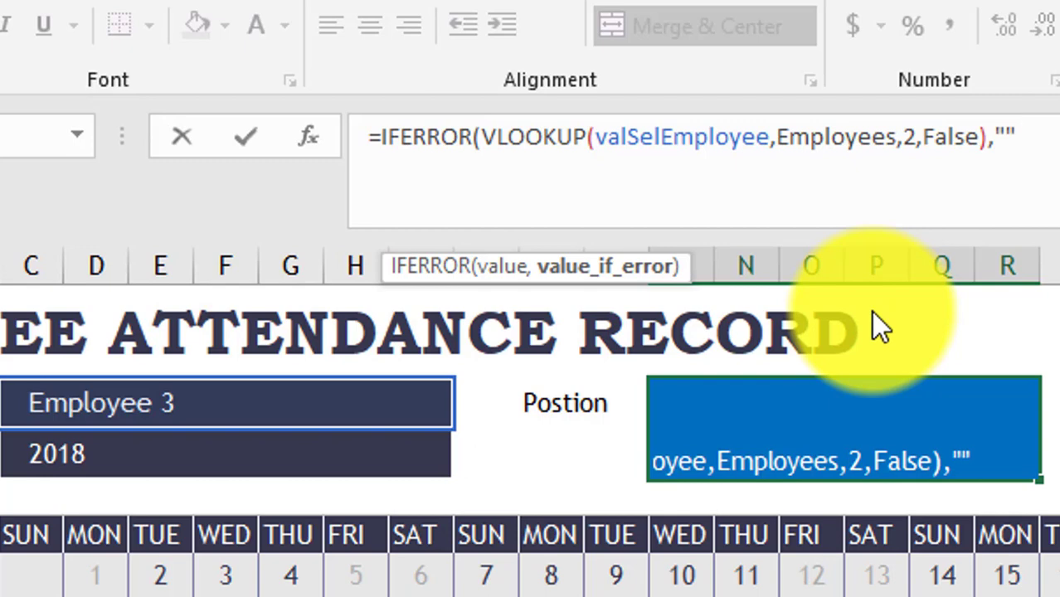
type(")")
- Commit the position lookup, test Employee 2, then select Employee 1 to show HR Manager
key("Return")
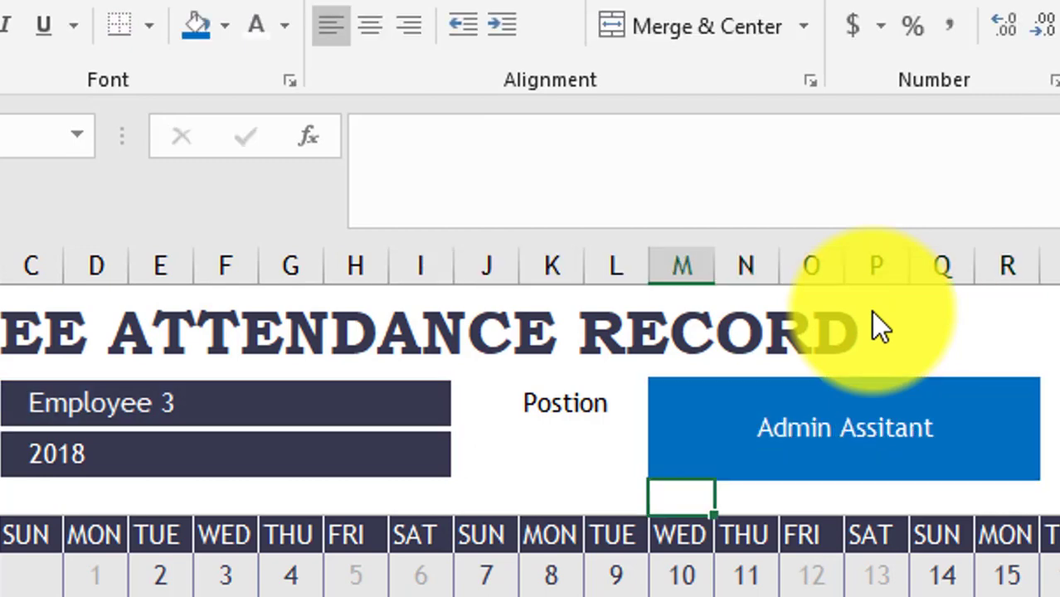
left_click(322, 417)
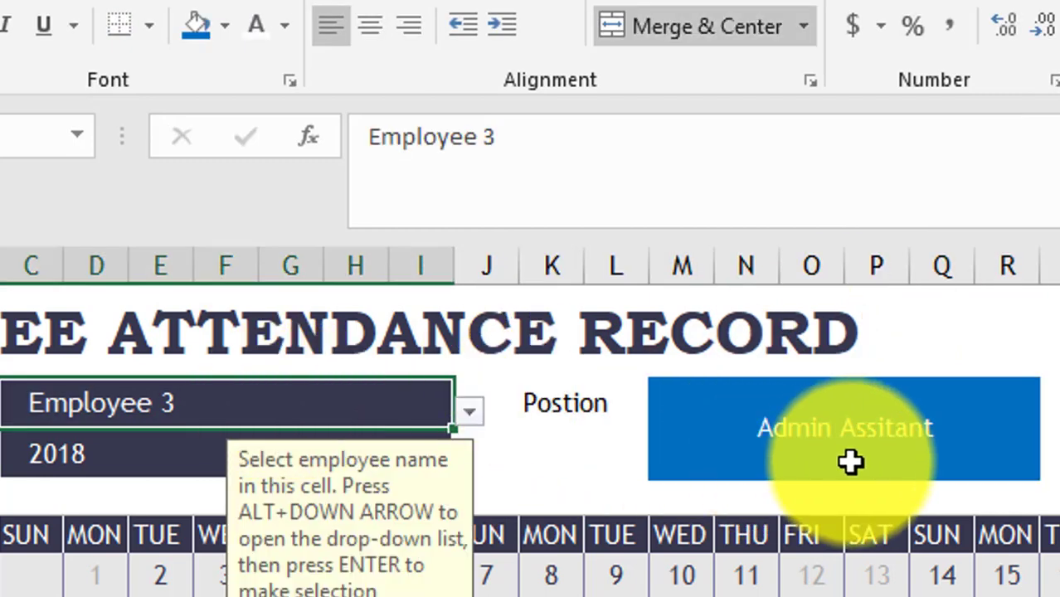
left_click(472, 415)
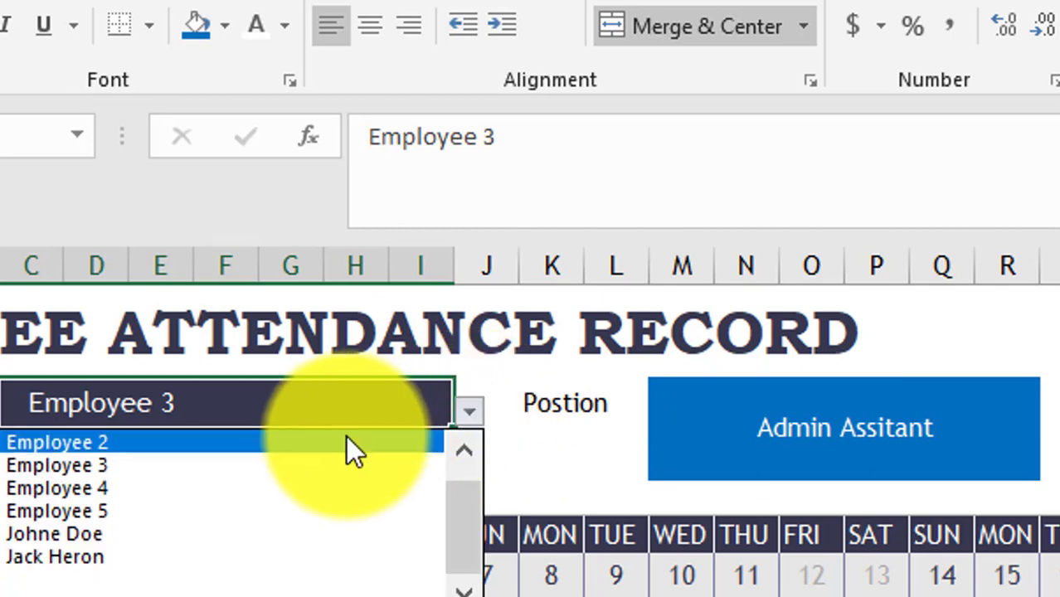
left_click(348, 441)
left_click(468, 411)
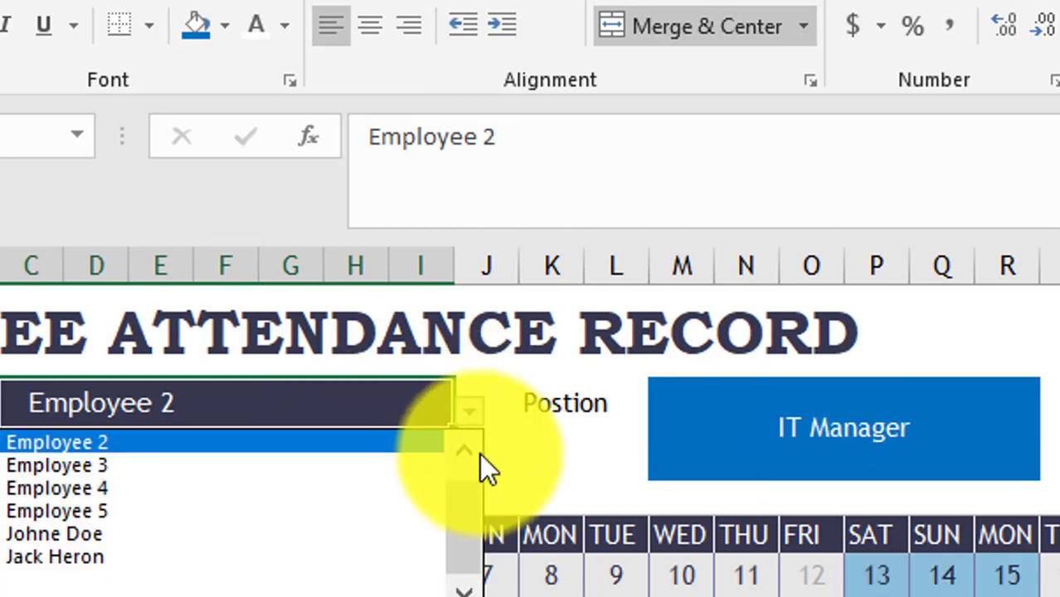
left_click(466, 453)
left_click(276, 442)
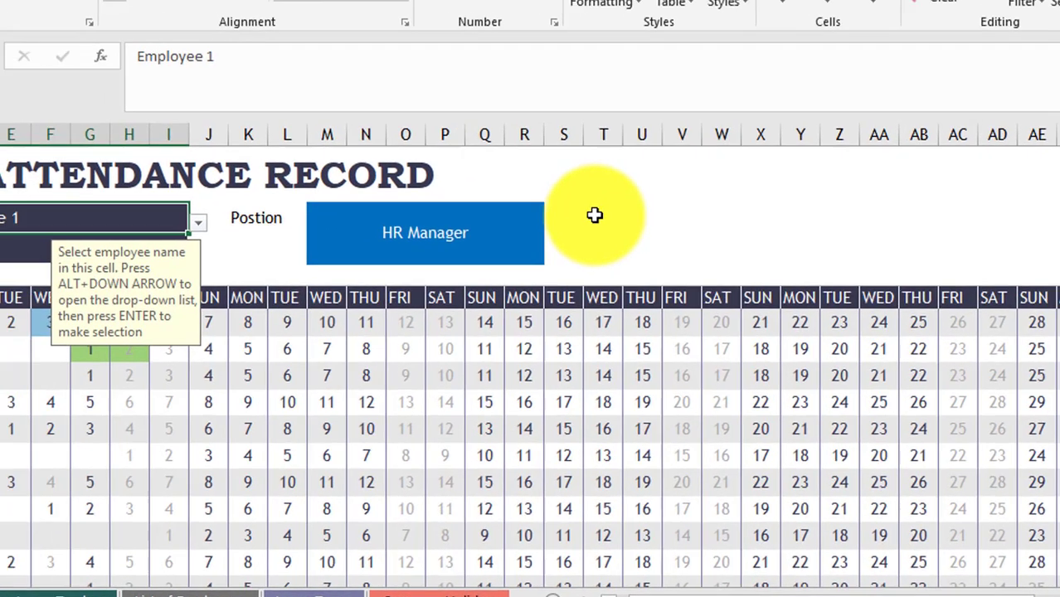
- Add an 'Employee Code:' label in column T and merge cells W–Z beside it
left_click(596, 216)
type("Emplo")
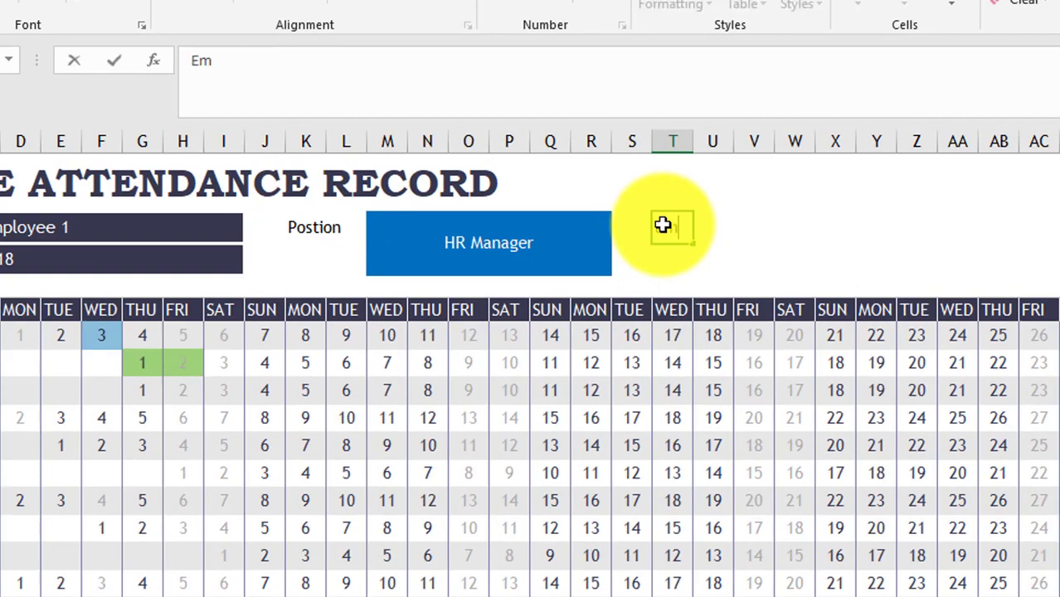
type("yee Code:")
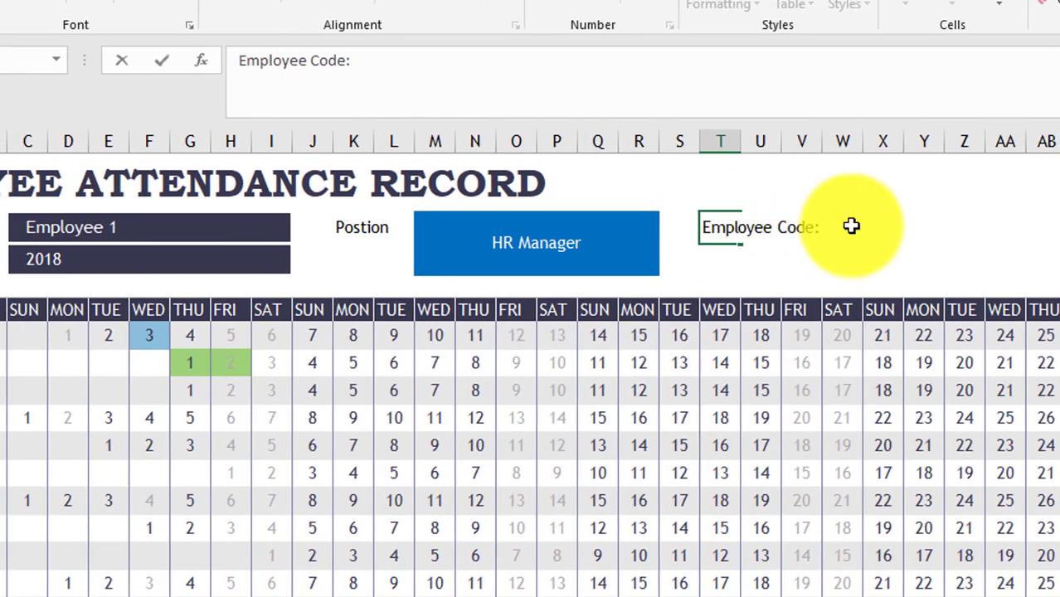
left_click(856, 230)
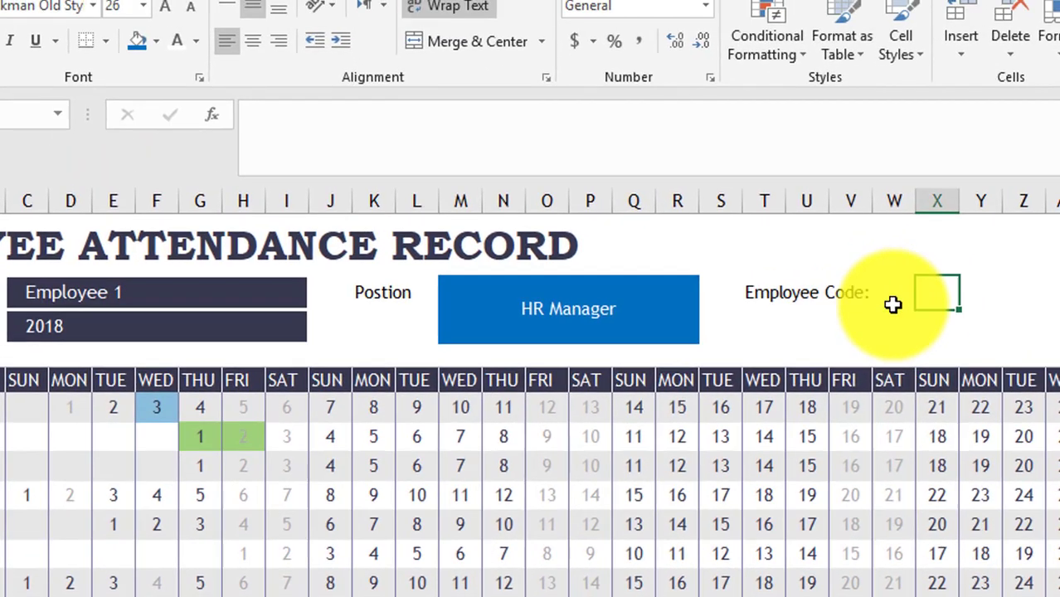
left_click_drag(869, 256, 997, 254)
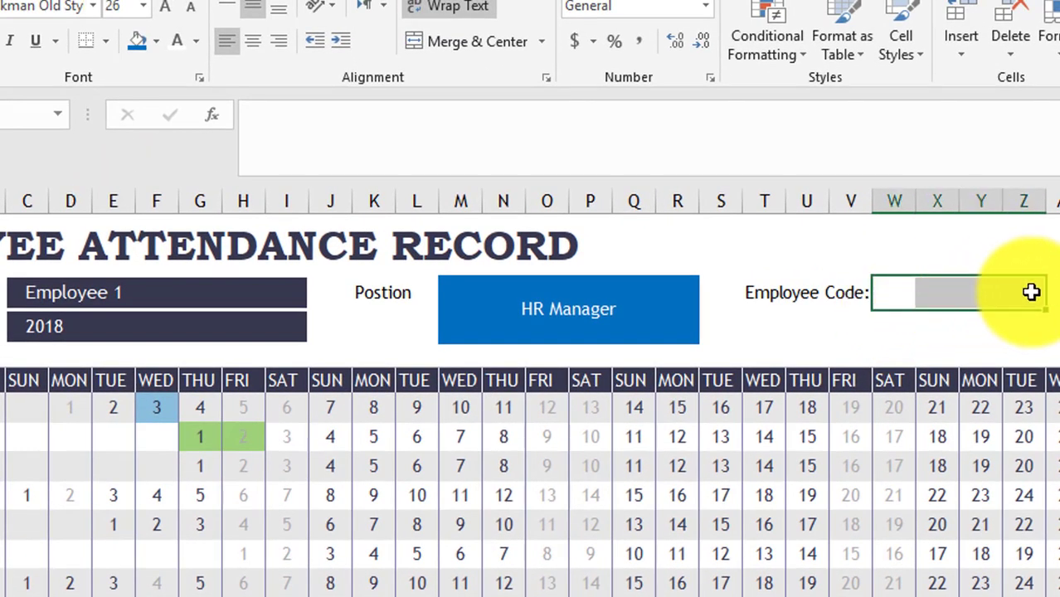
left_click(469, 41)
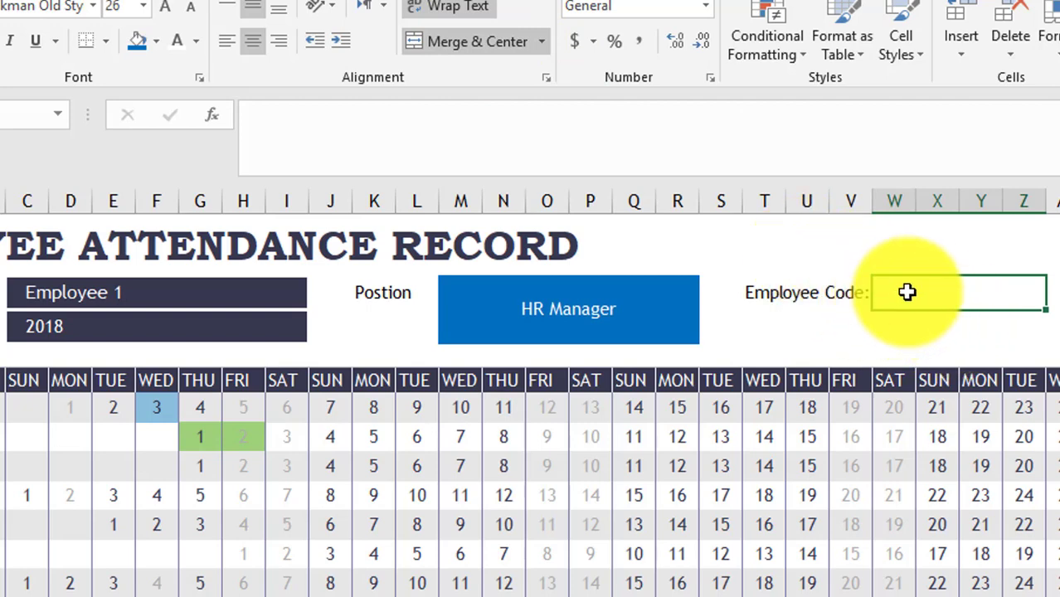
left_click(525, 157)
- Enter =IFERROR(VLOOKUP(valSelEmployee,Employees,3,false),"") in the code cell, showing 9865
type("=")
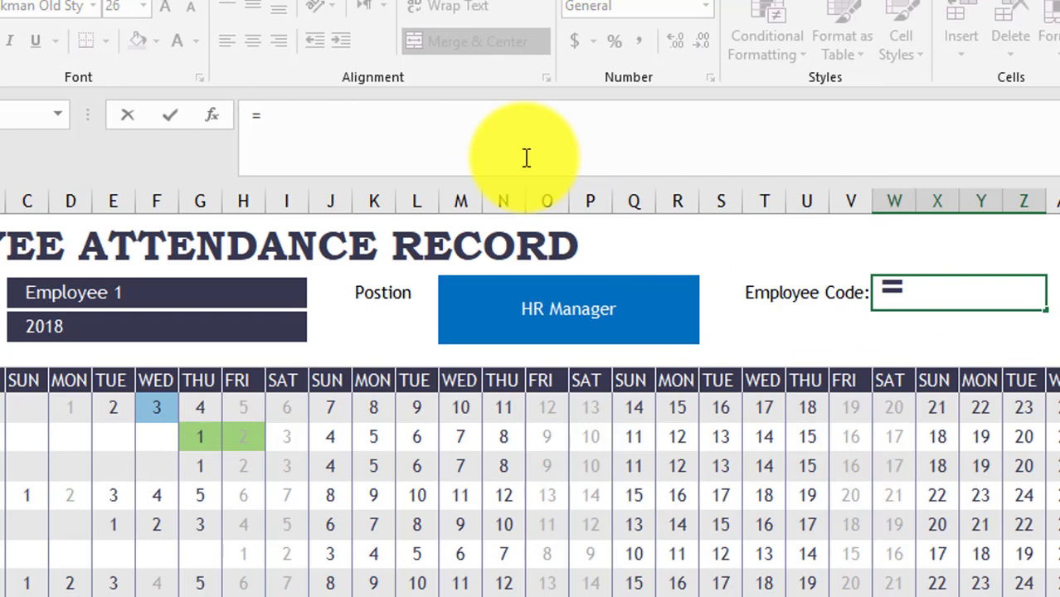
type("ifer")
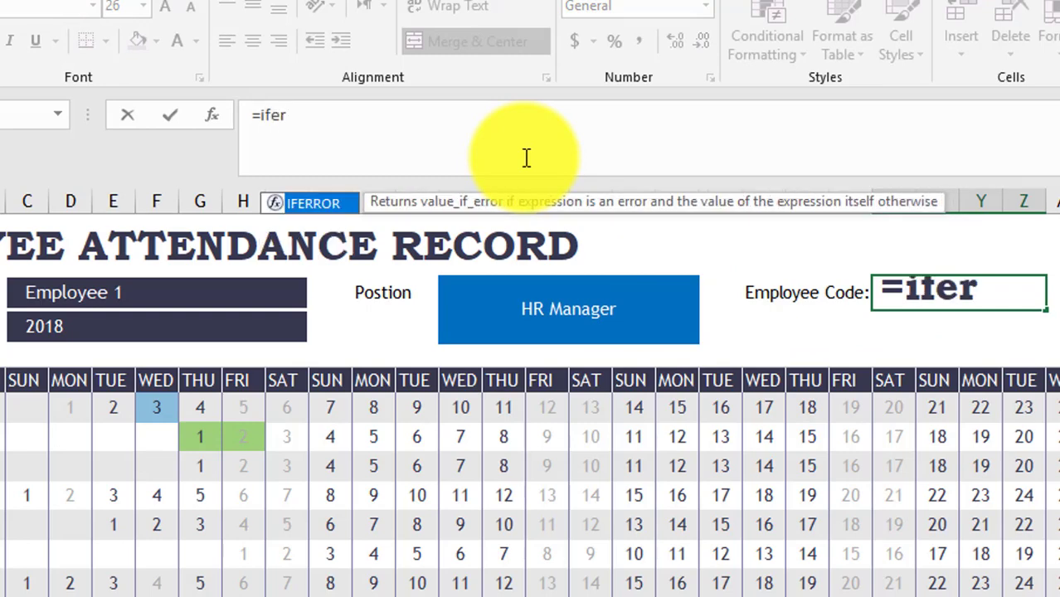
key("Tab")
type("vl")
key("Tab")
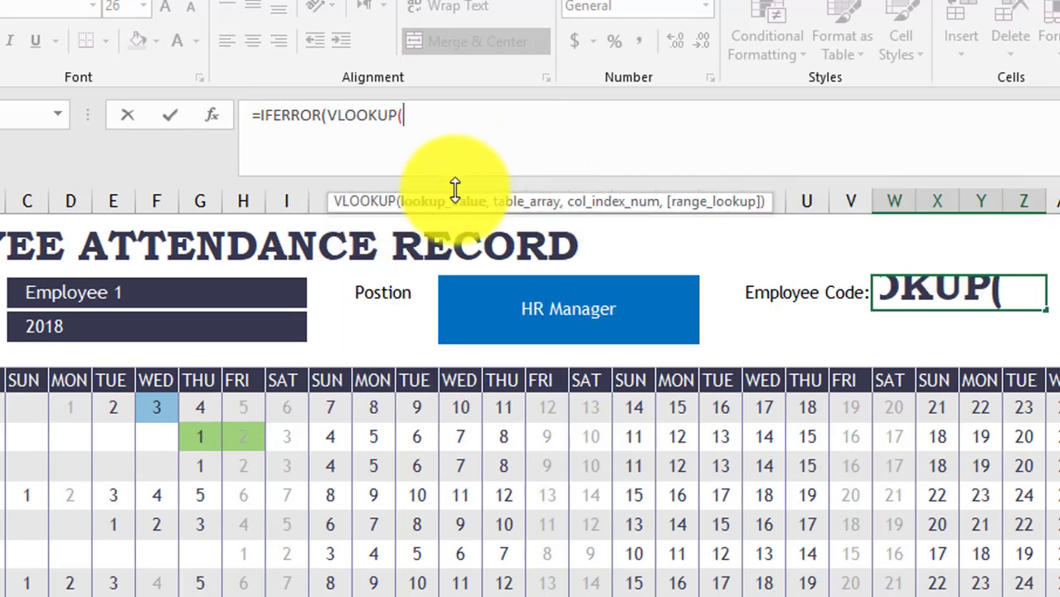
left_click(142, 287)
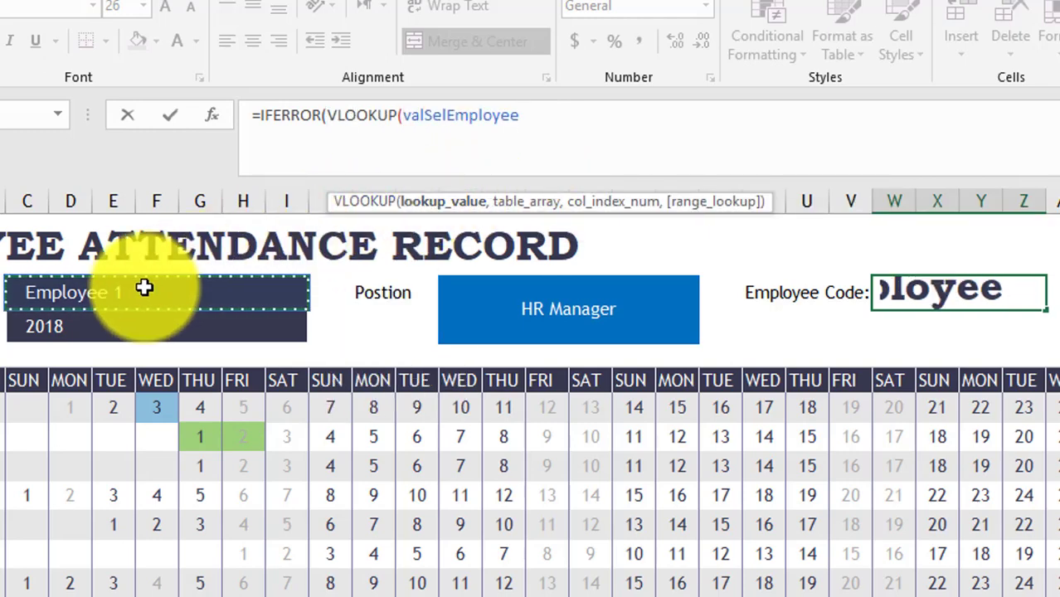
type(",emp")
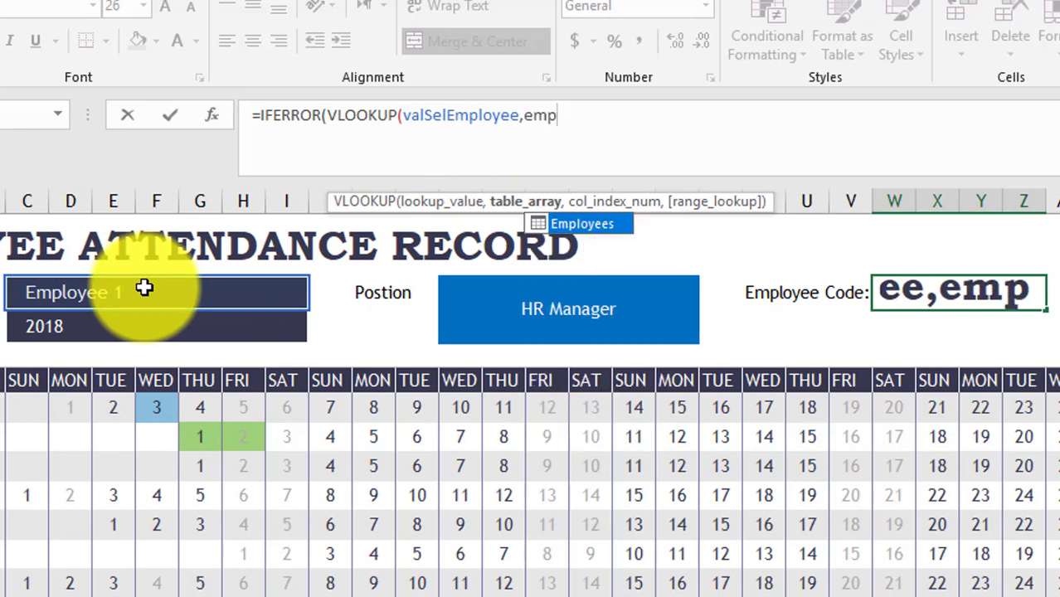
key("Tab")
type(",")
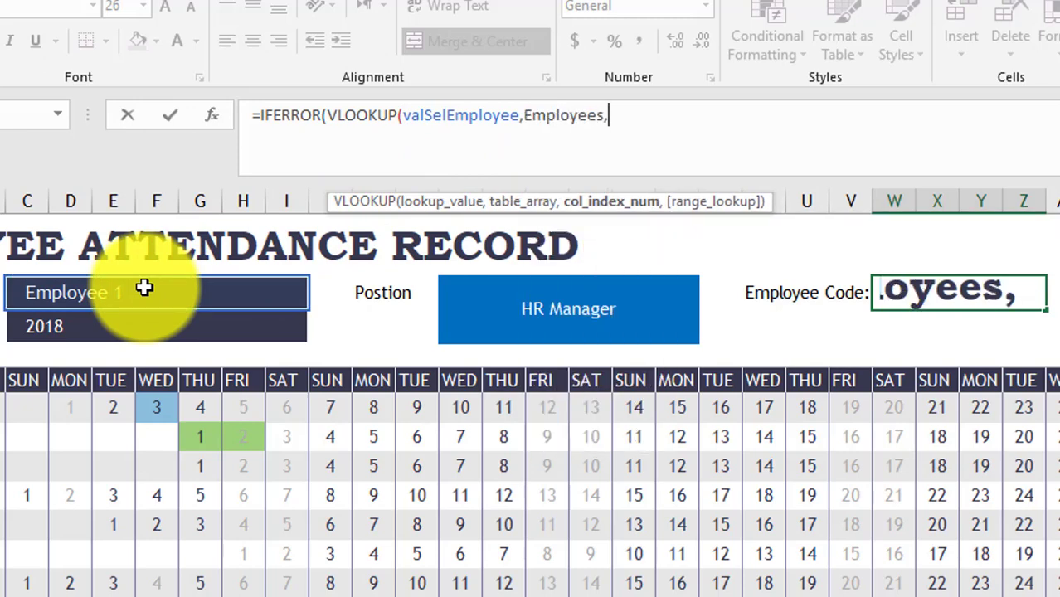
type("3,false")
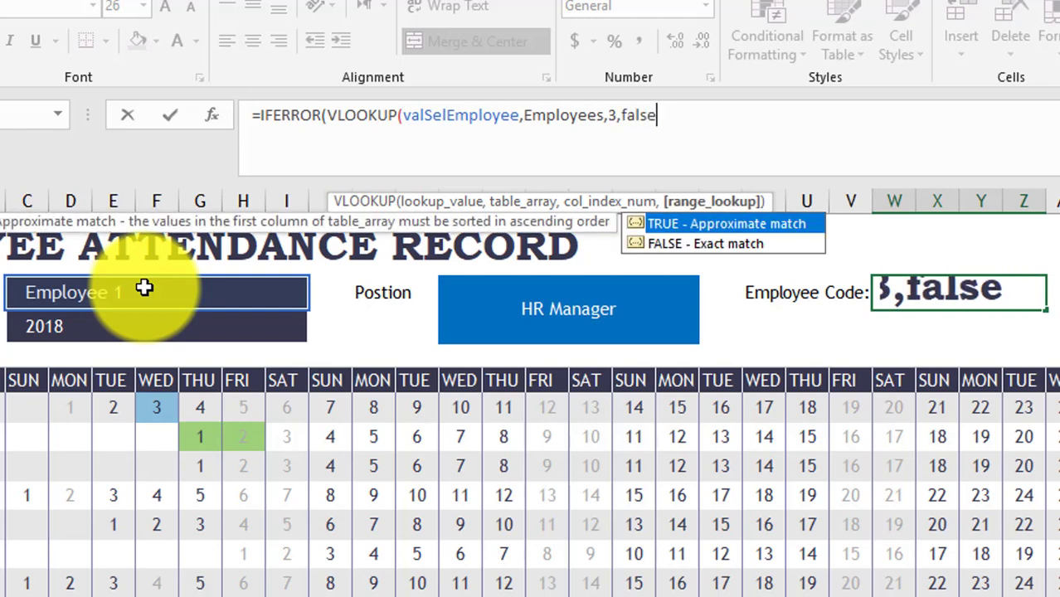
type("),\"\")")
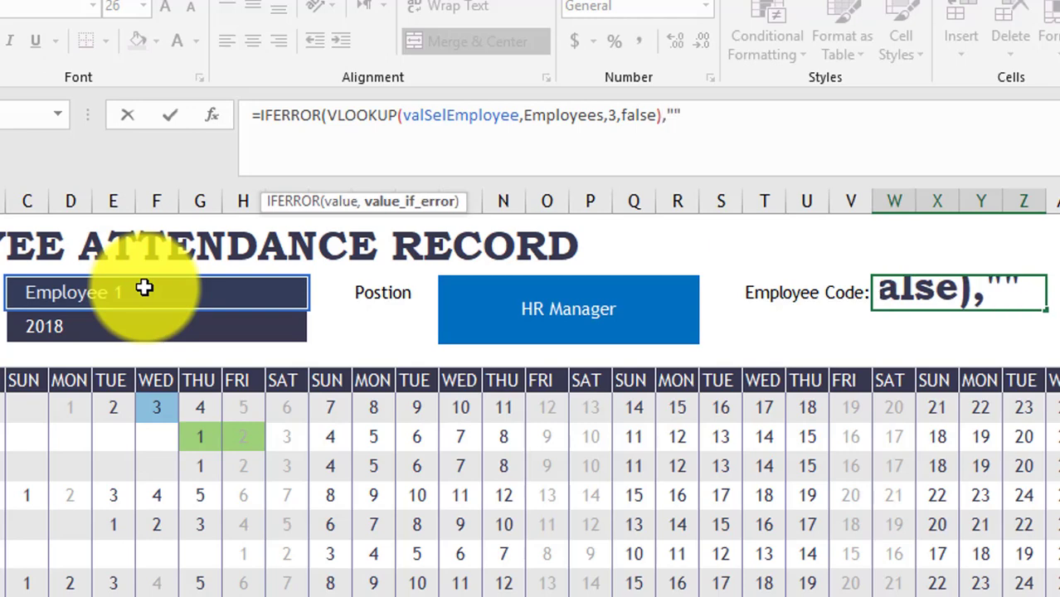
key("Return")
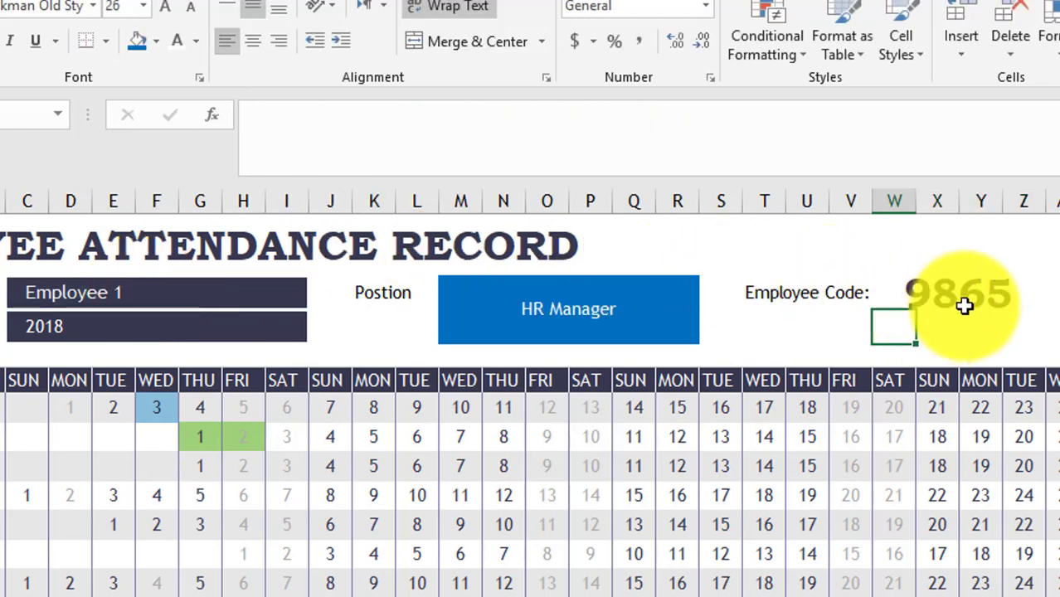
- Test Employee 2 and Employee 4 in the selector, then settle on Employee 3
left_click(212, 284)
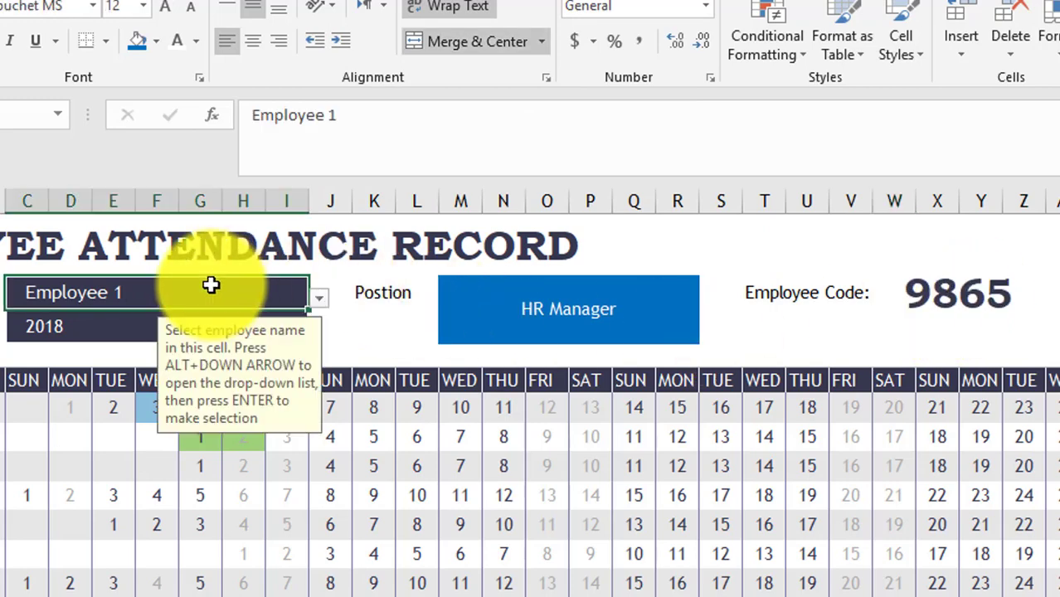
left_click(321, 300)
left_click(238, 334)
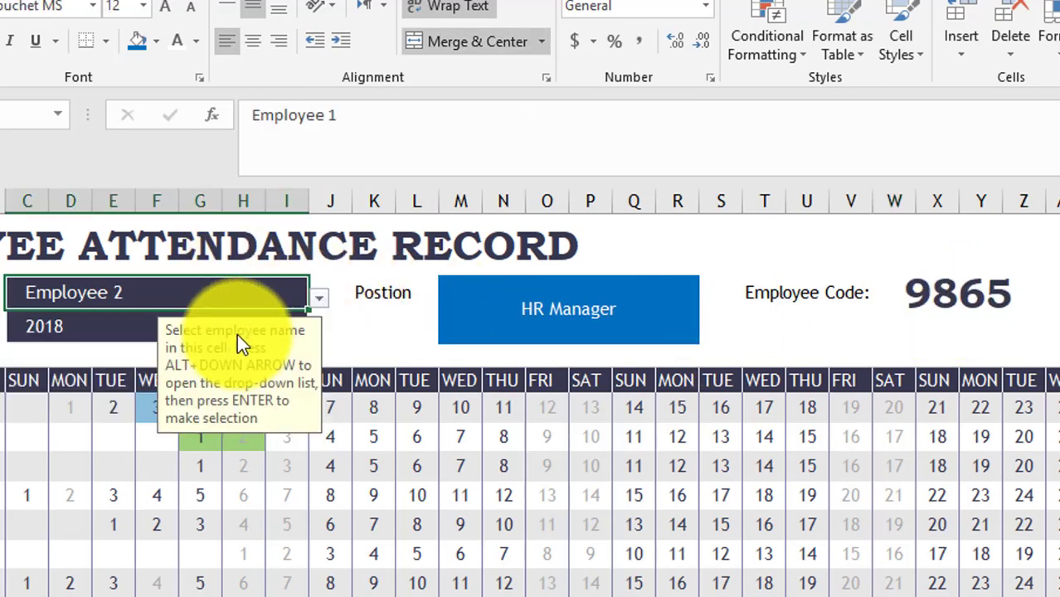
left_click(318, 297)
left_click(136, 349)
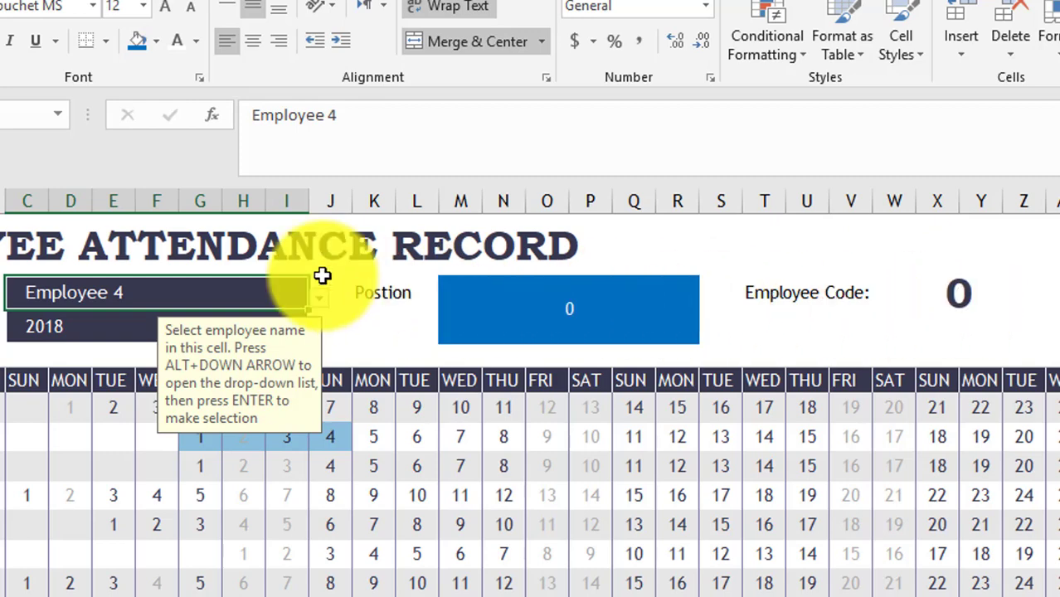
left_click(320, 302)
left_click(202, 334)
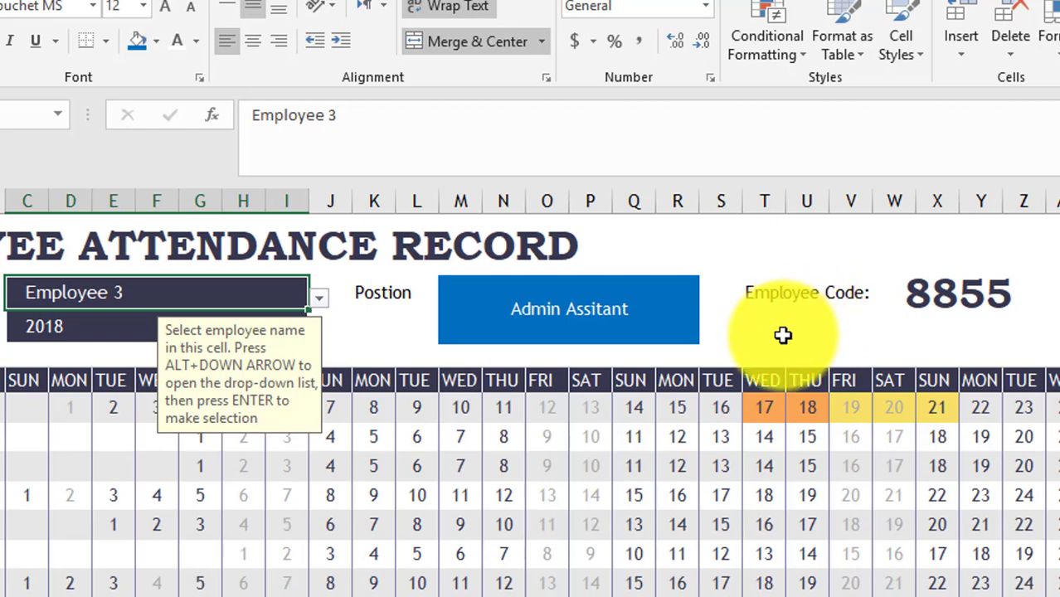
left_click(783, 334)
- Label the cell under Employee Code 'Starting Date' and merge cells W–Z beside it
type("S")
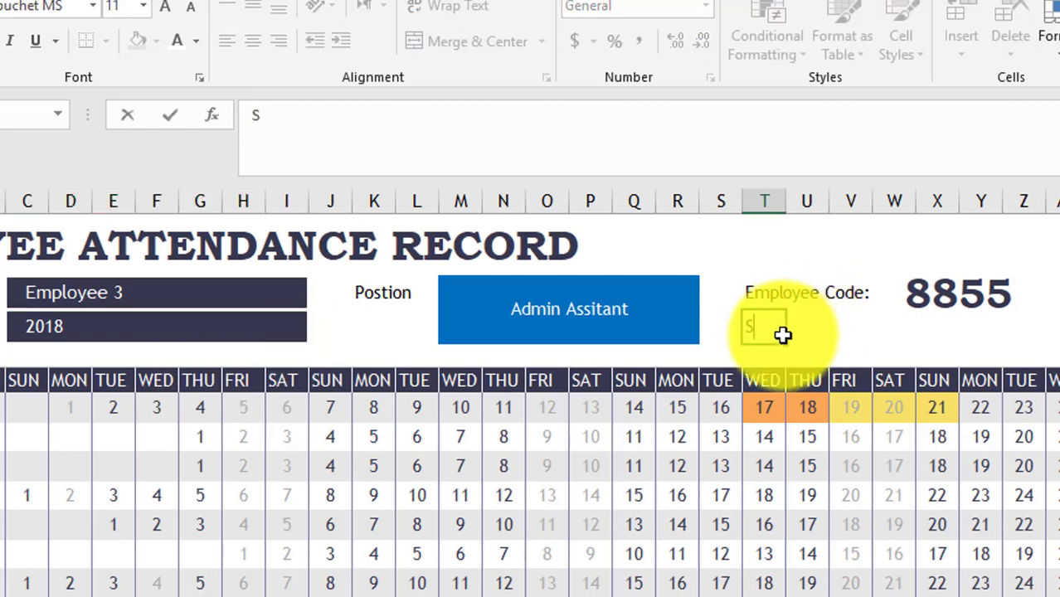
type("tarting Date")
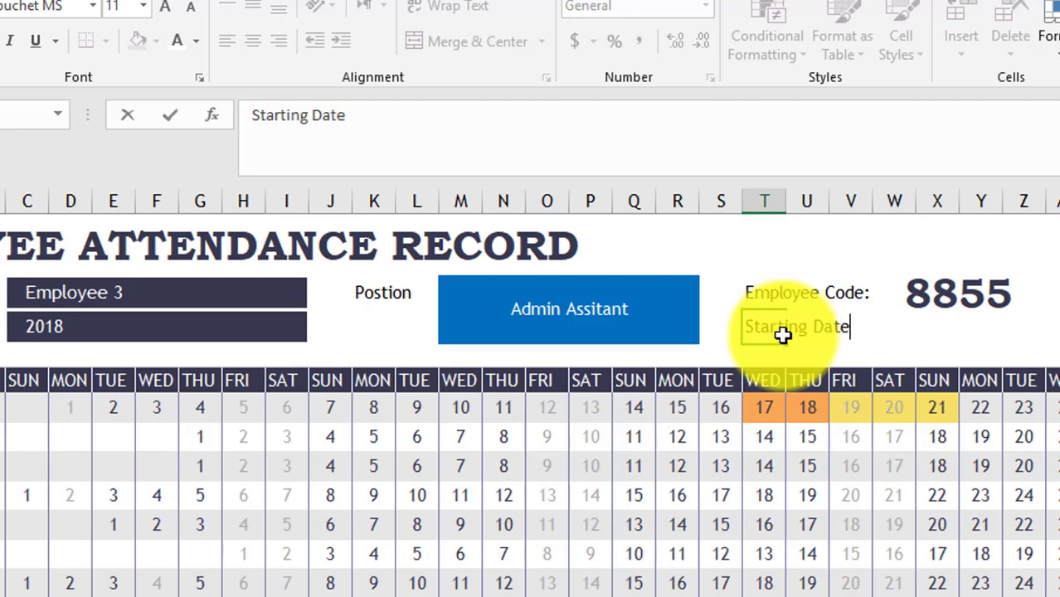
key("Tab")
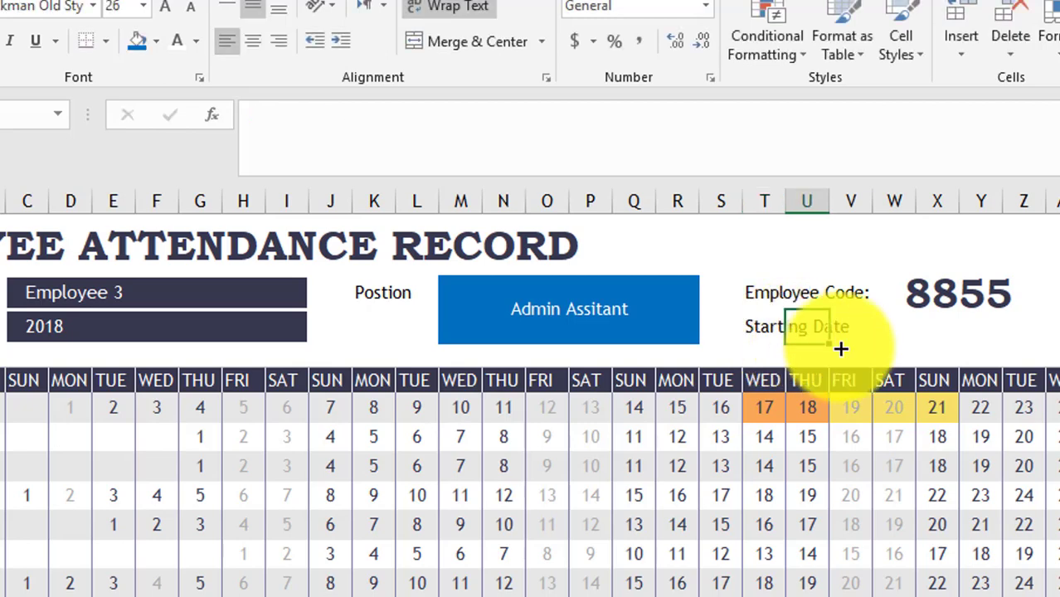
left_click(933, 326)
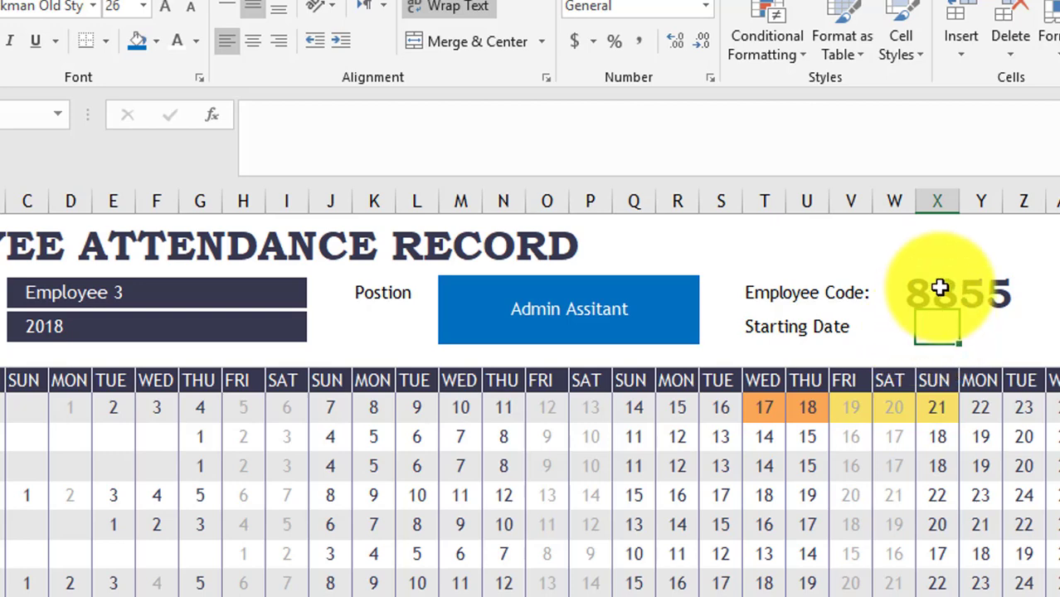
left_click(941, 290)
left_click(929, 336)
left_click_drag(999, 342, 1027, 339)
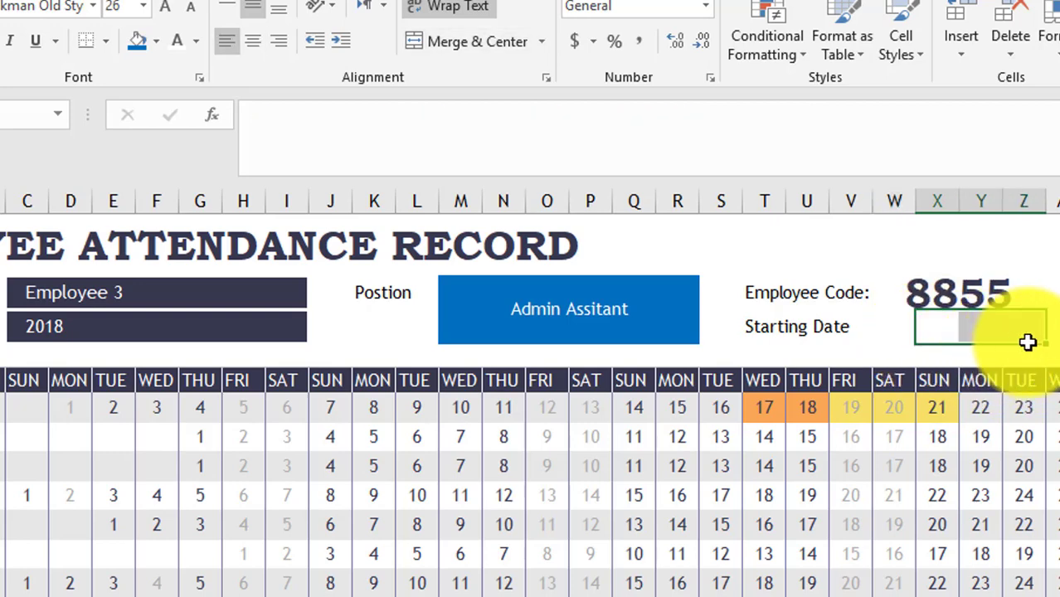
left_click_drag(897, 327, 1010, 325)
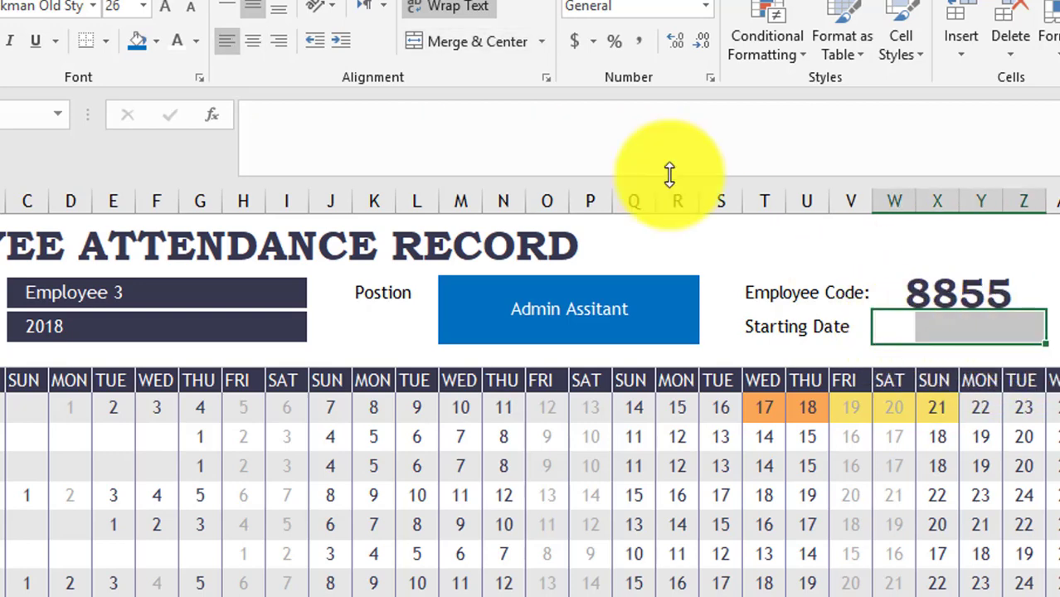
left_click(461, 48)
left_click(899, 497)
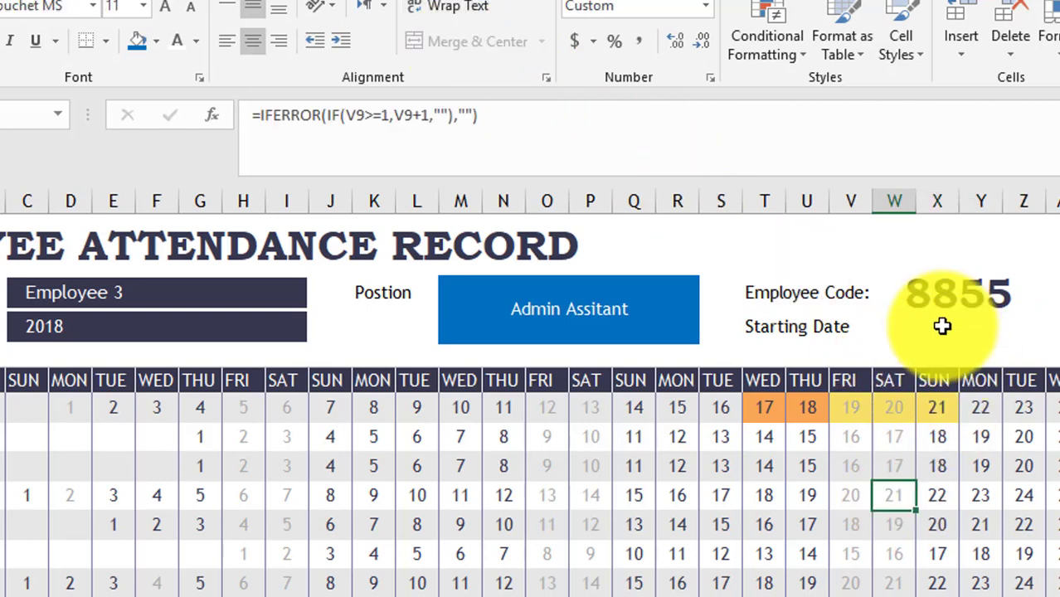
- Scroll down to Key Statistics and back up to the January–December calendar grid
scroll(943, 326, "down", 5)
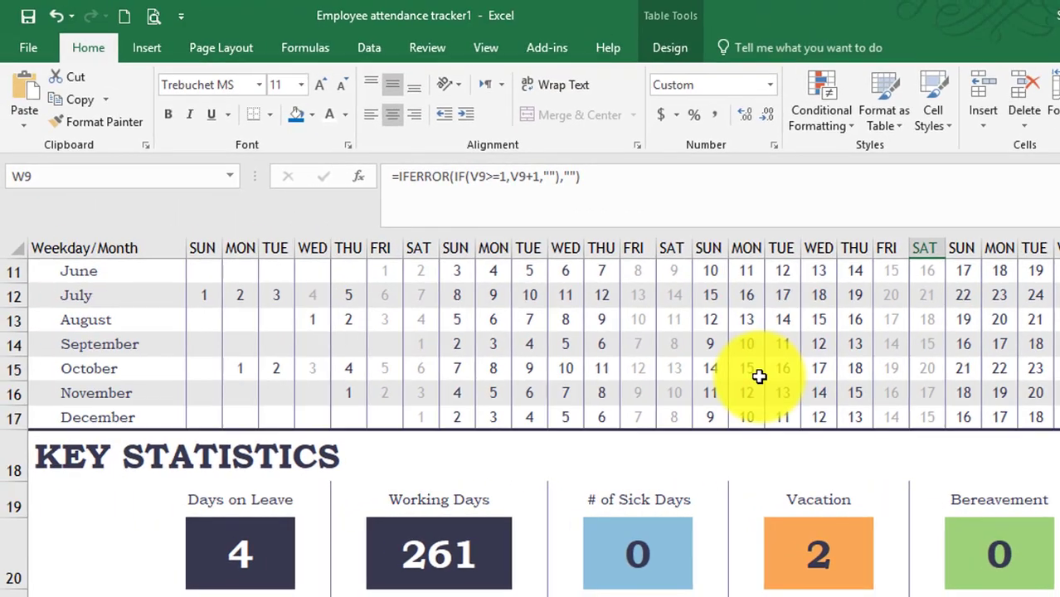
scroll(692, 353, "up", 2)
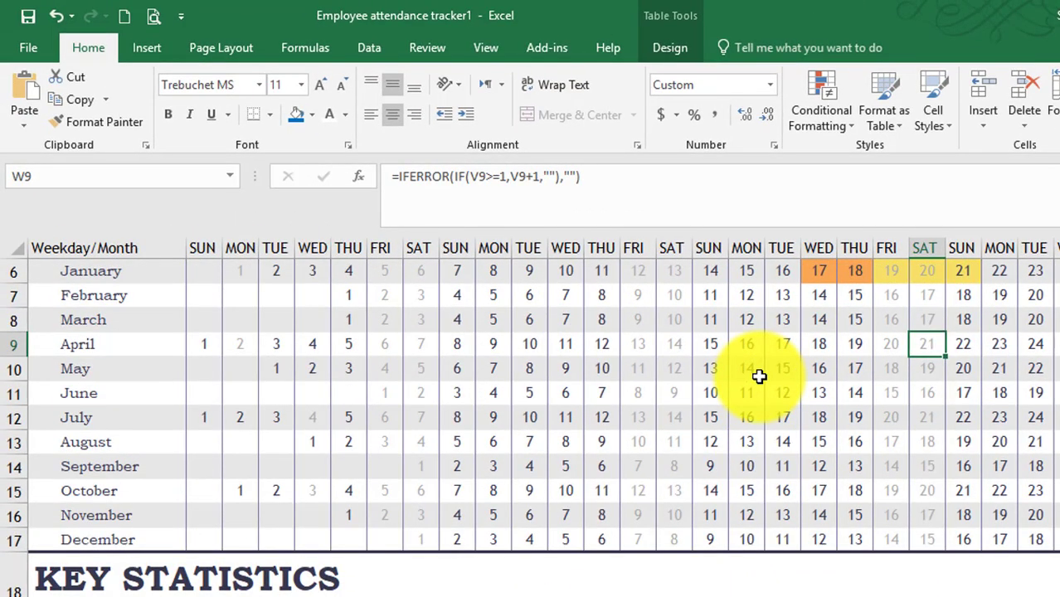